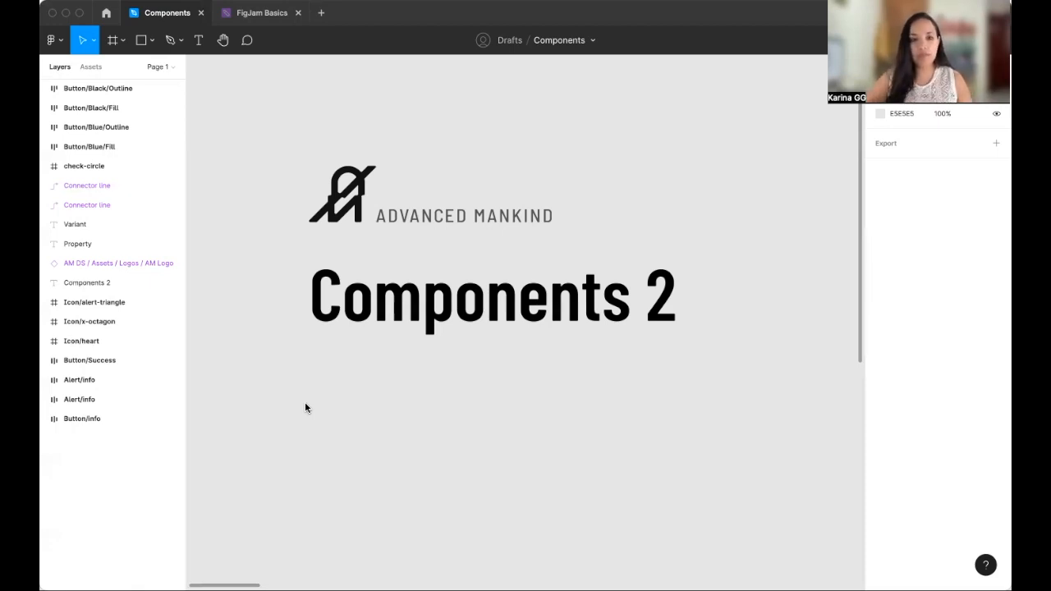
- Turn the four icons into separate components with Create multiple components
{"action": "scroll", "coordinate": [305, 408], "scroll_direction": "down", "scroll_amount": 10}
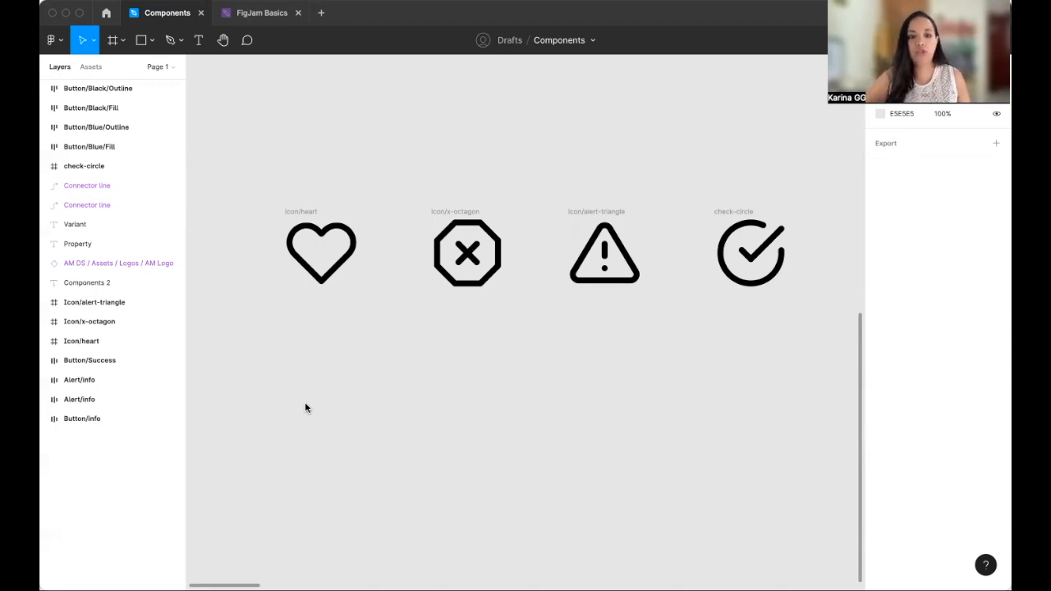
{"action": "left_click", "coordinate": [305, 212]}
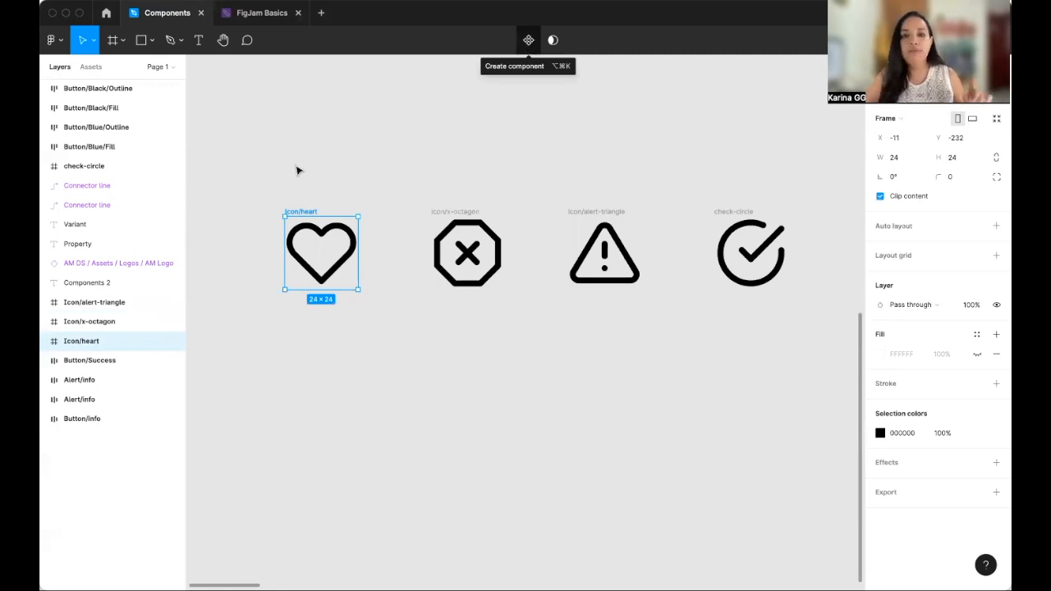
{"action": "left_click", "coordinate": [240, 170]}
{"action": "left_click_drag", "start_coordinate": [240, 168], "coordinate": [819, 389]}
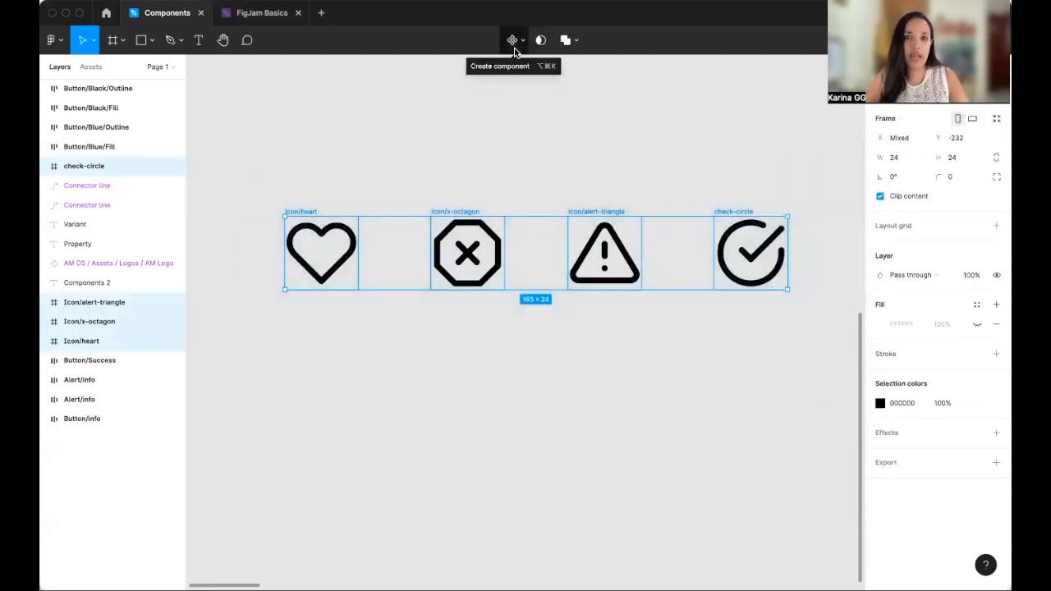
{"action": "left_click", "coordinate": [512, 40]}
{"action": "key", "text": "super+z"}
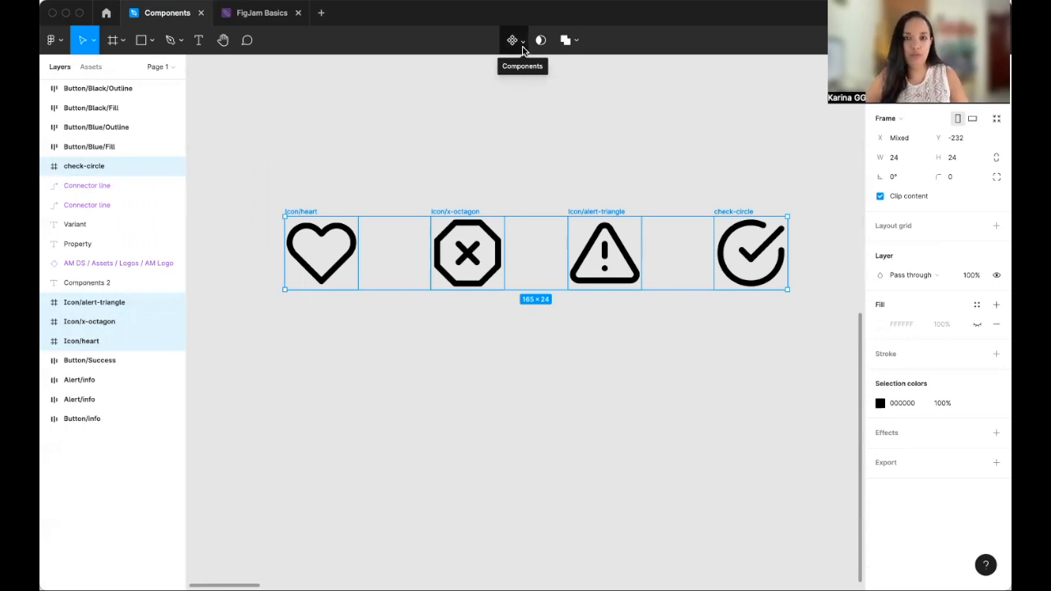
{"action": "left_click", "coordinate": [522, 45]}
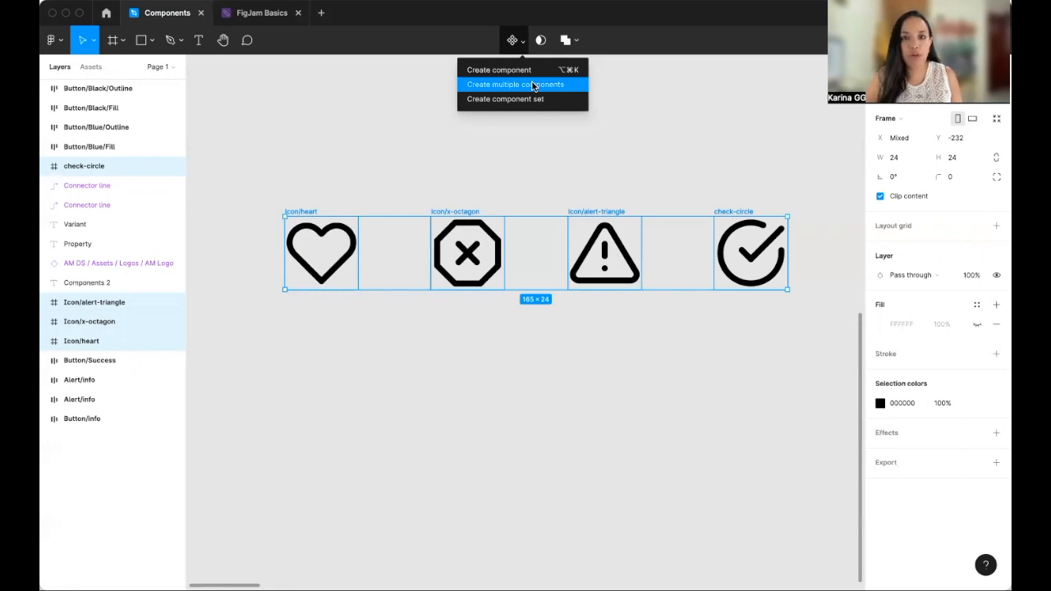
{"action": "left_click", "coordinate": [533, 85]}
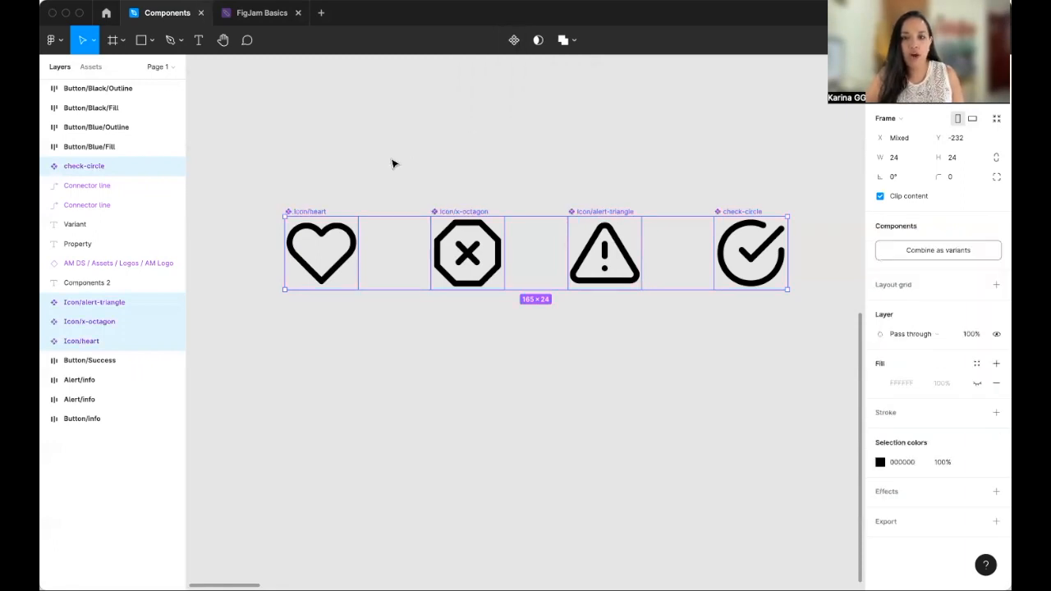
{"action": "left_click", "coordinate": [271, 247]}
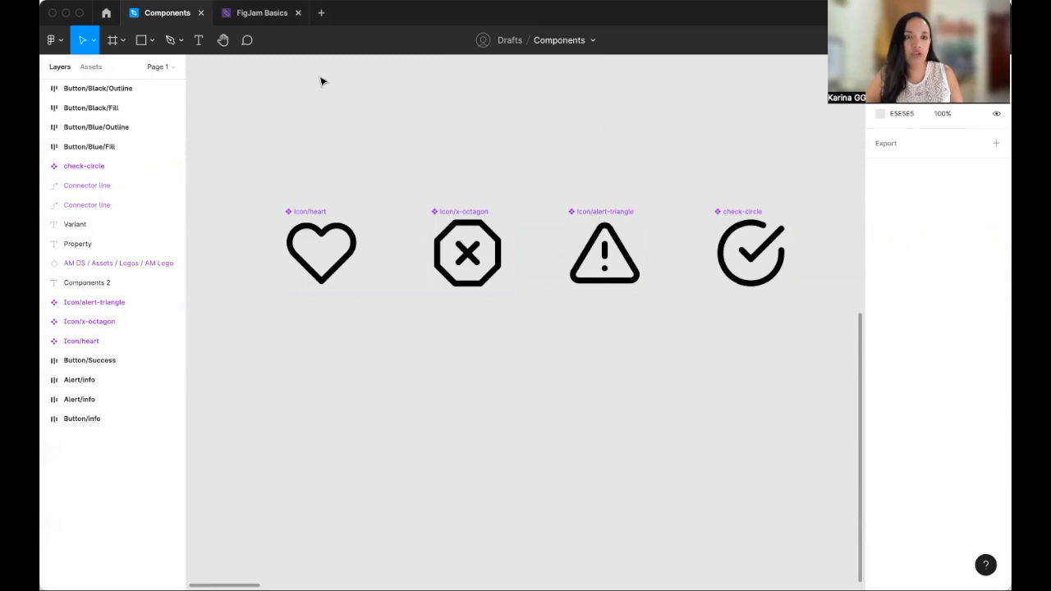
- Rename the check-circle component to Icon/check-circle
{"action": "left_click", "coordinate": [91, 68]}
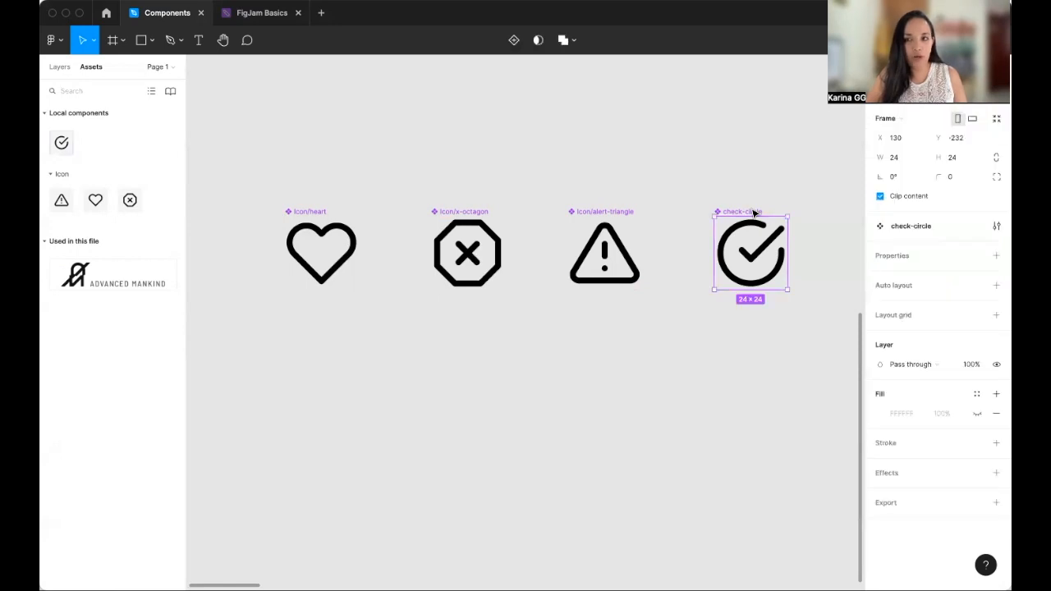
{"action": "double_click", "coordinate": [752, 212]}
{"action": "key", "text": "Left"}
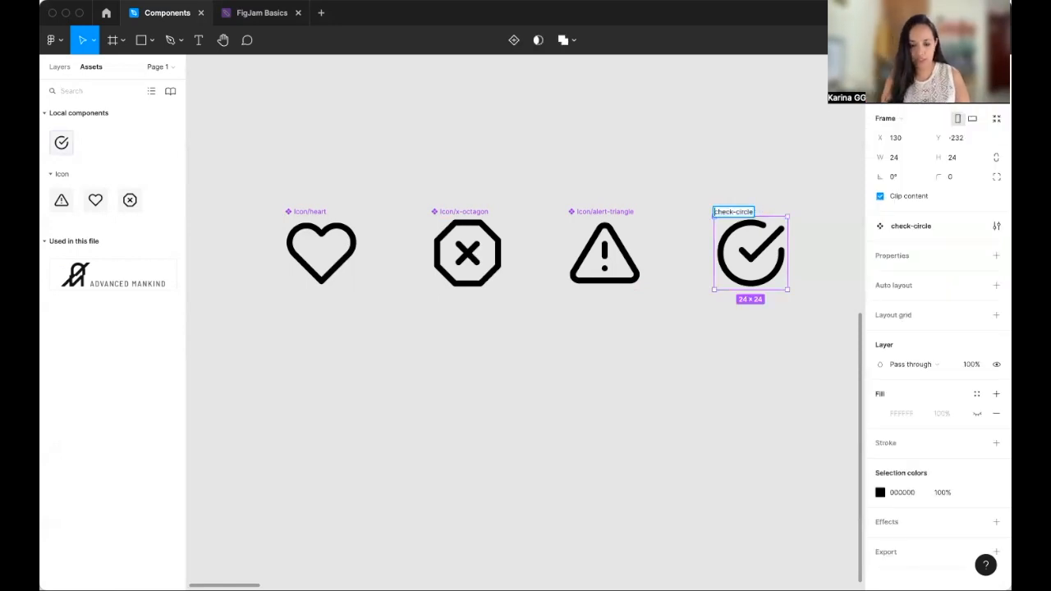
{"action": "type", "text": "Icon"}
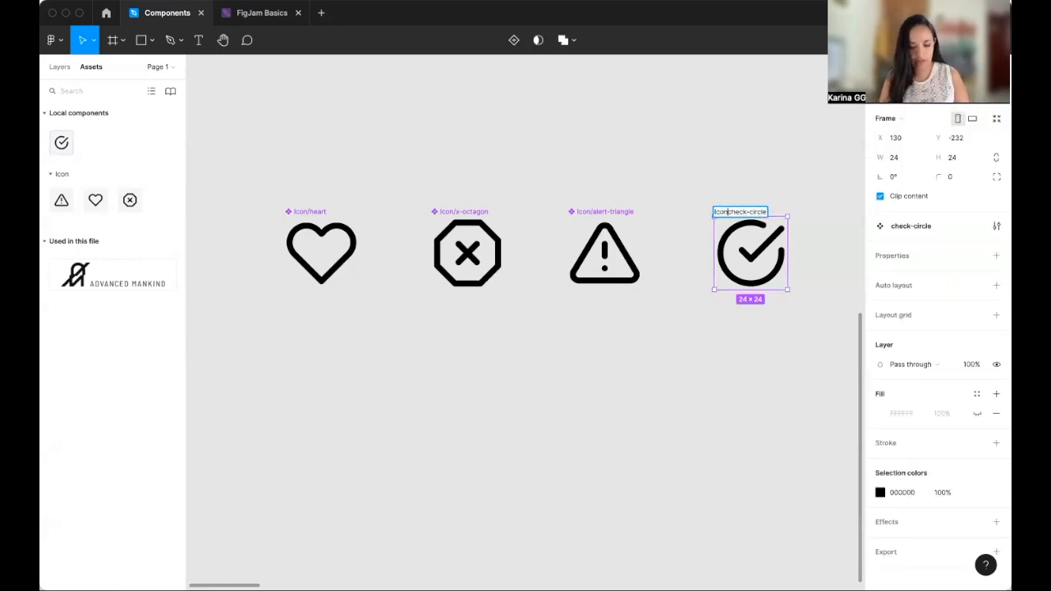
{"action": "type", "text": "/"}
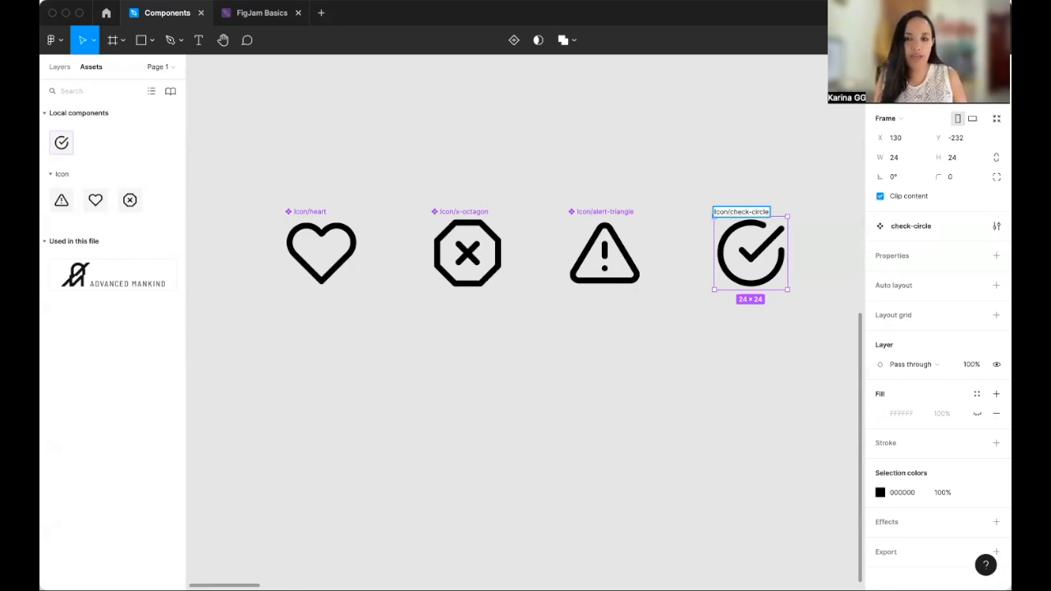
{"action": "key", "text": "Return"}
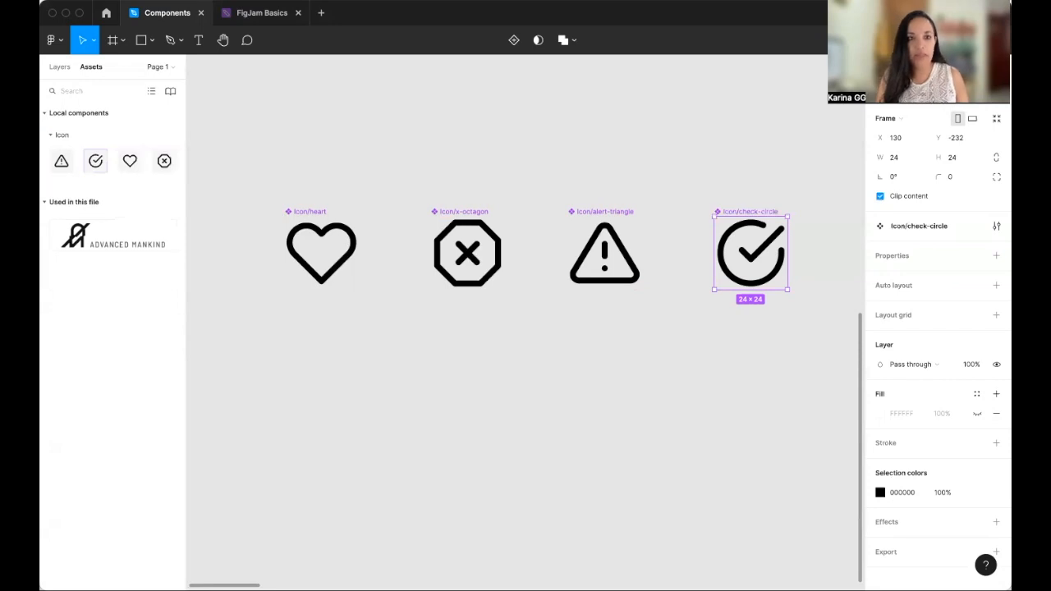
{"action": "left_click", "coordinate": [219, 163]}
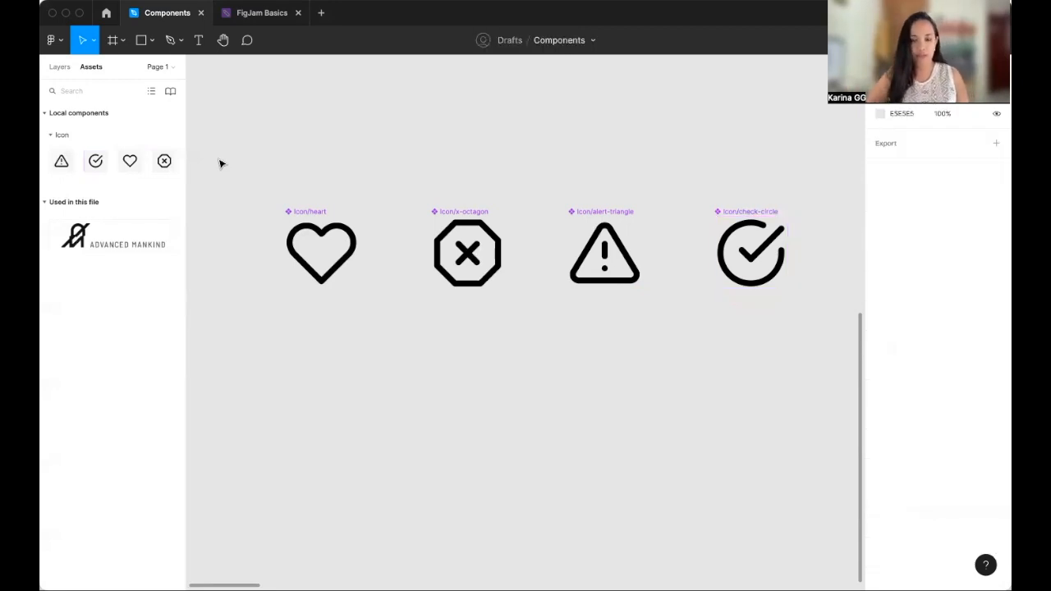
- Combine the four button frames into a single component set
{"action": "scroll", "coordinate": [418, 168], "scroll_direction": "right", "scroll_amount": 10}
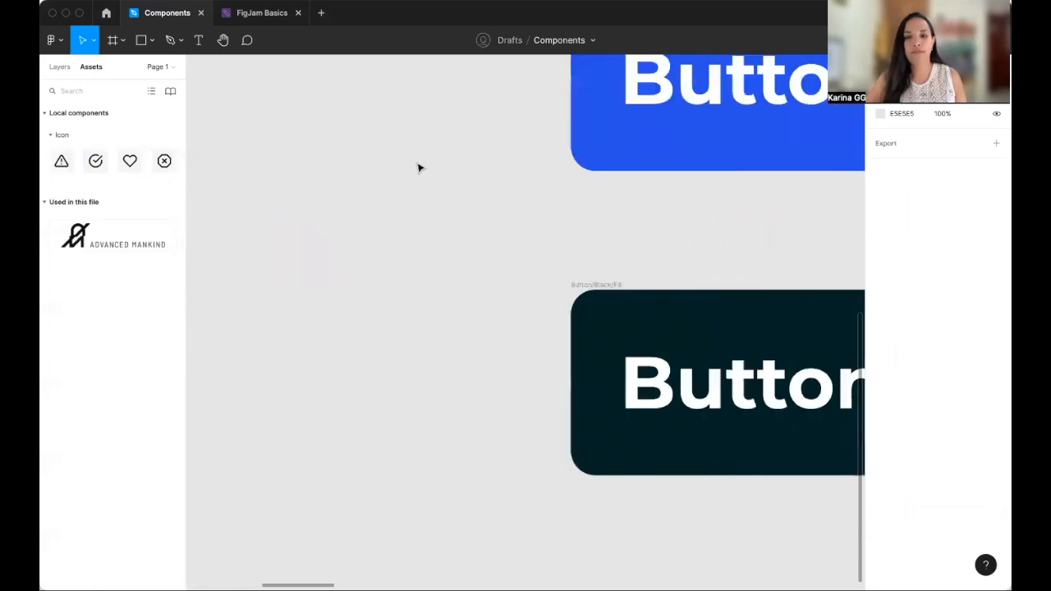
{"action": "scroll", "coordinate": [418, 168], "scroll_direction": "right", "scroll_amount": 5}
{"action": "scroll", "coordinate": [418, 168], "scroll_direction": "down", "scroll_amount": 5}
{"action": "scroll", "coordinate": [418, 168], "scroll_direction": "right", "scroll_amount": 2}
{"action": "scroll", "coordinate": [419, 168], "scroll_direction": "up", "scroll_amount": 1}
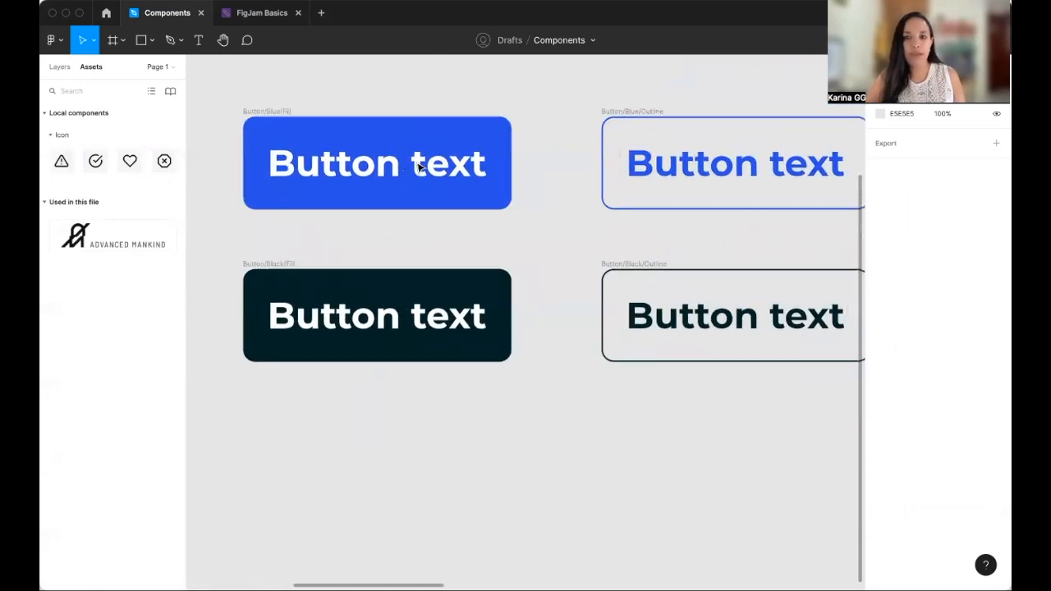
{"action": "scroll", "coordinate": [419, 167], "scroll_direction": "down", "scroll_amount": 2}
{"action": "scroll", "coordinate": [419, 167], "scroll_direction": "up", "scroll_amount": 1}
{"action": "scroll", "coordinate": [419, 167], "scroll_direction": "right", "scroll_amount": 1}
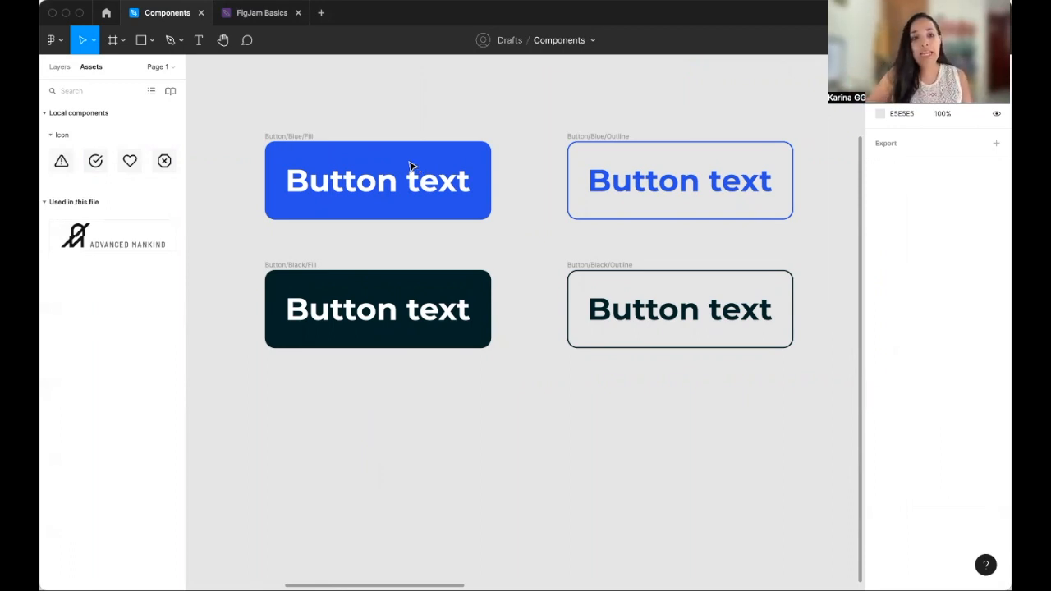
{"action": "left_click", "coordinate": [412, 169]}
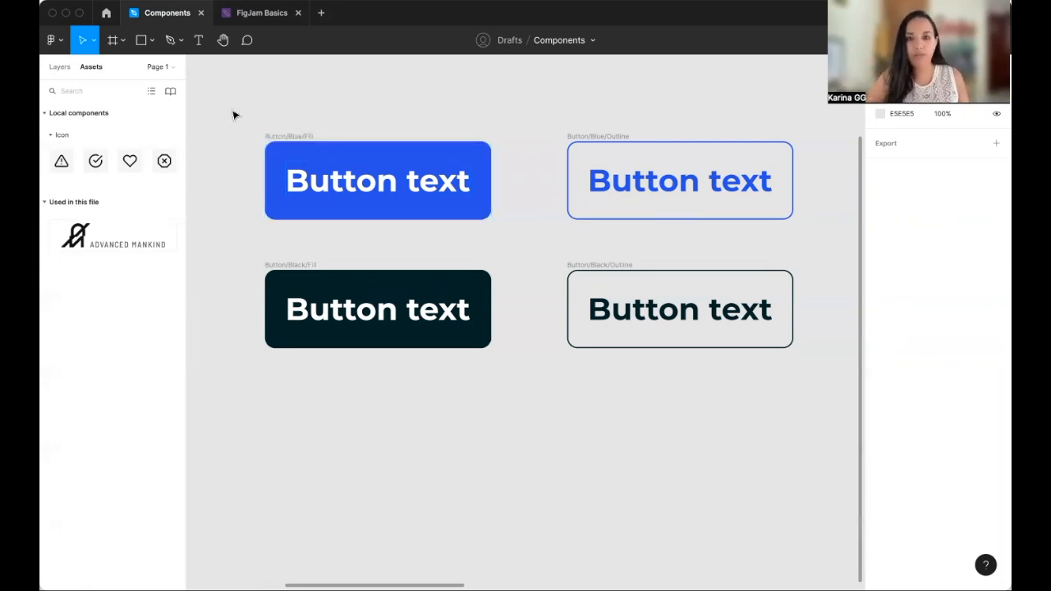
{"action": "left_click_drag", "start_coordinate": [229, 94], "coordinate": [816, 412]}
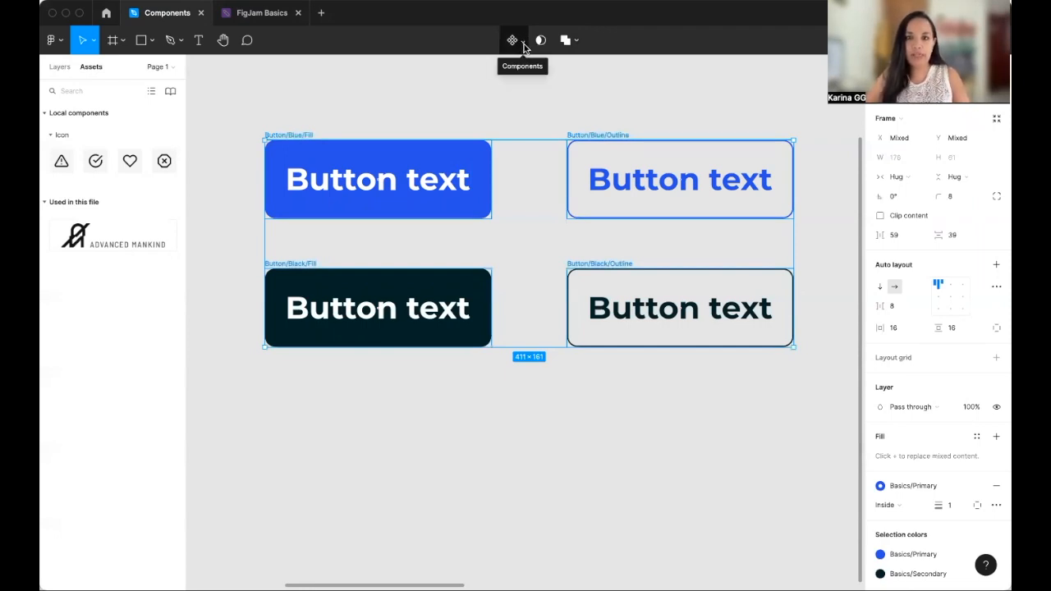
{"action": "left_click", "coordinate": [524, 47]}
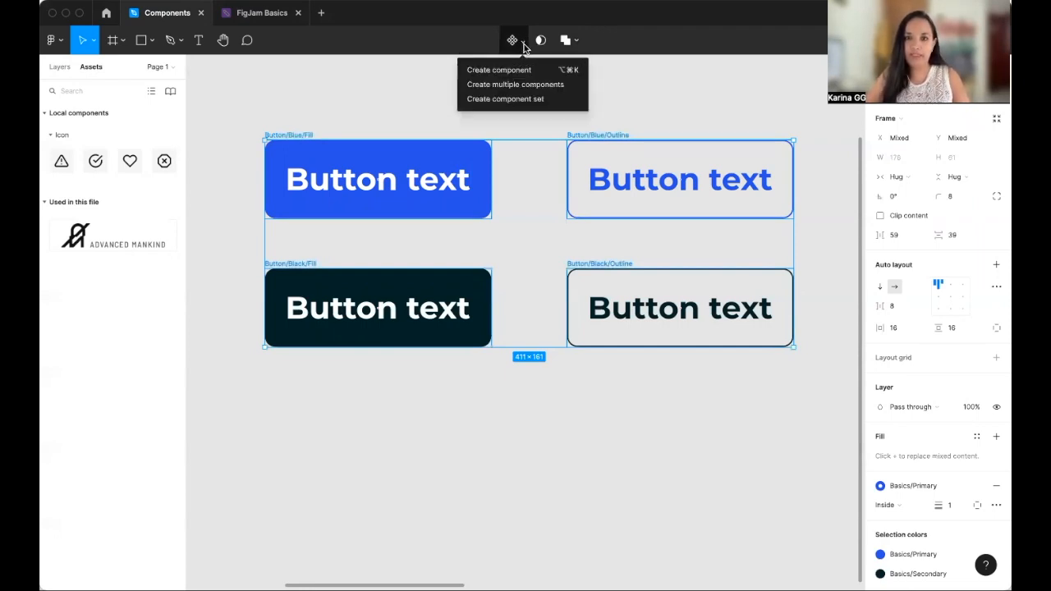
{"action": "left_click", "coordinate": [555, 101]}
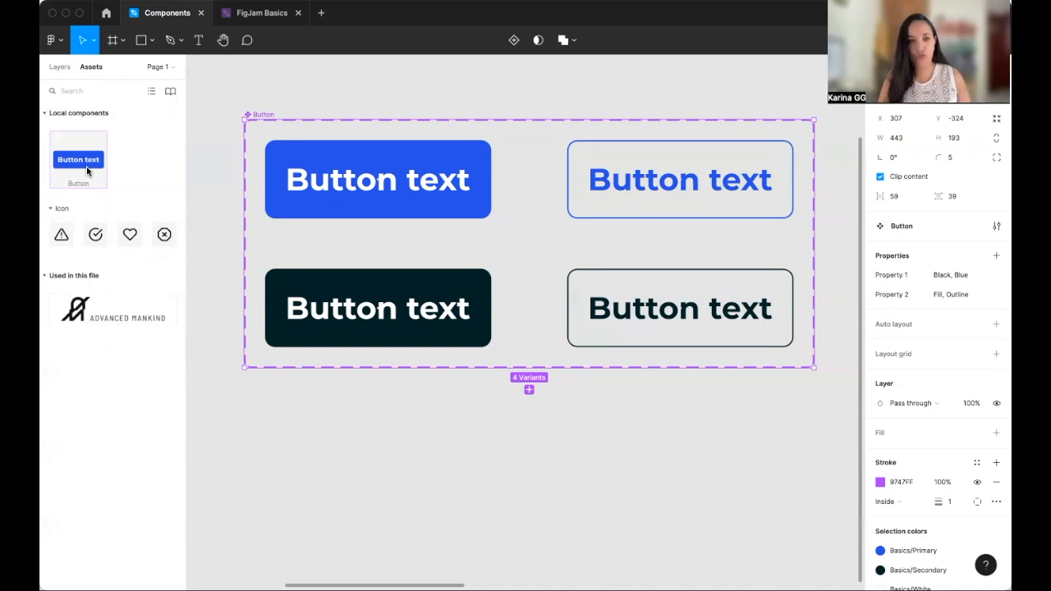
- Place an instance of the Button component just above the component set
{"action": "key", "text": "shift+1"}
{"action": "left_click_drag", "start_coordinate": [87, 171], "coordinate": [394, 164]}
{"action": "key", "text": "z"}
{"action": "left_click_drag", "start_coordinate": [326, 124], "coordinate": [735, 445]}
{"action": "left_click_drag", "start_coordinate": [403, 155], "coordinate": [426, 161]}
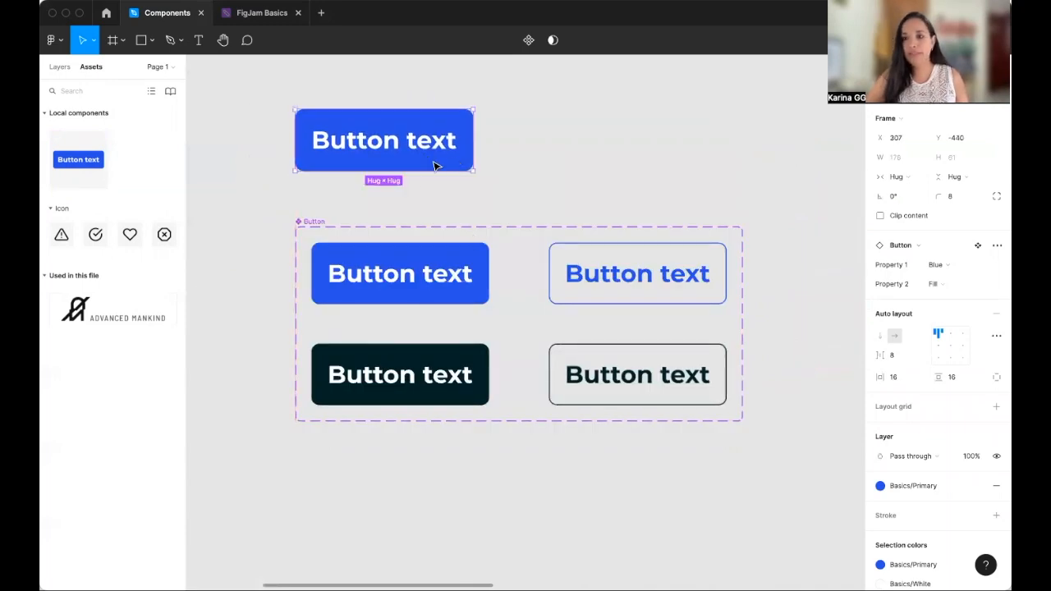
- Switch the button instance's variant properties to Black and Outline
{"action": "scroll", "coordinate": [735, 190], "scroll_direction": "down", "scroll_amount": 1}
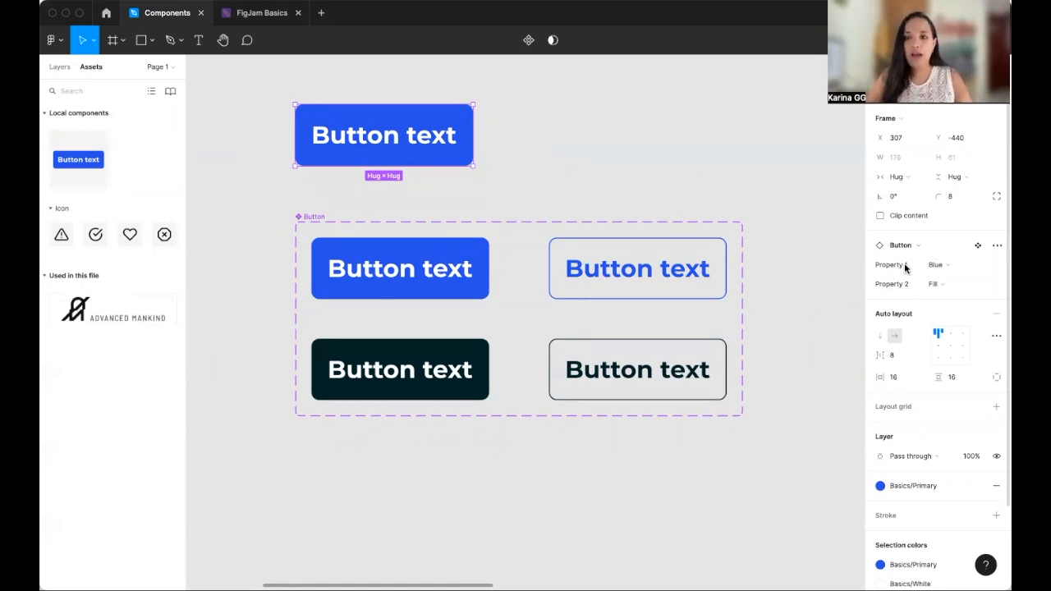
{"action": "scroll", "coordinate": [421, 137], "scroll_direction": "right", "scroll_amount": 1}
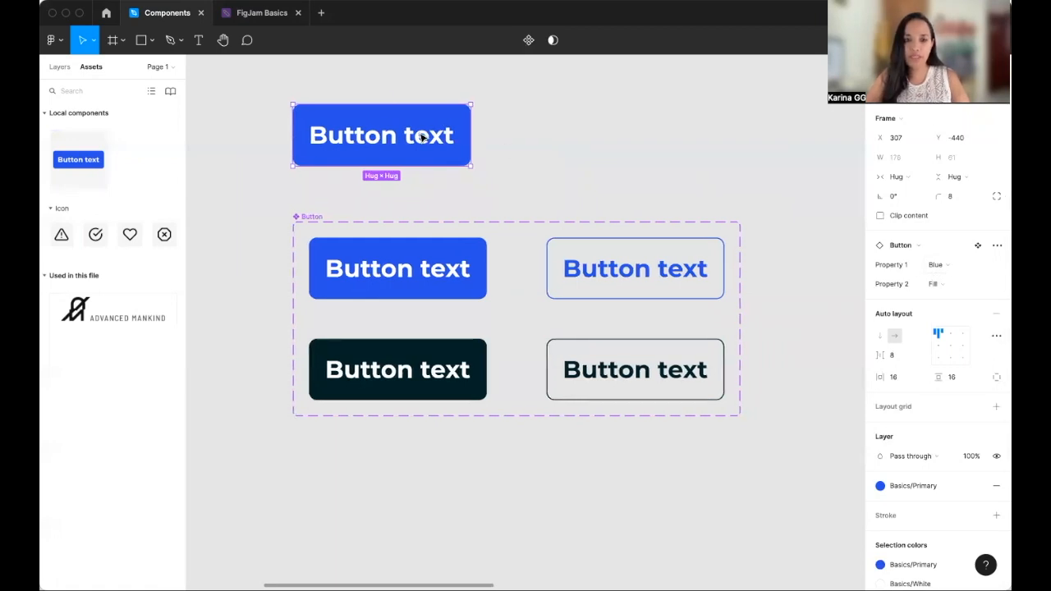
{"action": "left_click", "coordinate": [952, 266]}
{"action": "left_click", "coordinate": [962, 251]}
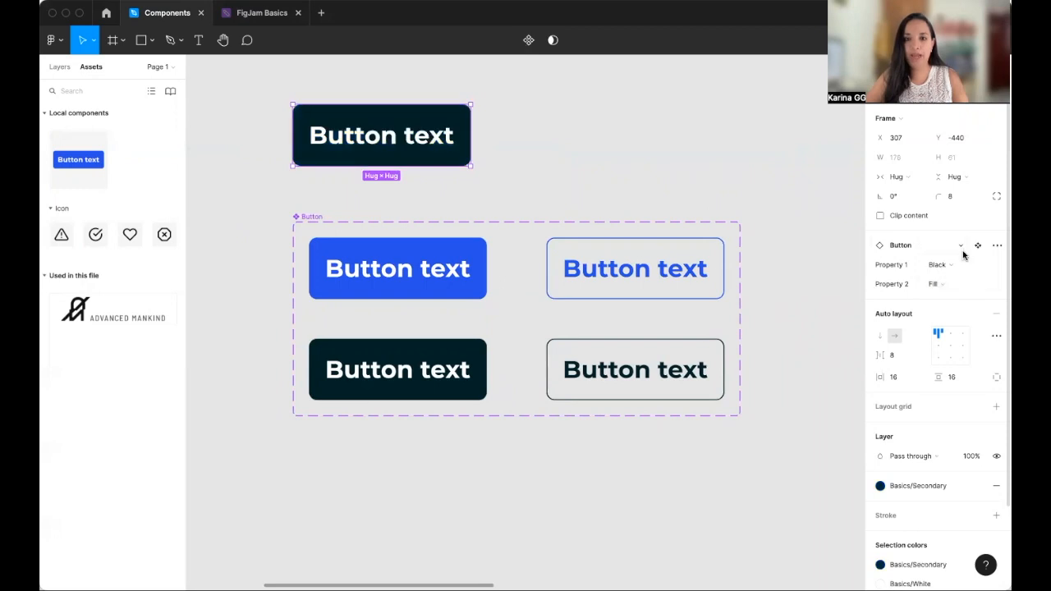
{"action": "left_click", "coordinate": [976, 291]}
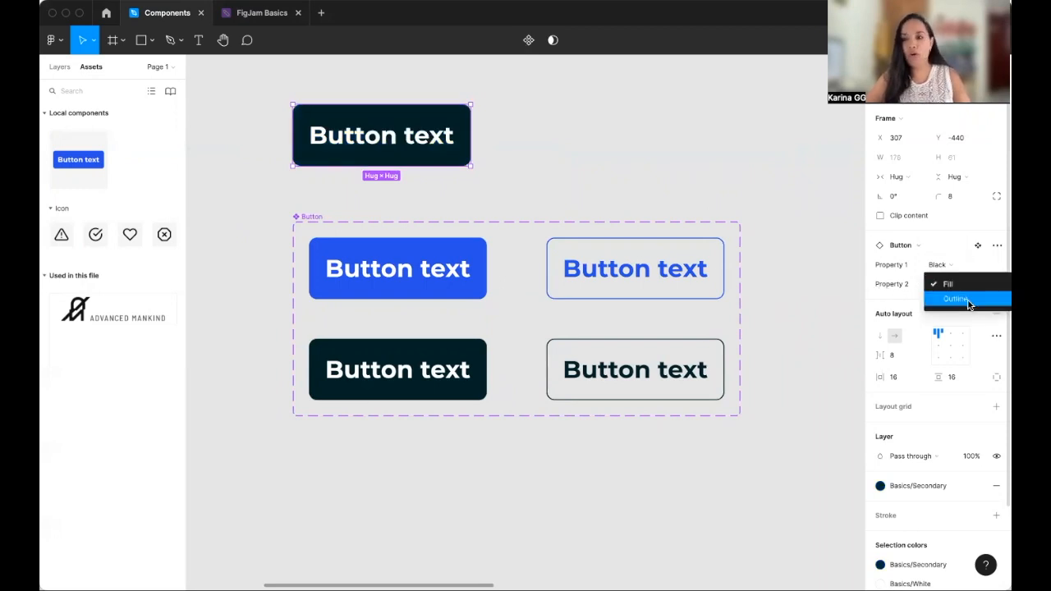
{"action": "left_click", "coordinate": [967, 299]}
{"action": "scroll", "coordinate": [757, 221], "scroll_direction": "down", "scroll_amount": 1}
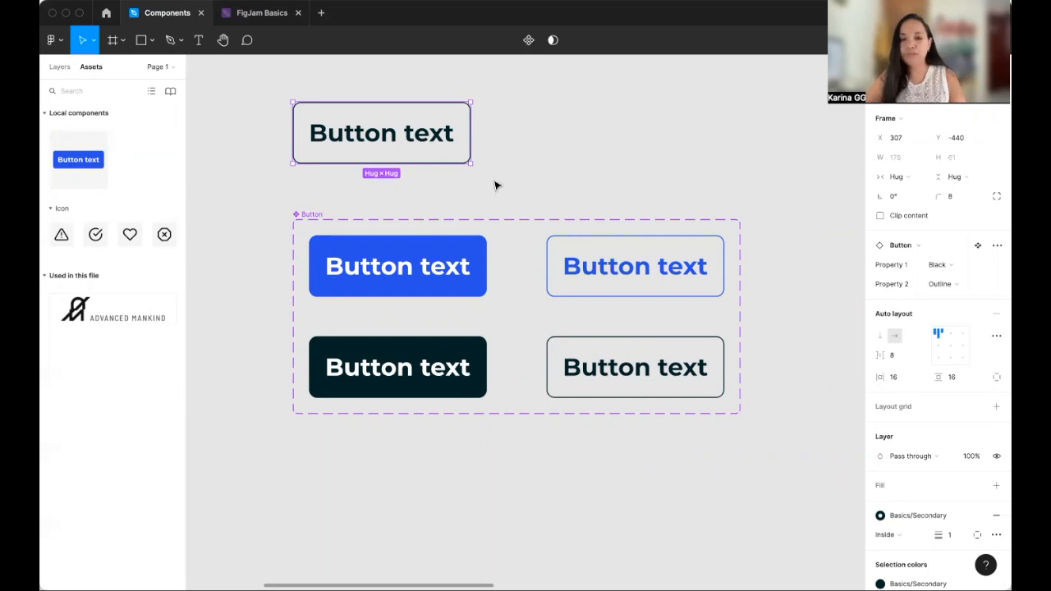
- Rename the component set's Property 1 to Color
{"action": "left_click", "coordinate": [290, 200]}
{"action": "left_click", "coordinate": [312, 216]}
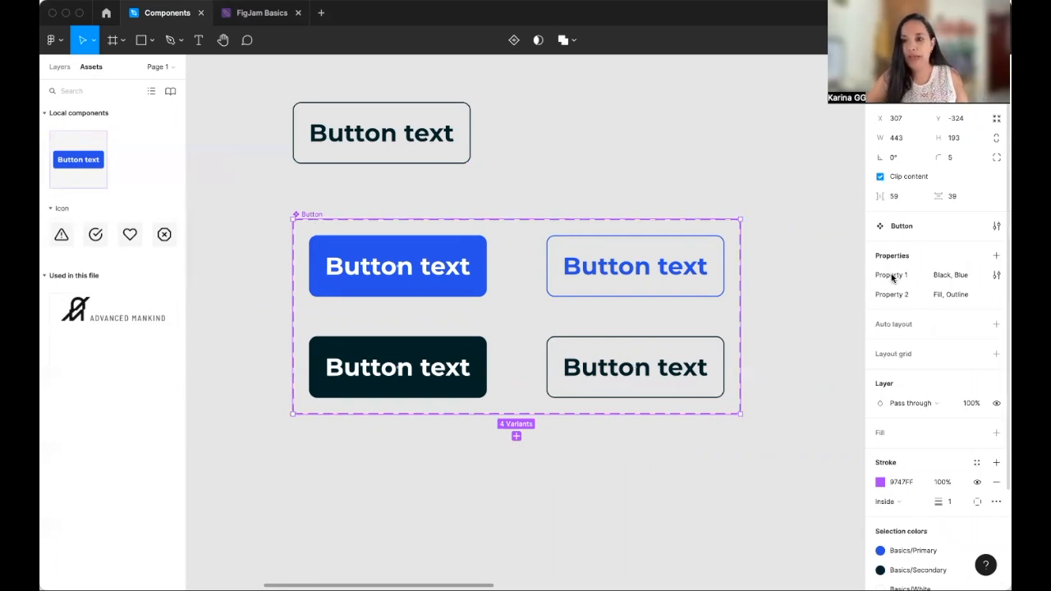
{"action": "left_click", "coordinate": [997, 277]}
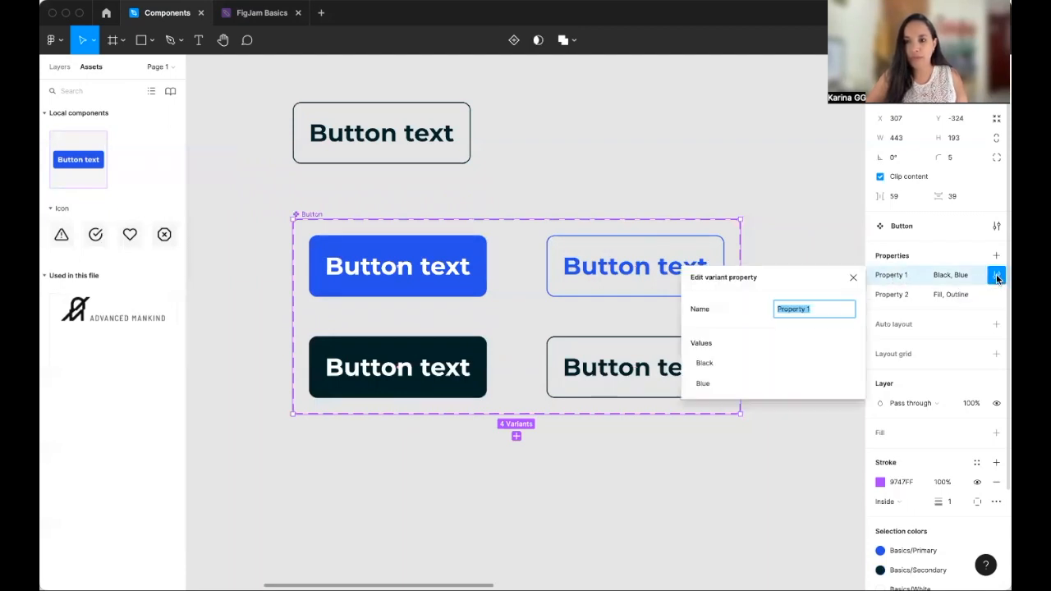
{"action": "left_click", "coordinate": [829, 309]}
{"action": "key", "text": "BackSpace"}
{"action": "key", "text": "BackSpace"}
{"action": "key", "text": "BackSpace"}
{"action": "key", "text": "BackSpace"}
{"action": "key", "text": "BackSpace"}
{"action": "key", "text": "BackSpace"}
{"action": "key", "text": "BackSpace"}
{"action": "key", "text": "BackSpace"}
{"action": "key", "text": "BackSpace"}
{"action": "key", "text": "BackSpace"}
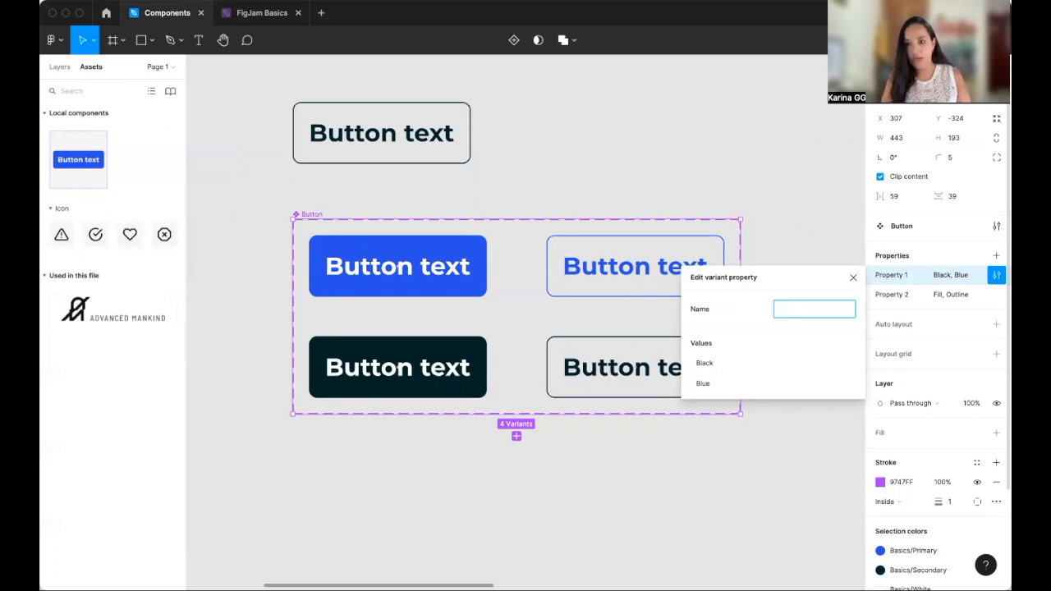
{"action": "type", "text": "Color"}
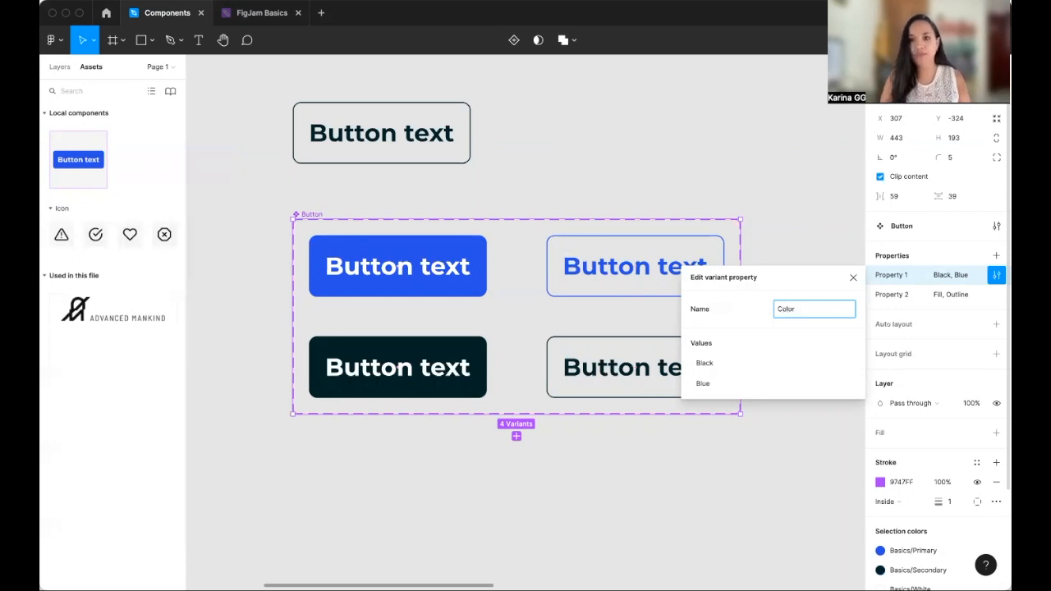
{"action": "key", "text": "Return"}
- Rename the component set's Property 2 to Type
{"action": "left_click", "coordinate": [996, 294]}
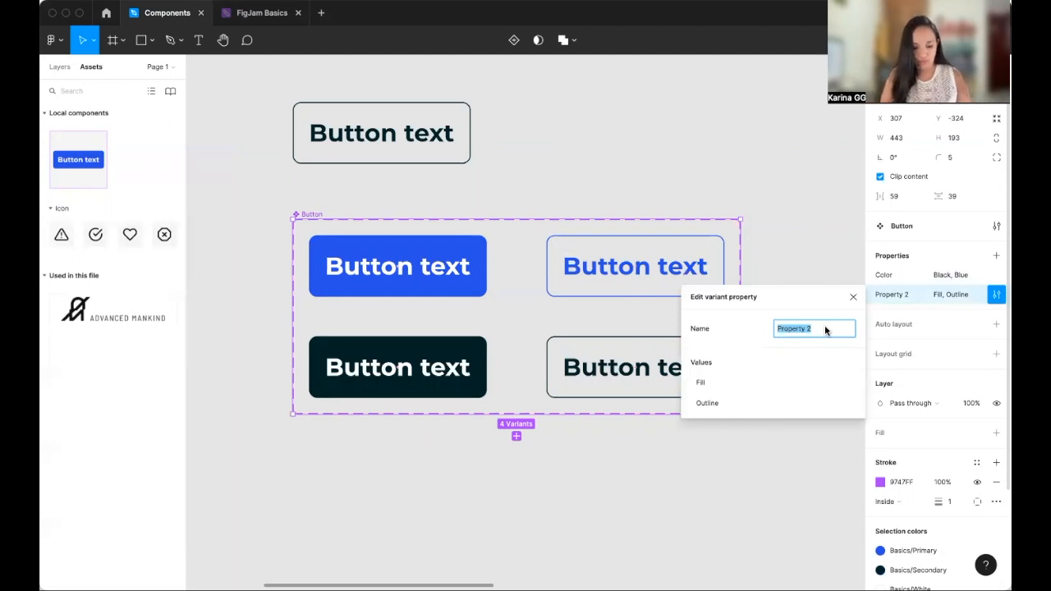
{"action": "type", "text": "Type"}
{"action": "key", "text": "Return"}
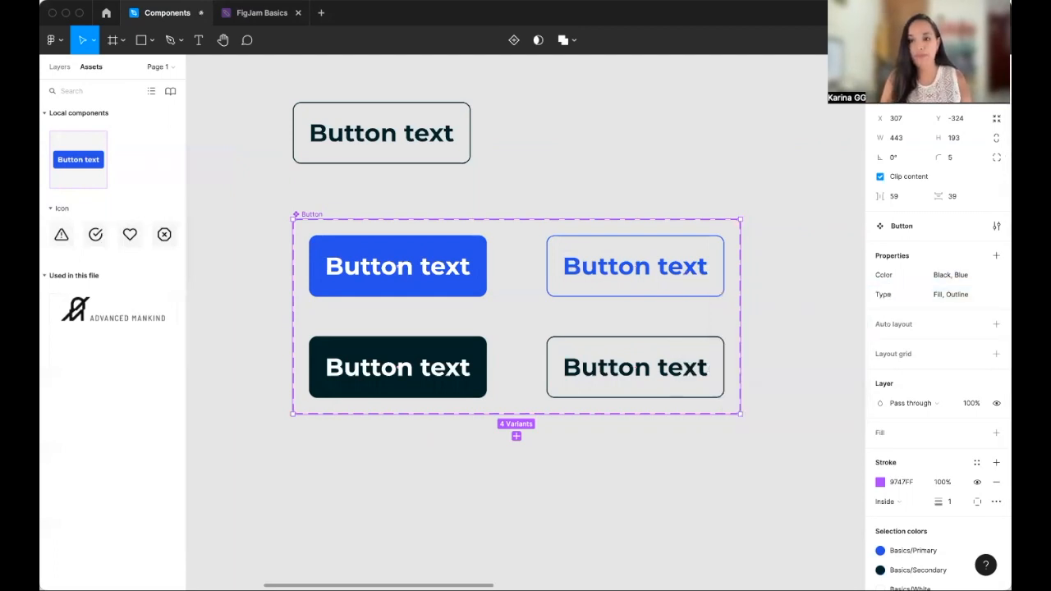
{"action": "left_click", "coordinate": [507, 158]}
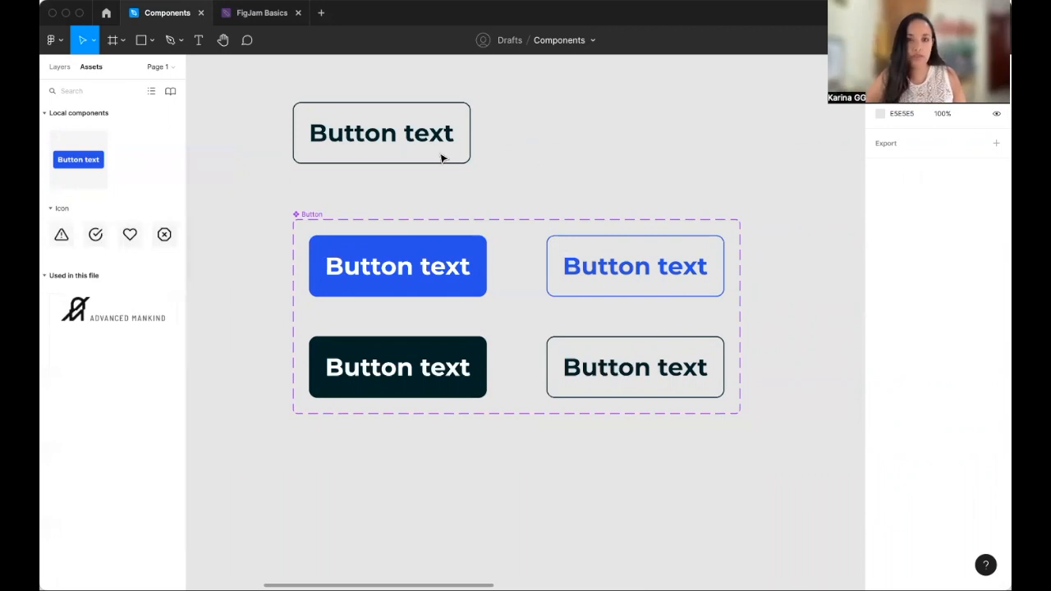
- Switch the button instance's variant properties to Blue color and Fill type
{"action": "left_click", "coordinate": [406, 157]}
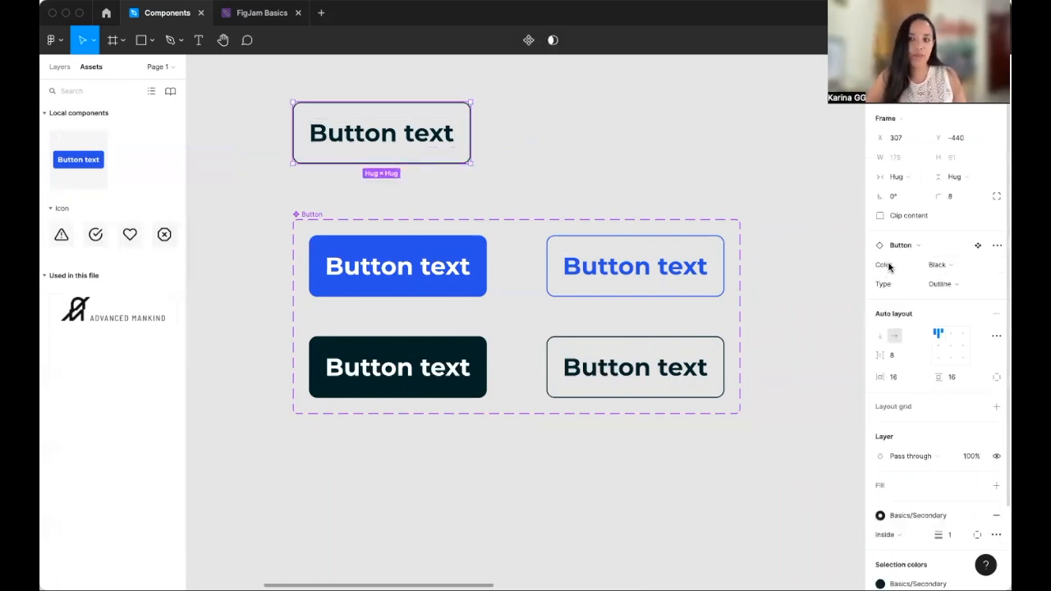
{"action": "left_click", "coordinate": [974, 266]}
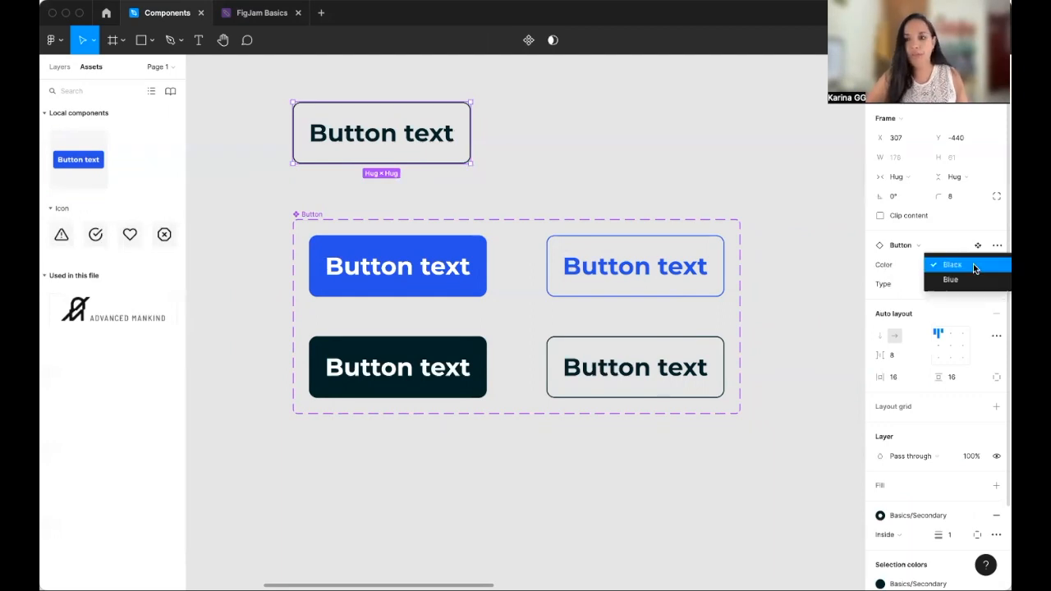
{"action": "left_click", "coordinate": [961, 282]}
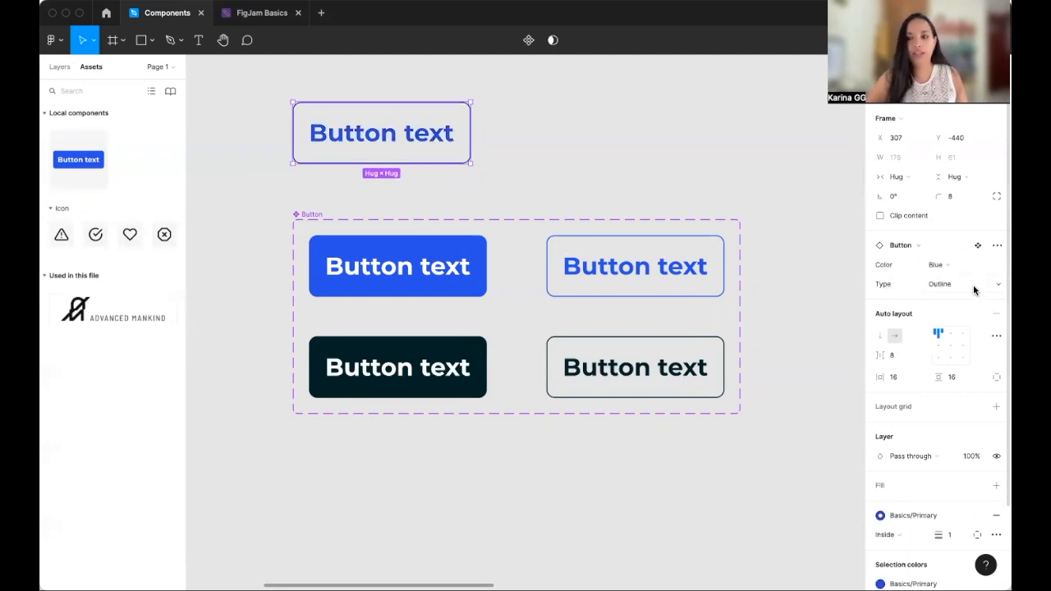
{"action": "left_click", "coordinate": [971, 284]}
{"action": "left_click", "coordinate": [949, 274]}
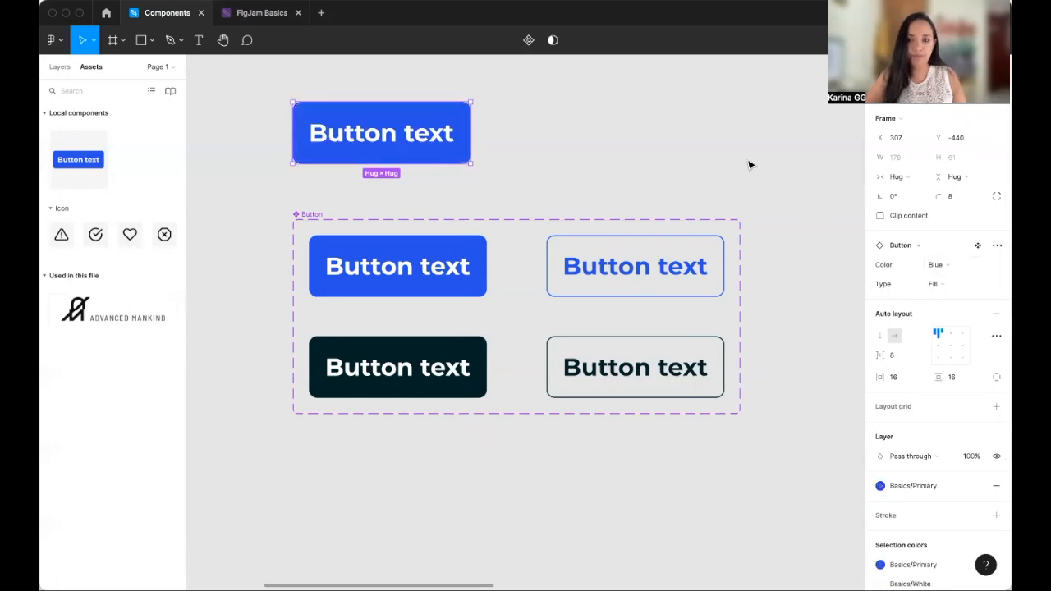
{"action": "left_click", "coordinate": [722, 151]}
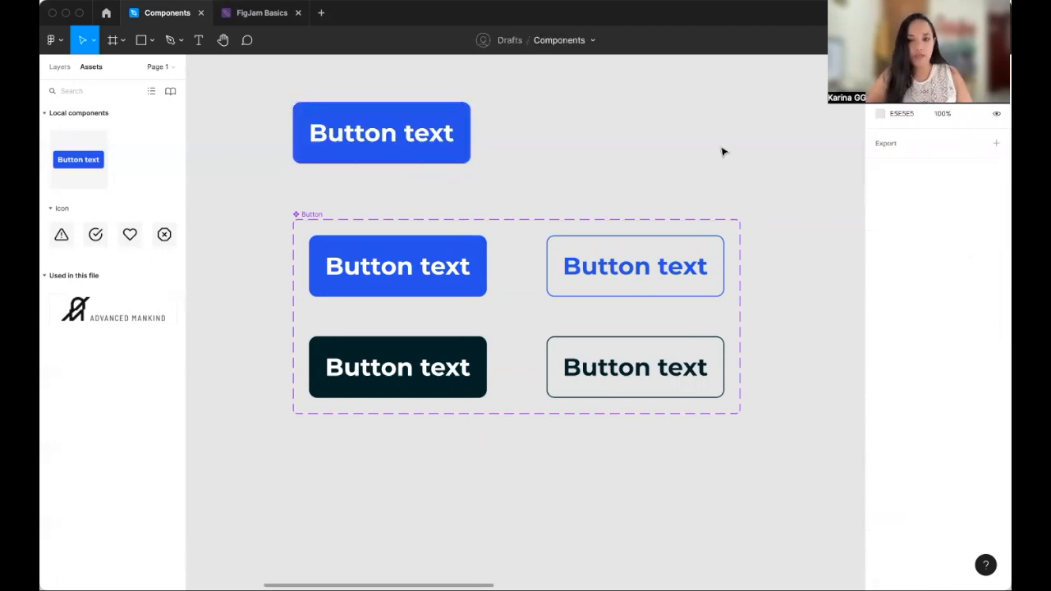
- Examine the Button/Info and Button/Success example frames and their icons that illustrate properties versus variants
{"action": "scroll", "coordinate": [722, 151], "scroll_direction": "down", "scroll_amount": 3}
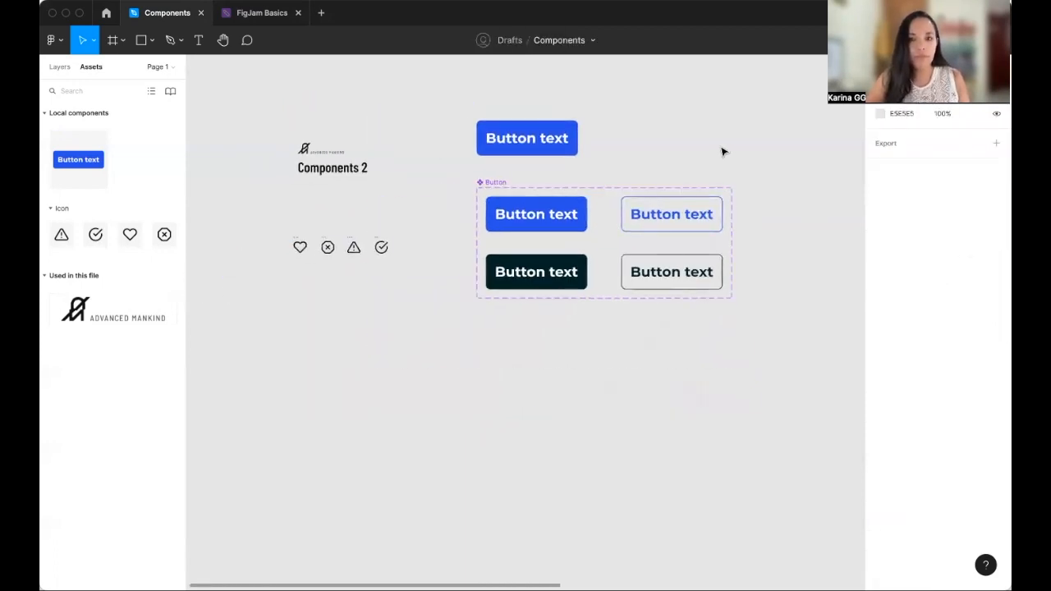
{"action": "scroll", "coordinate": [723, 151], "scroll_direction": "right", "scroll_amount": 3}
{"action": "scroll", "coordinate": [723, 151], "scroll_direction": "right", "scroll_amount": 3}
{"action": "scroll", "coordinate": [722, 151], "scroll_direction": "up", "scroll_amount": 3}
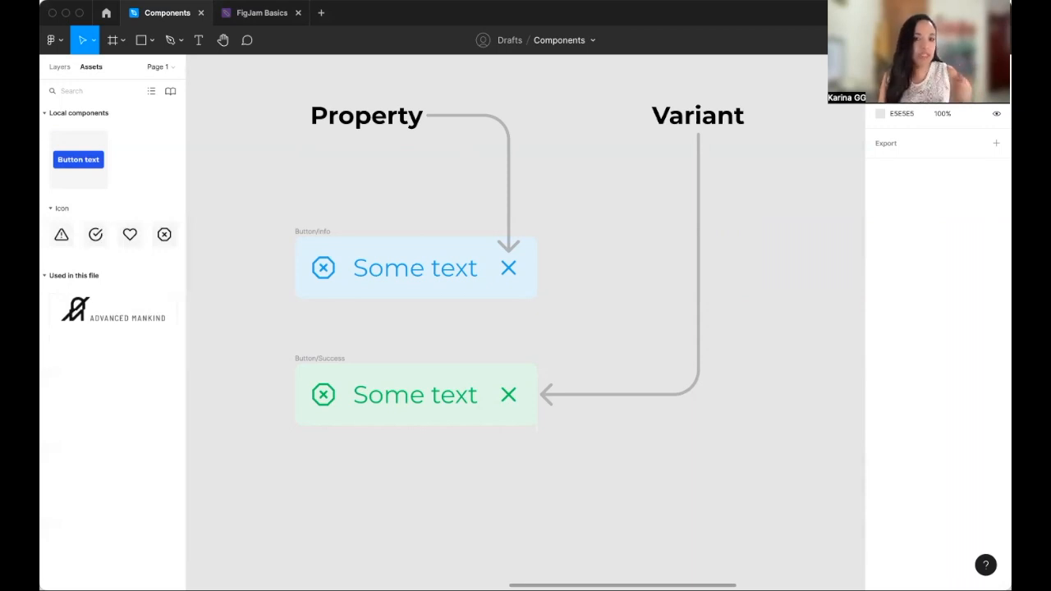
{"action": "left_click", "coordinate": [304, 361]}
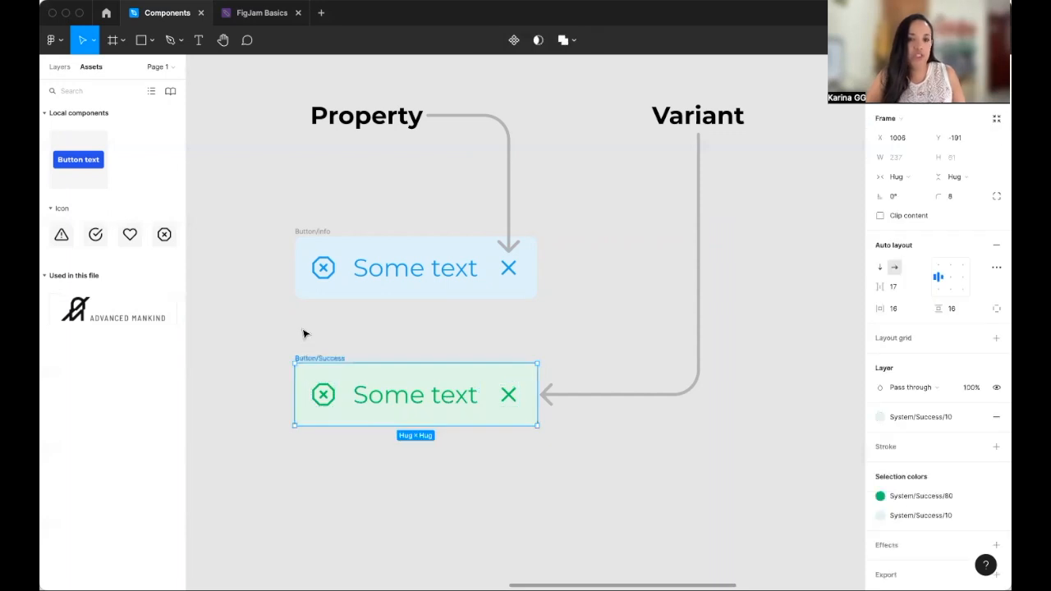
{"action": "left_click", "coordinate": [313, 236]}
{"action": "scroll", "coordinate": [255, 224], "scroll_direction": "right", "scroll_amount": 1}
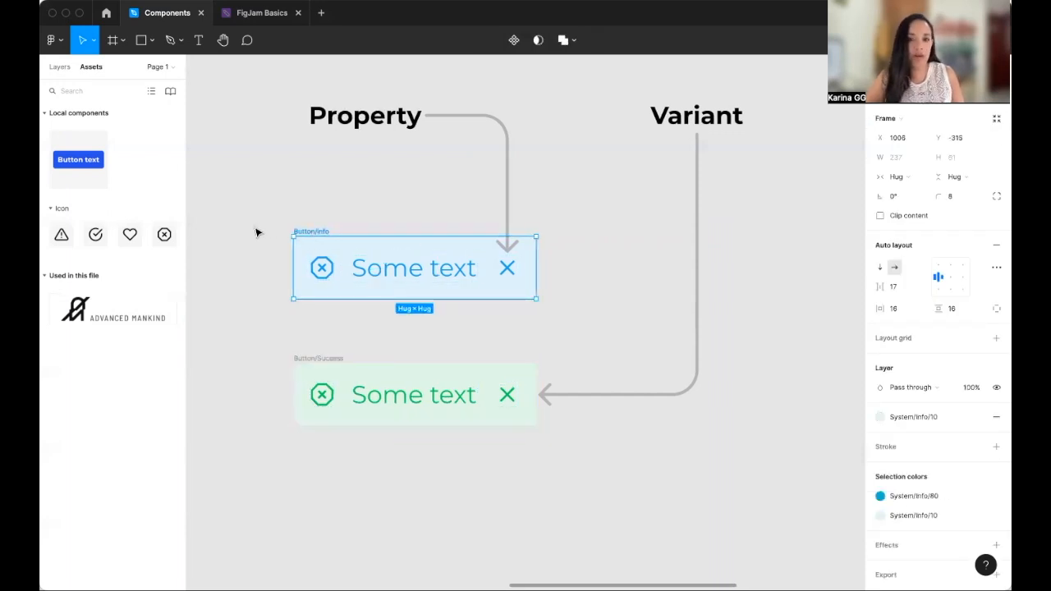
{"action": "left_click", "coordinate": [321, 355]}
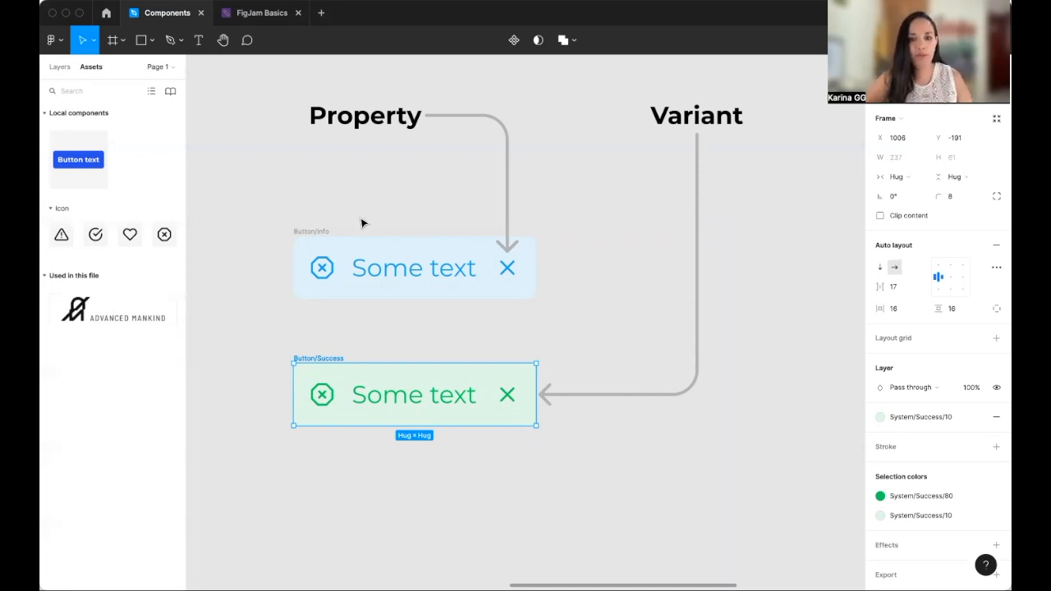
{"action": "left_click", "coordinate": [328, 276]}
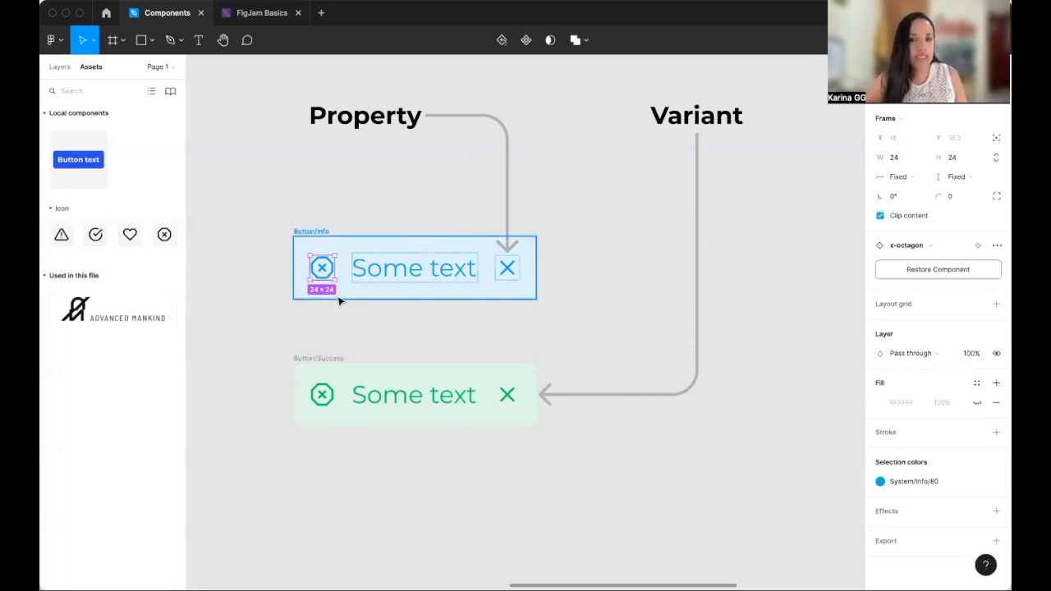
{"action": "left_click", "coordinate": [516, 276]}
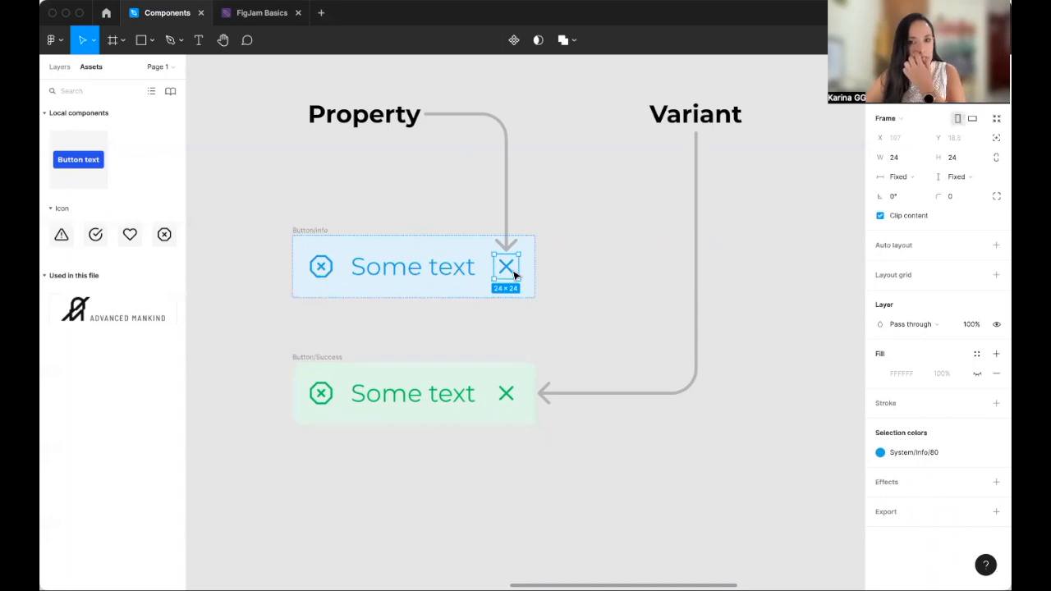
{"action": "scroll", "coordinate": [436, 259], "scroll_direction": "down", "scroll_amount": 3}
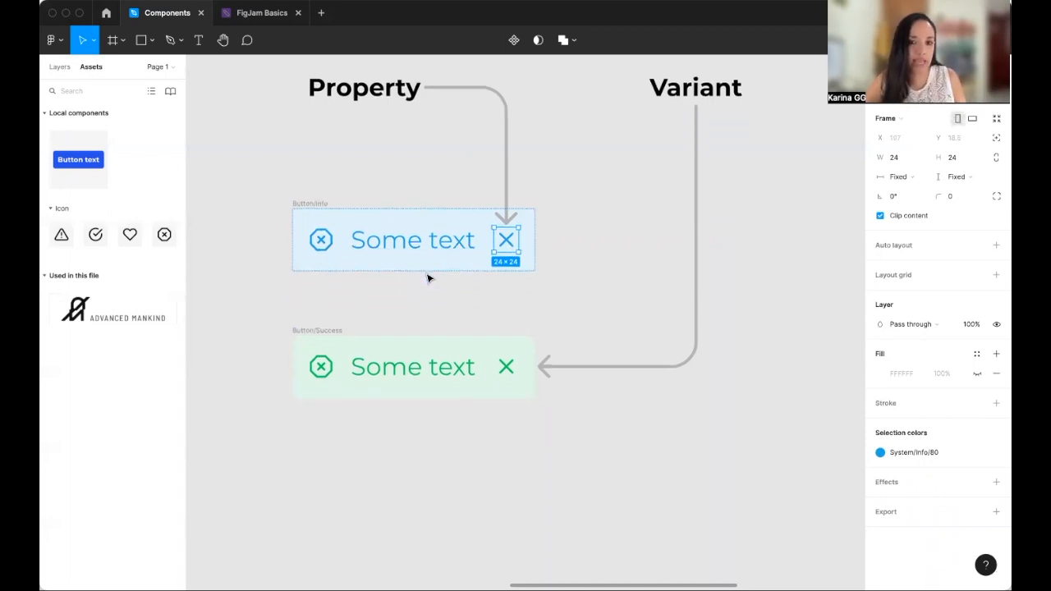
{"action": "scroll", "coordinate": [463, 300], "scroll_direction": "up", "scroll_amount": 3}
{"action": "left_click", "coordinate": [324, 228]}
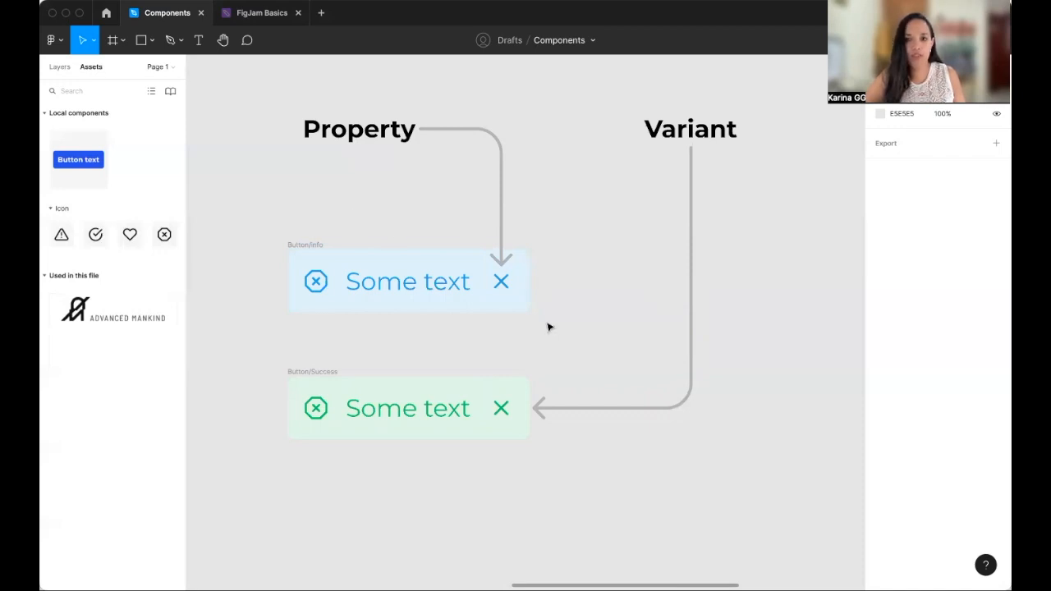
- Turn the Alert/Info frame into a component
{"action": "scroll", "coordinate": [661, 321], "scroll_direction": "right", "scroll_amount": 10}
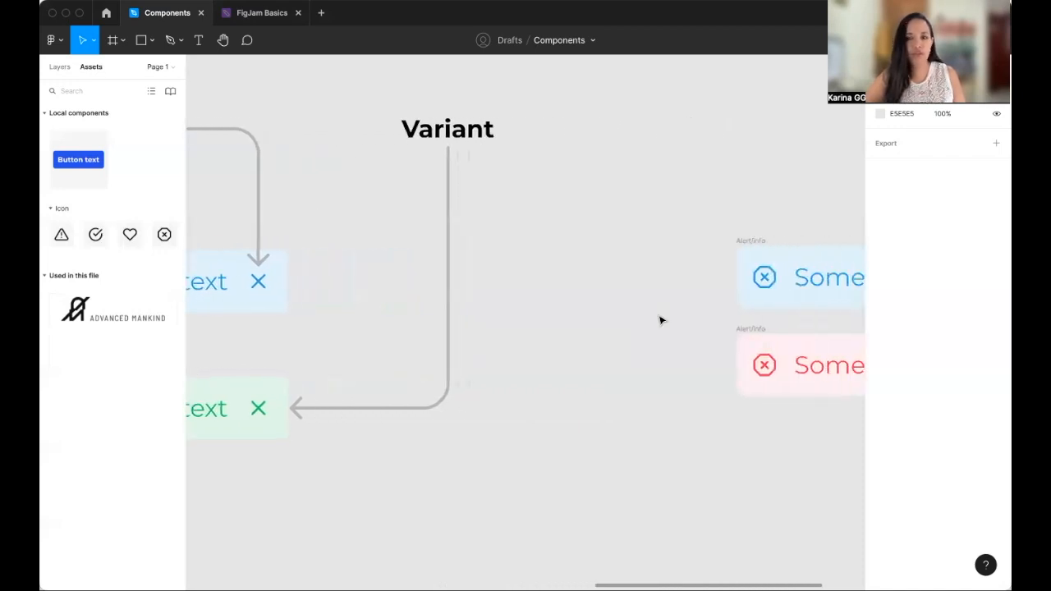
{"action": "scroll", "coordinate": [661, 320], "scroll_direction": "right", "scroll_amount": 5}
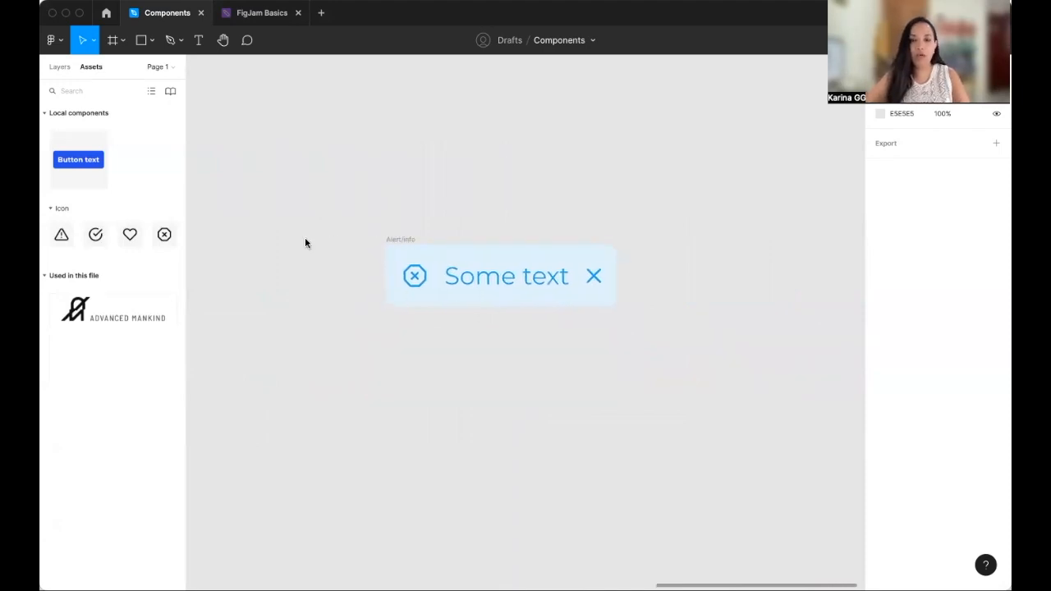
{"action": "left_click", "coordinate": [395, 242]}
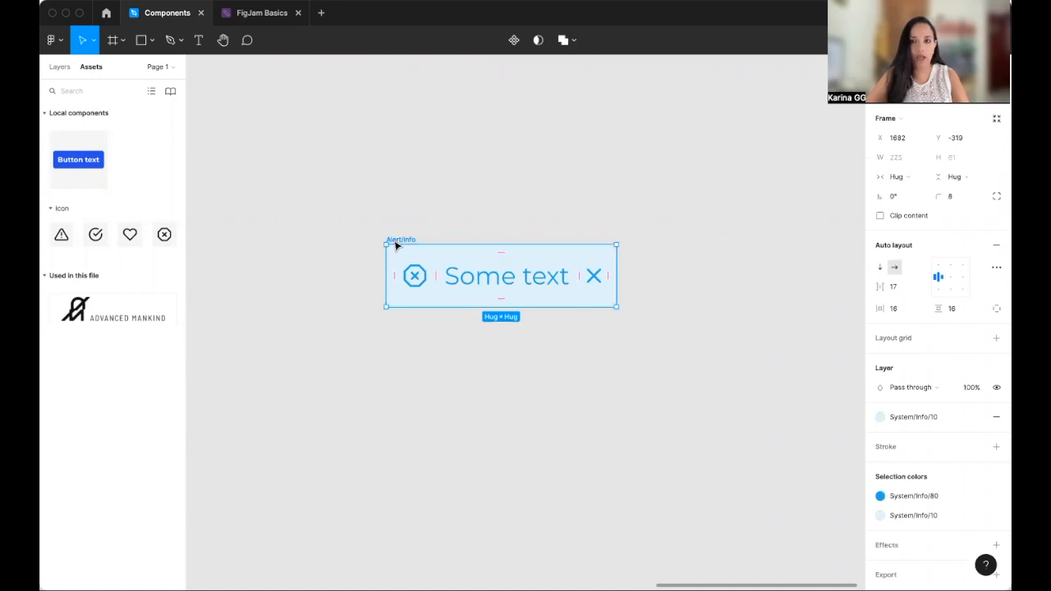
{"action": "left_click", "coordinate": [512, 47]}
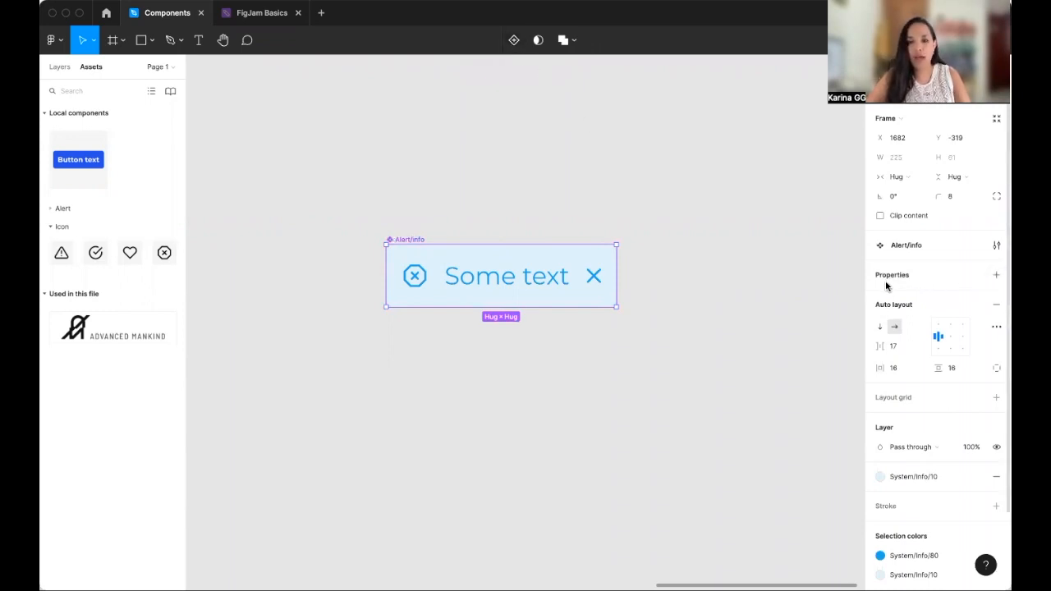
- Create an instance swap property named Icon for the alert's leading x-octagon icon
{"action": "left_click", "coordinate": [420, 283]}
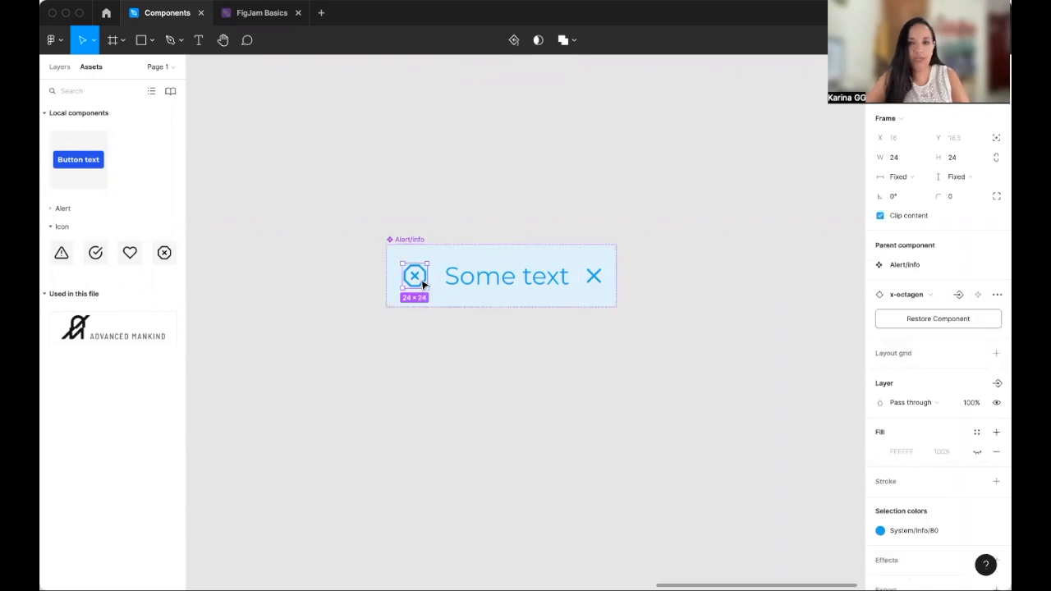
{"action": "left_click", "coordinate": [958, 297]}
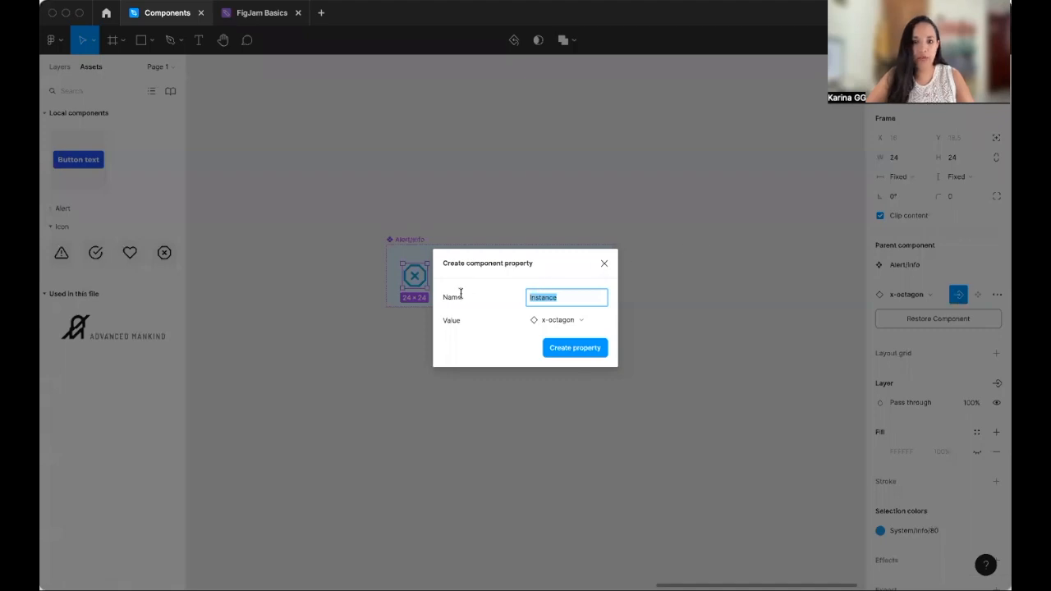
{"action": "left_click", "coordinate": [582, 298]}
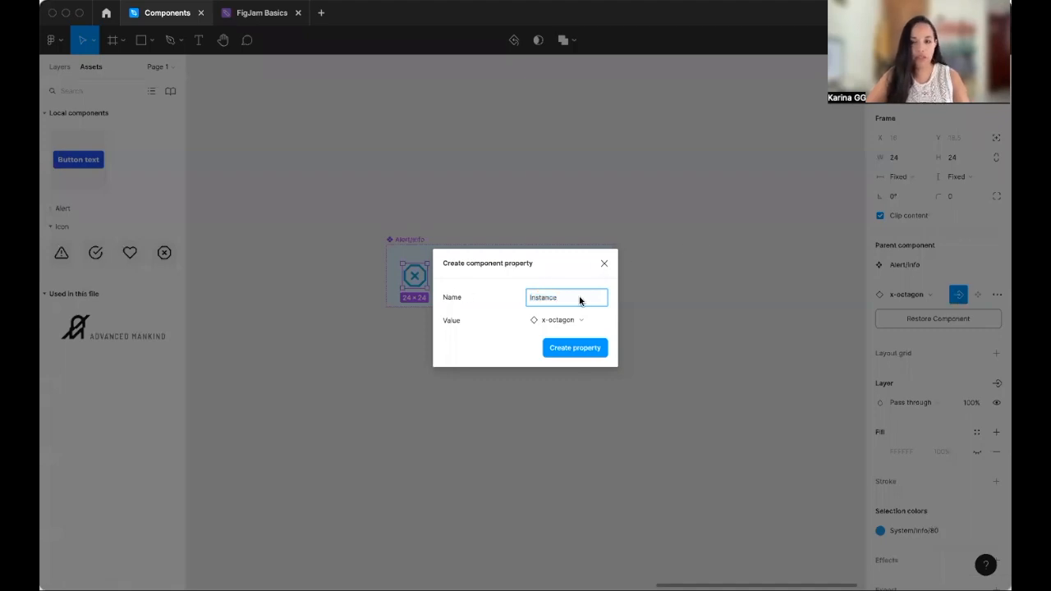
{"action": "left_click_drag", "start_coordinate": [580, 301], "coordinate": [526, 302]}
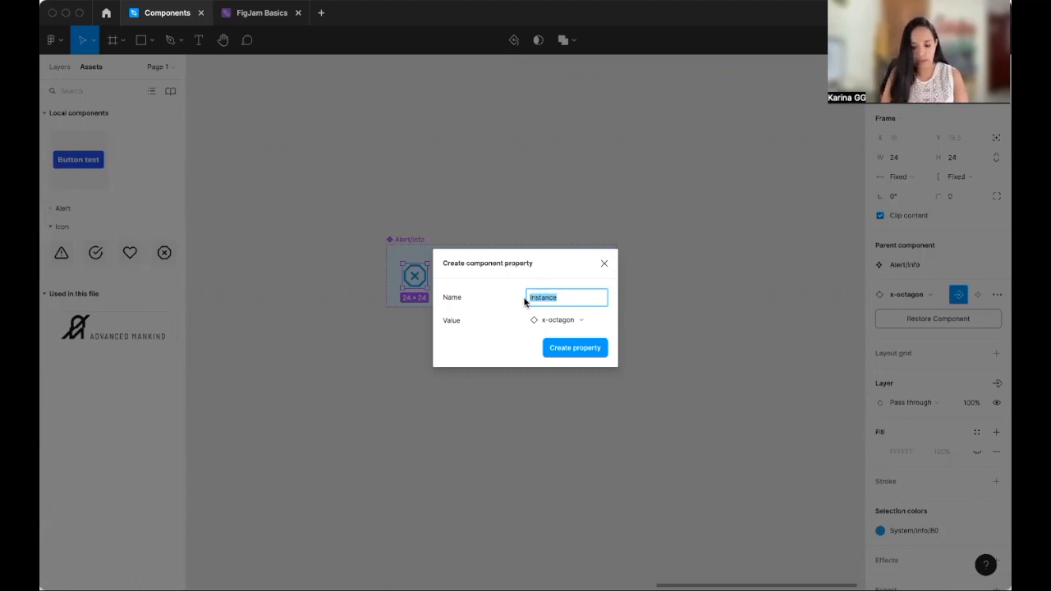
{"action": "type", "text": "Icon"}
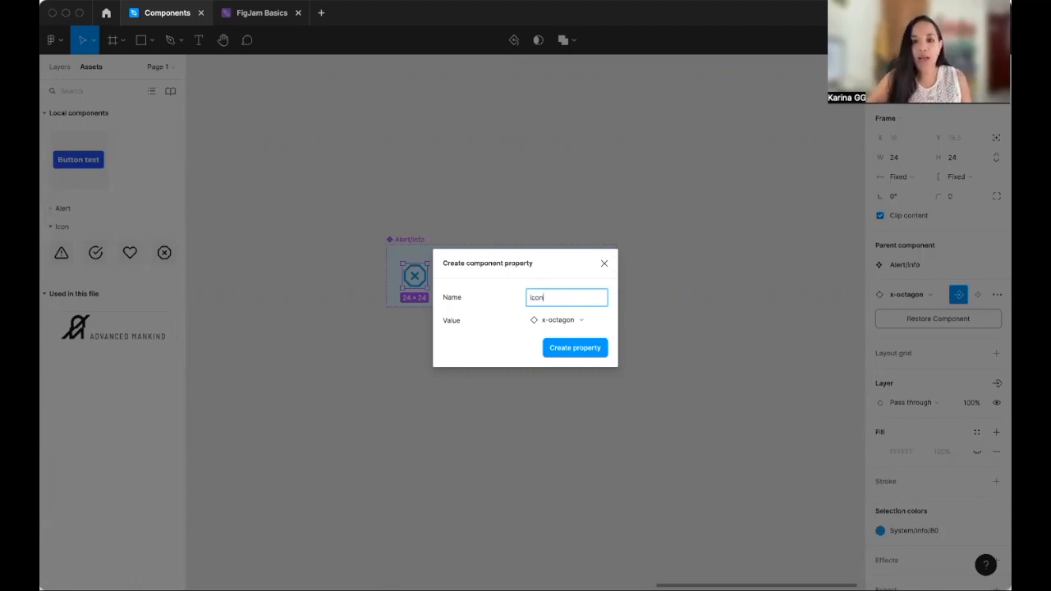
{"action": "left_click", "coordinate": [571, 352]}
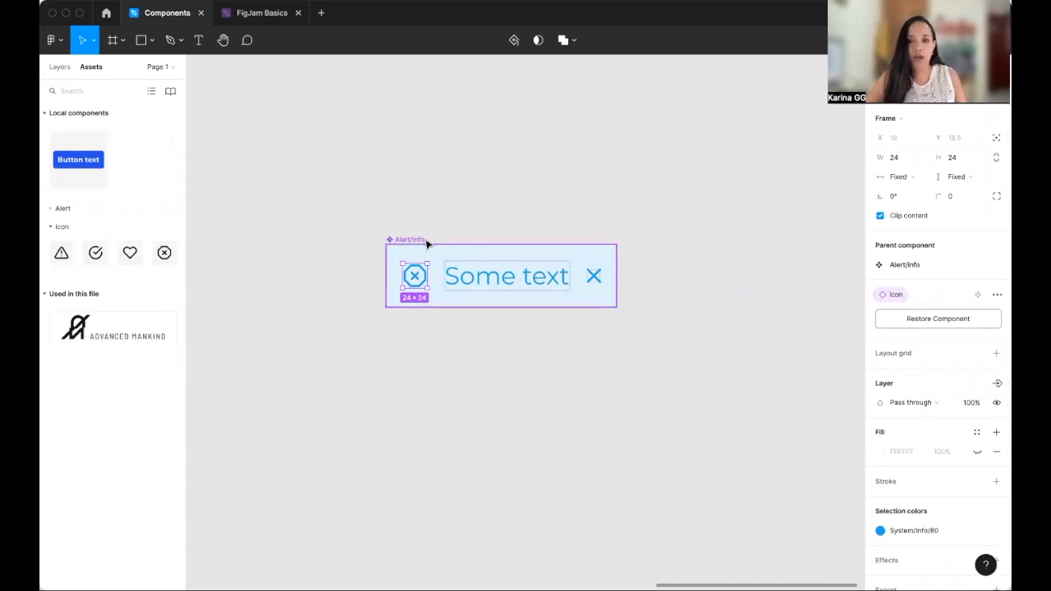
- Create a boolean visibility property named Close for the alert's close icon
{"action": "left_click", "coordinate": [592, 281]}
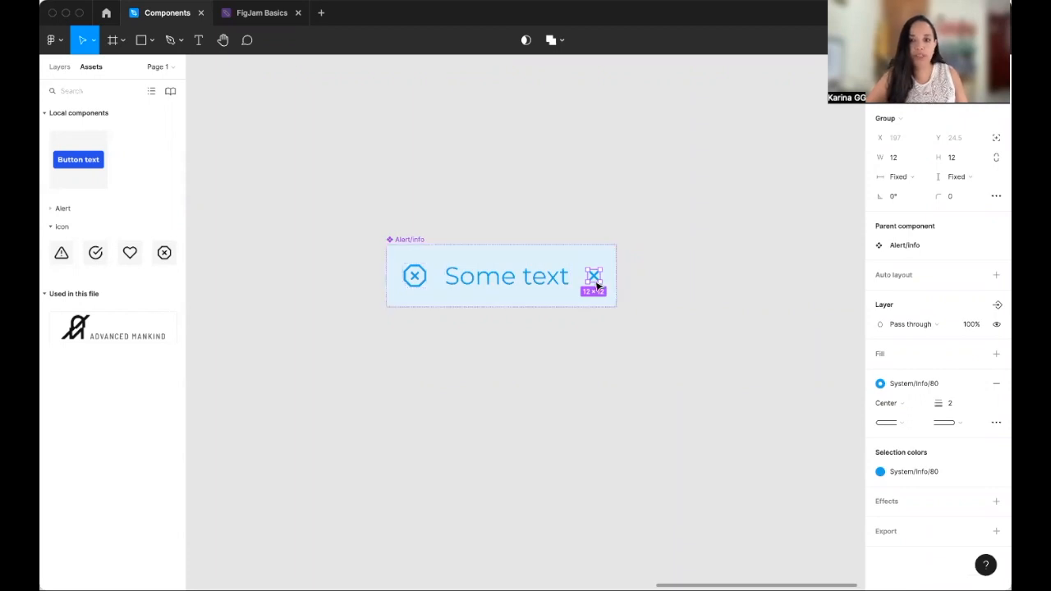
{"action": "left_click", "coordinate": [996, 306]}
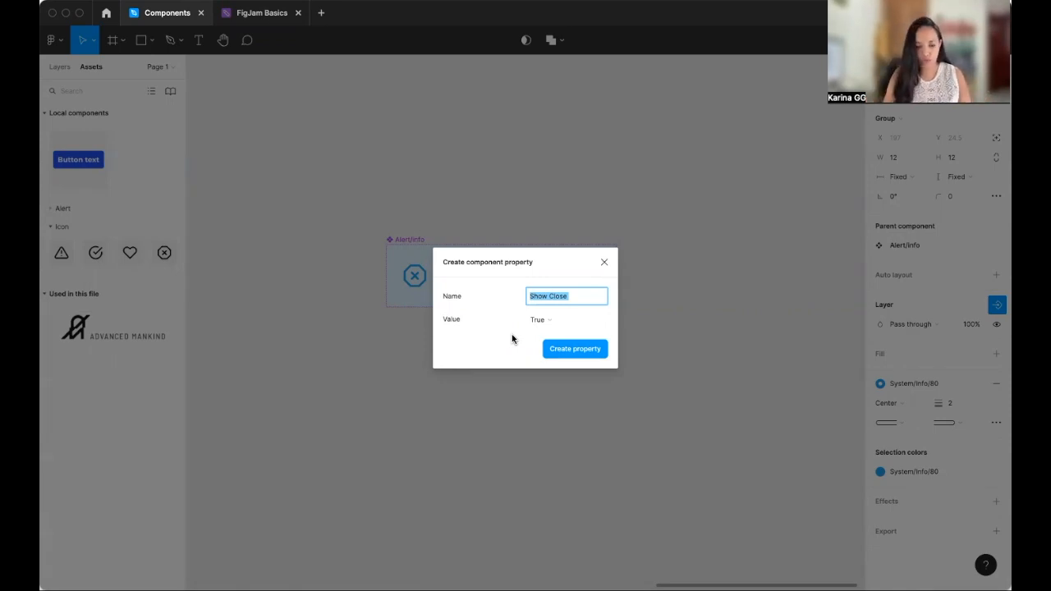
{"action": "type", "text": "Close"}
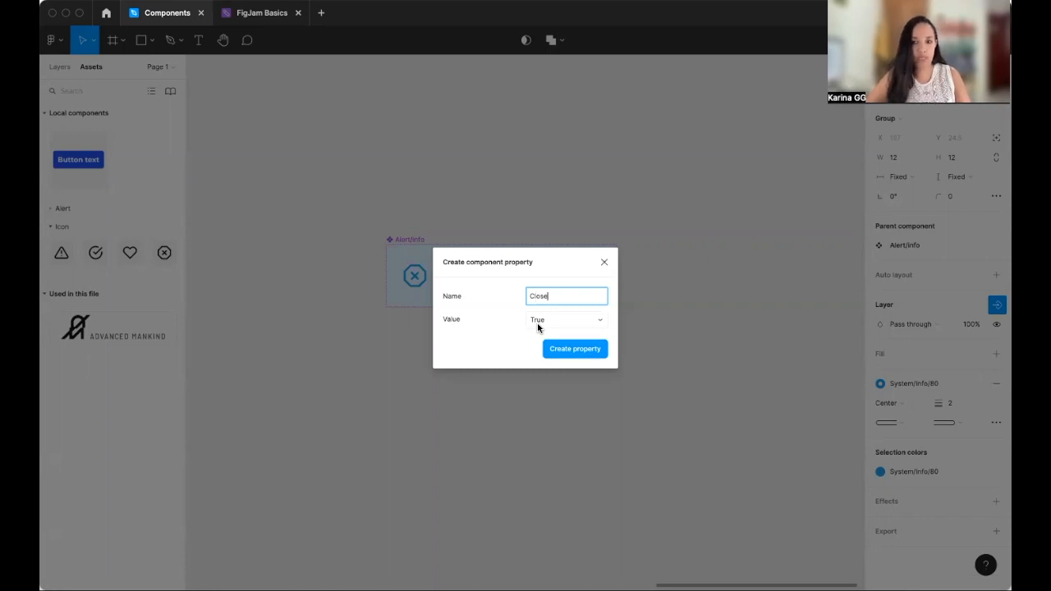
{"action": "left_click", "coordinate": [577, 349]}
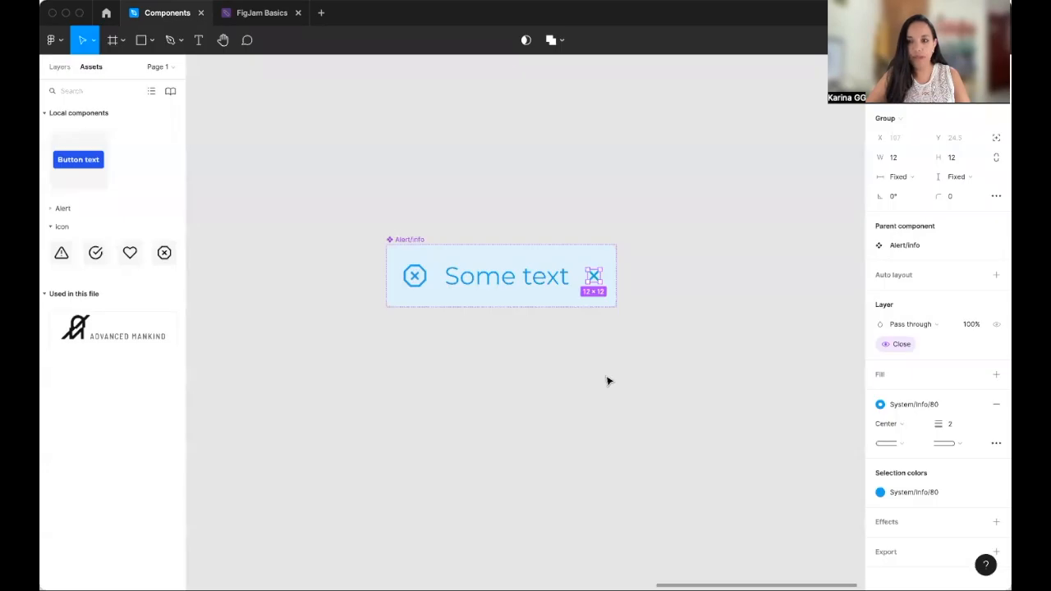
{"action": "left_click", "coordinate": [536, 319]}
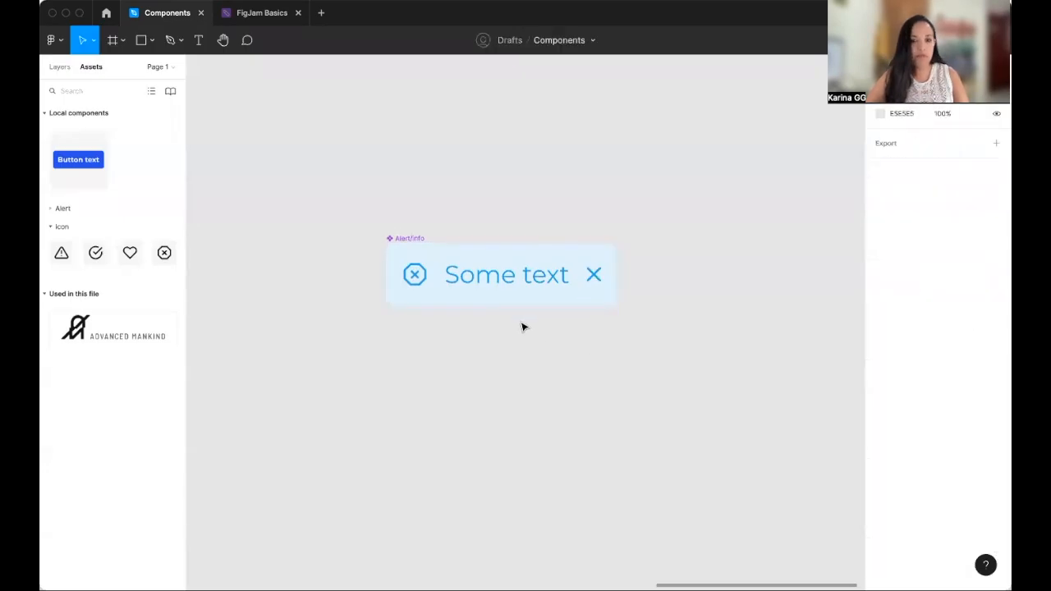
- Create a boolean visibility property named Label for the alert's "Some text" layer
{"action": "left_click", "coordinate": [522, 284]}
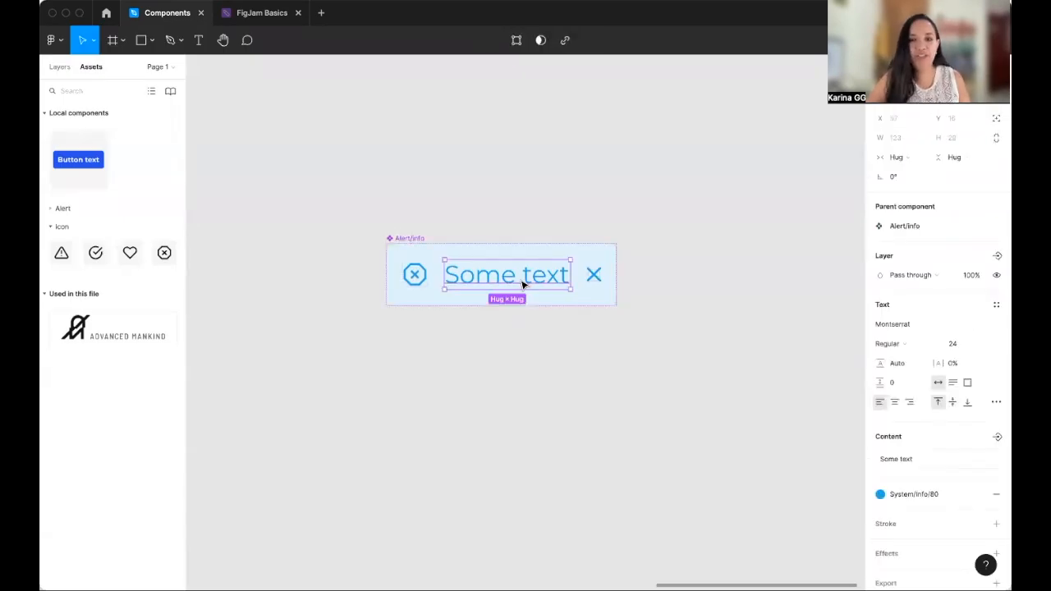
{"action": "scroll", "coordinate": [530, 284], "scroll_direction": "right", "scroll_amount": 1}
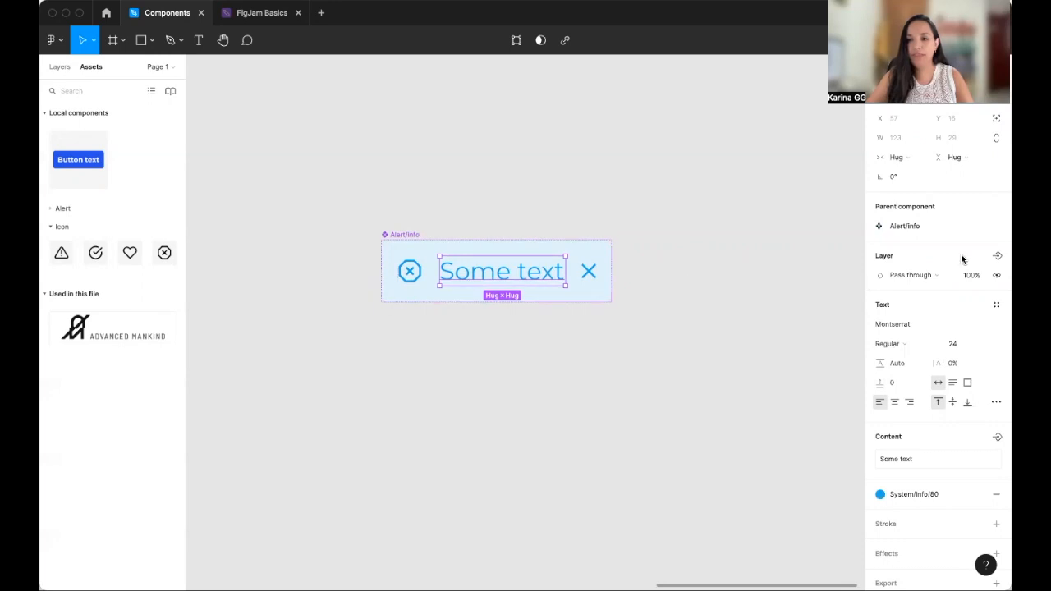
{"action": "left_click", "coordinate": [997, 255]}
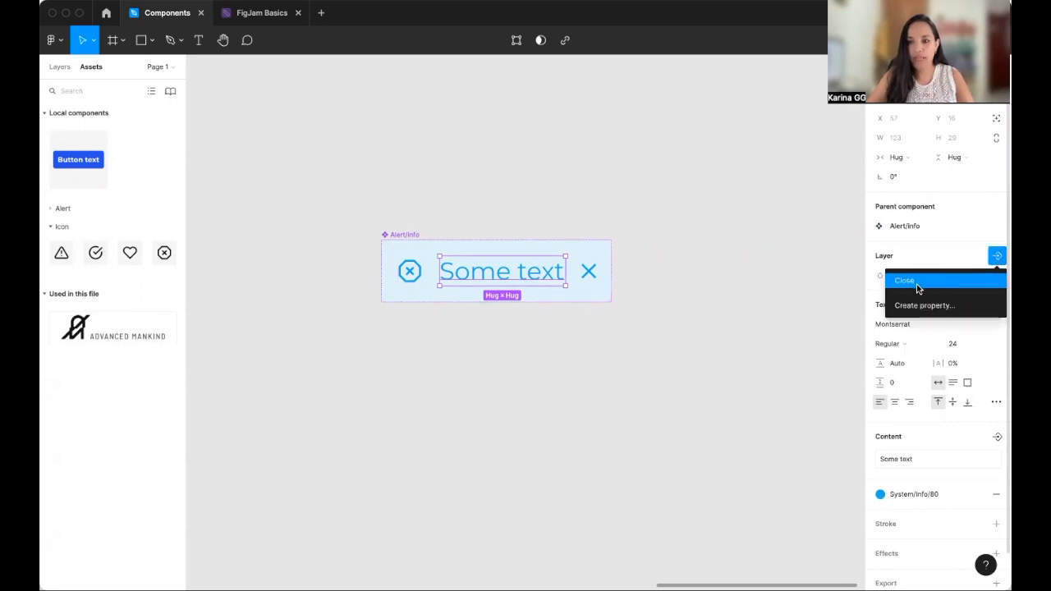
{"action": "left_click", "coordinate": [927, 306]}
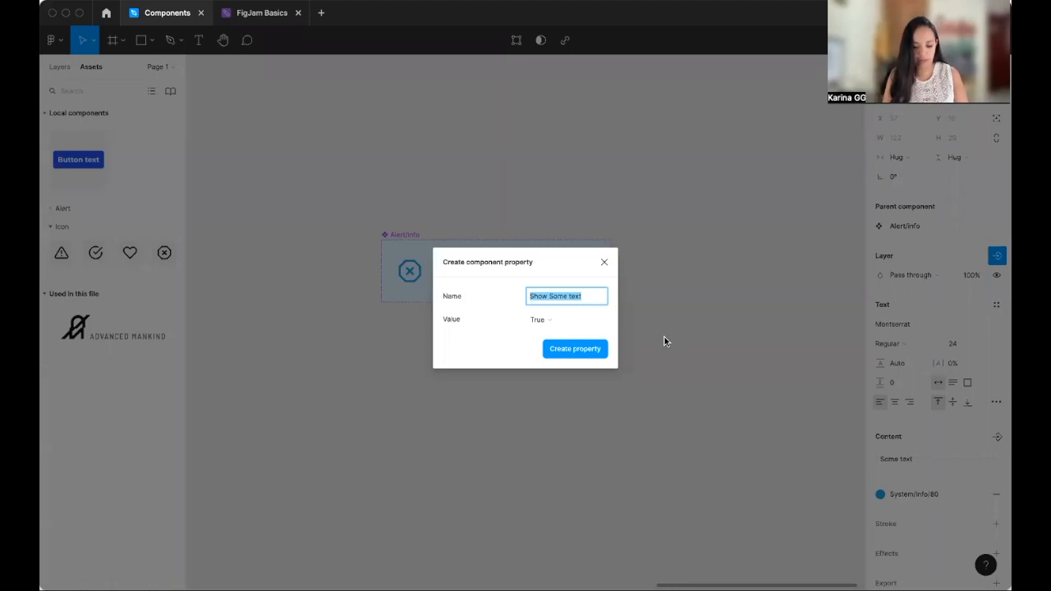
{"action": "type", "text": "Label"}
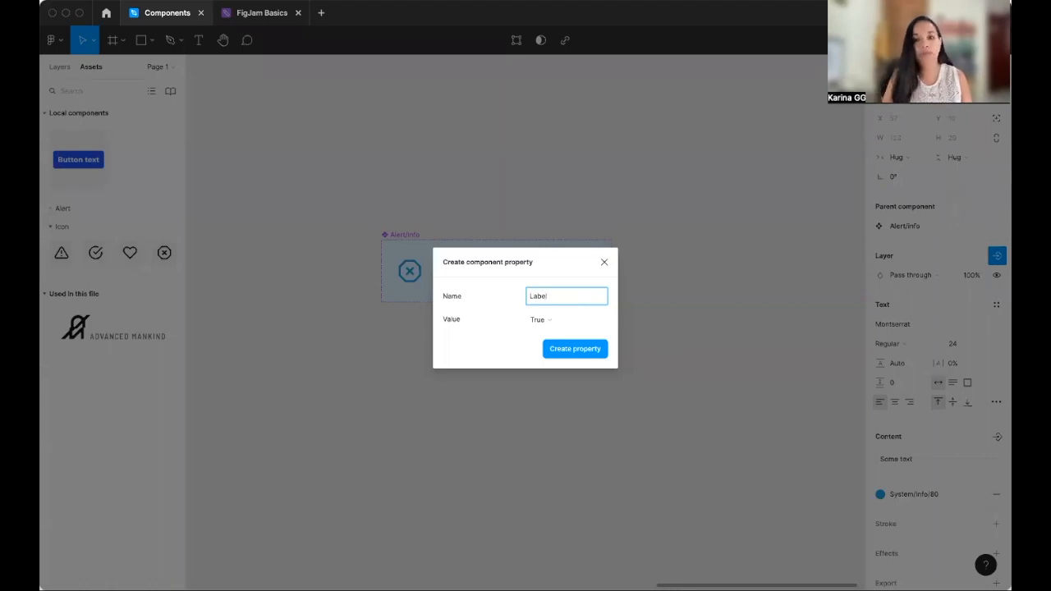
{"action": "left_click", "coordinate": [566, 349]}
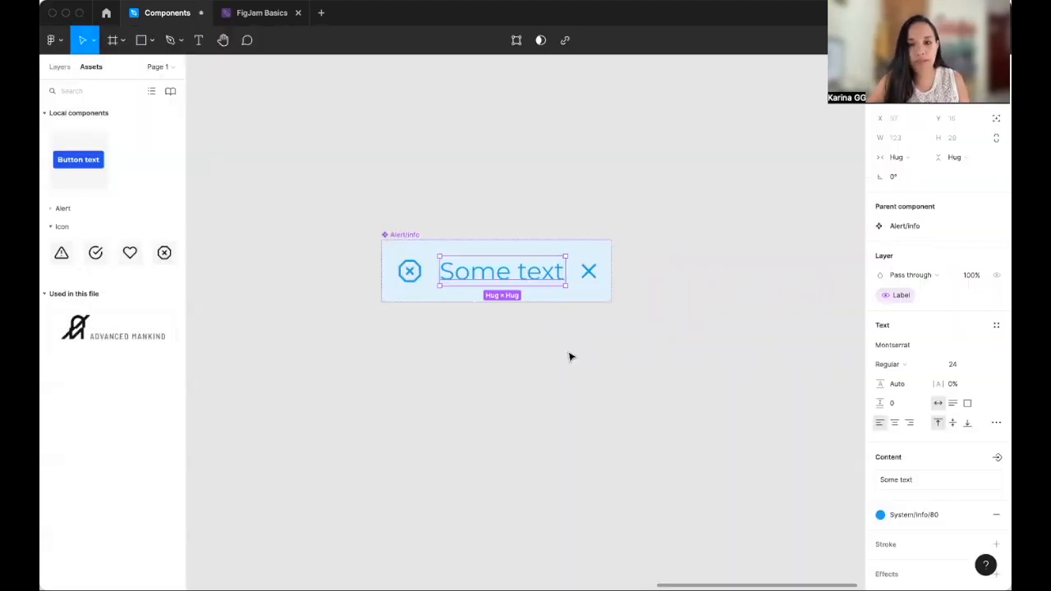
- Place an instance of the Alert/Info component on the canvas above the main component
{"action": "left_click", "coordinate": [617, 374]}
{"action": "left_click", "coordinate": [403, 240]}
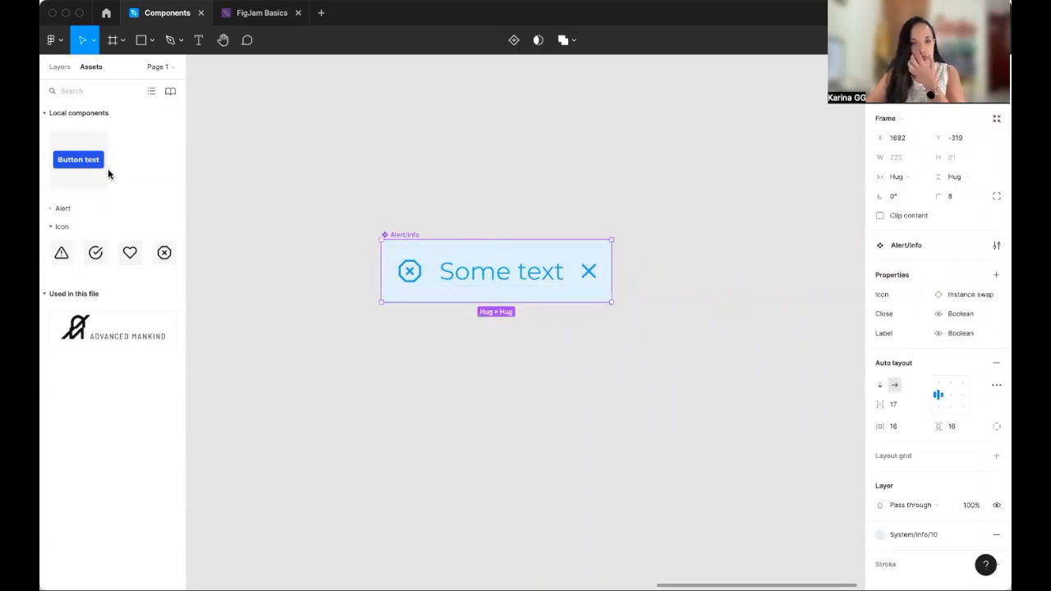
{"action": "left_click", "coordinate": [52, 210]}
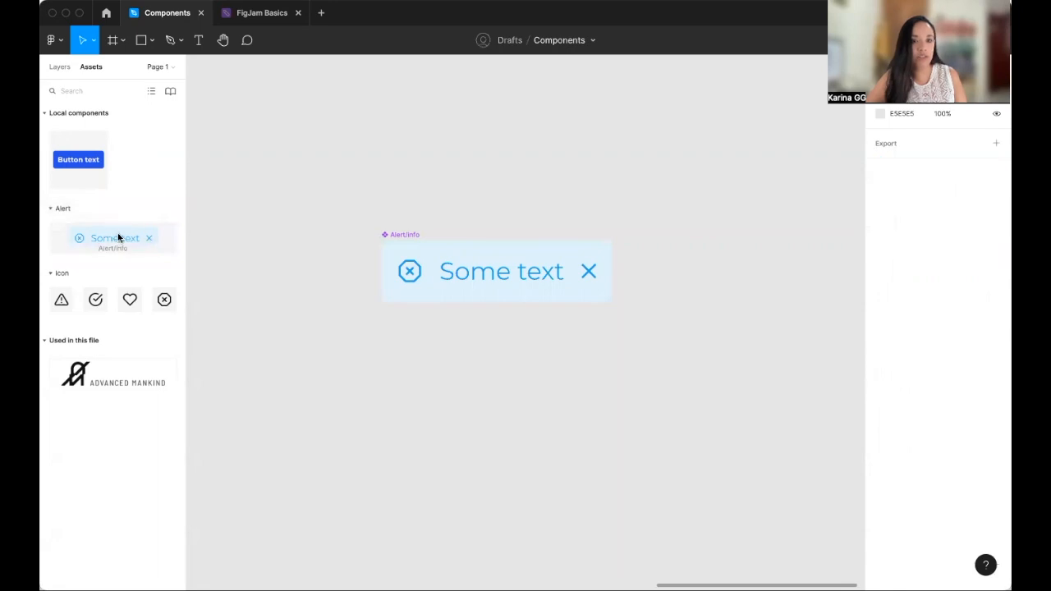
{"action": "left_click_drag", "start_coordinate": [106, 241], "coordinate": [525, 136]}
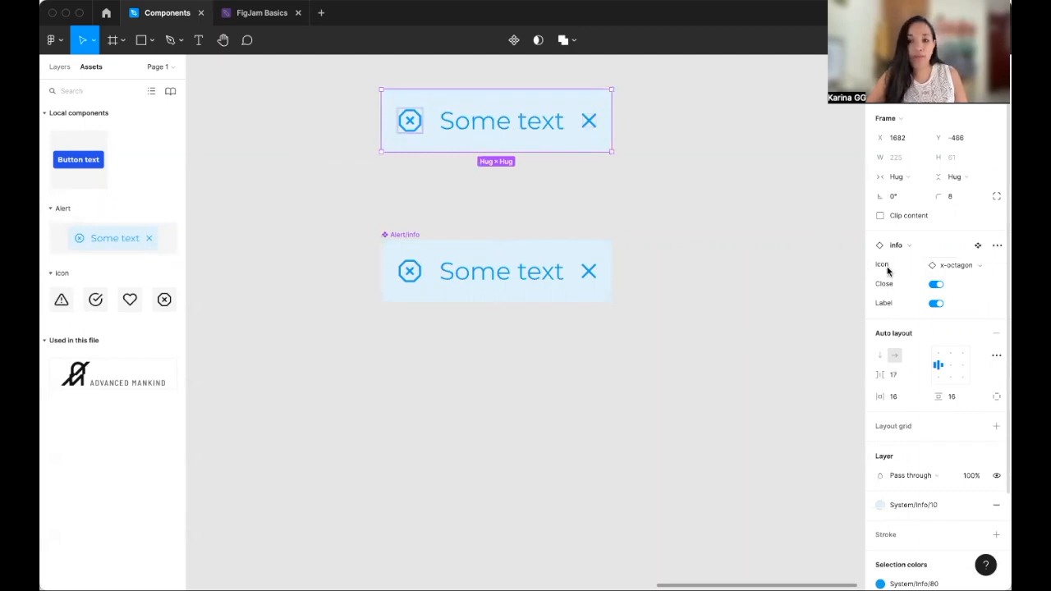
- Test the instance's Close and Label properties by switching them off and back on
{"action": "left_click", "coordinate": [936, 285]}
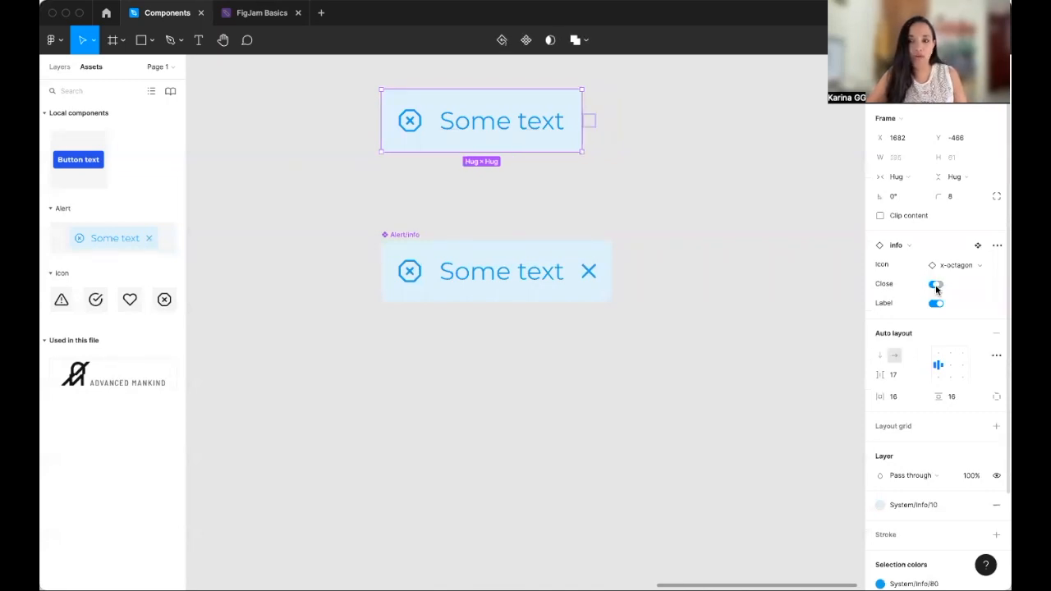
{"action": "left_click", "coordinate": [615, 213]}
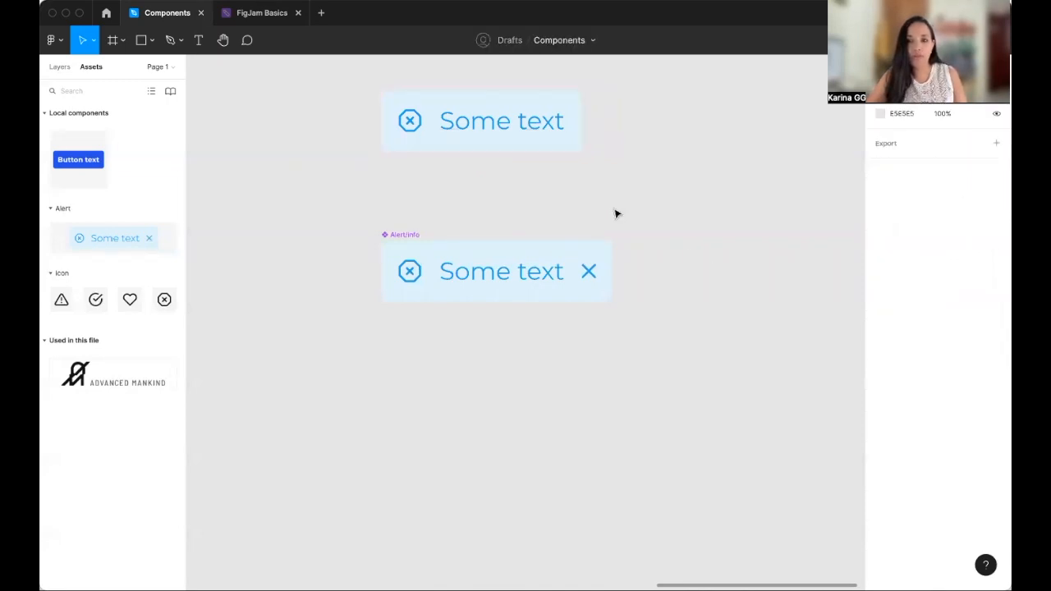
{"action": "left_click", "coordinate": [479, 138]}
{"action": "left_click", "coordinate": [935, 303]}
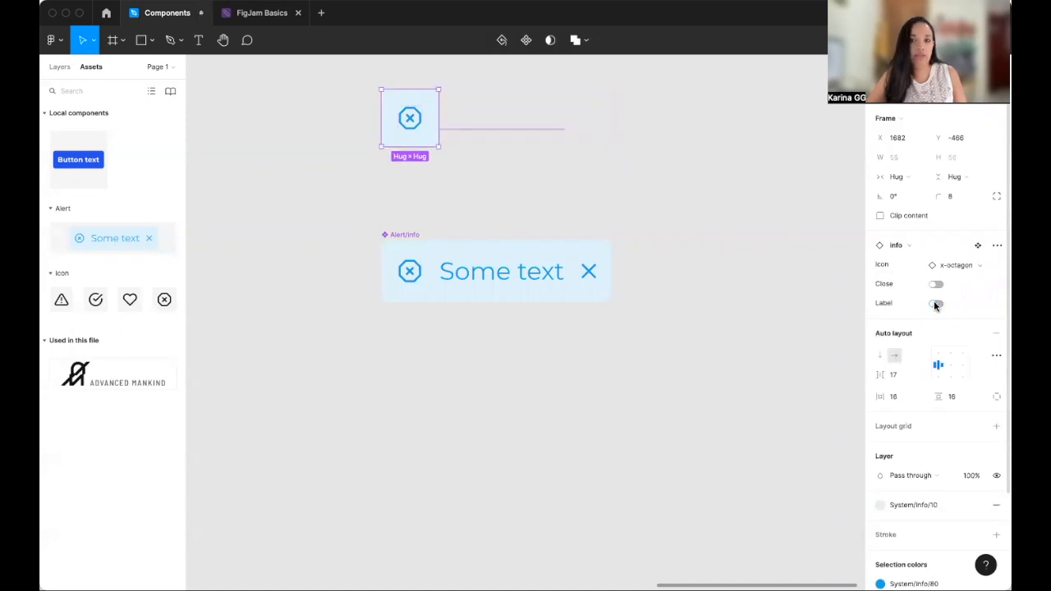
{"action": "left_click", "coordinate": [936, 304]}
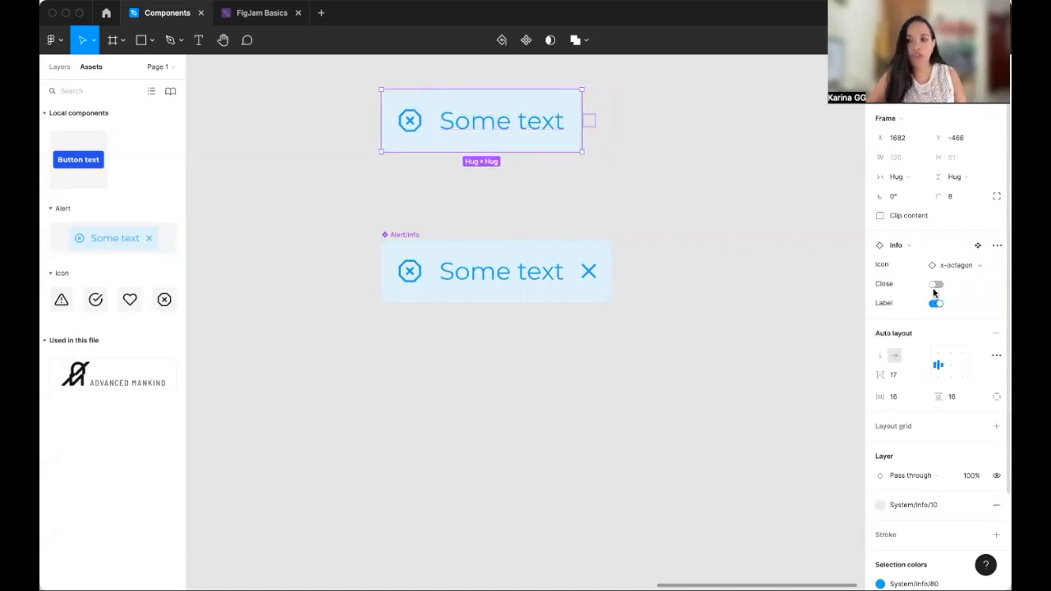
{"action": "left_click", "coordinate": [936, 284]}
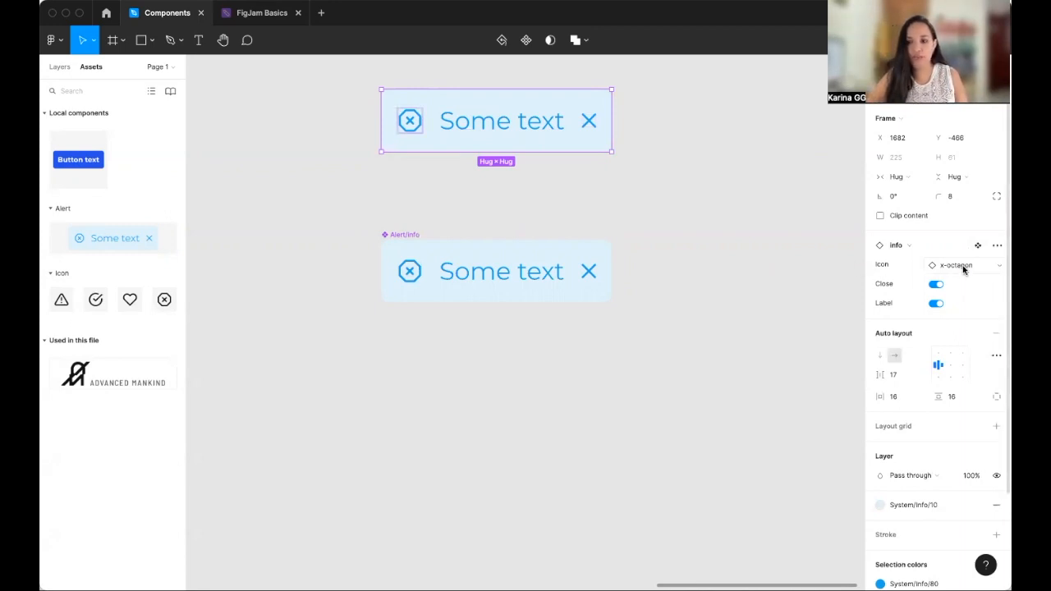
- Swap the instance's icon to heart, trying alert-triangle and check-circle first
{"action": "left_click", "coordinate": [964, 268]}
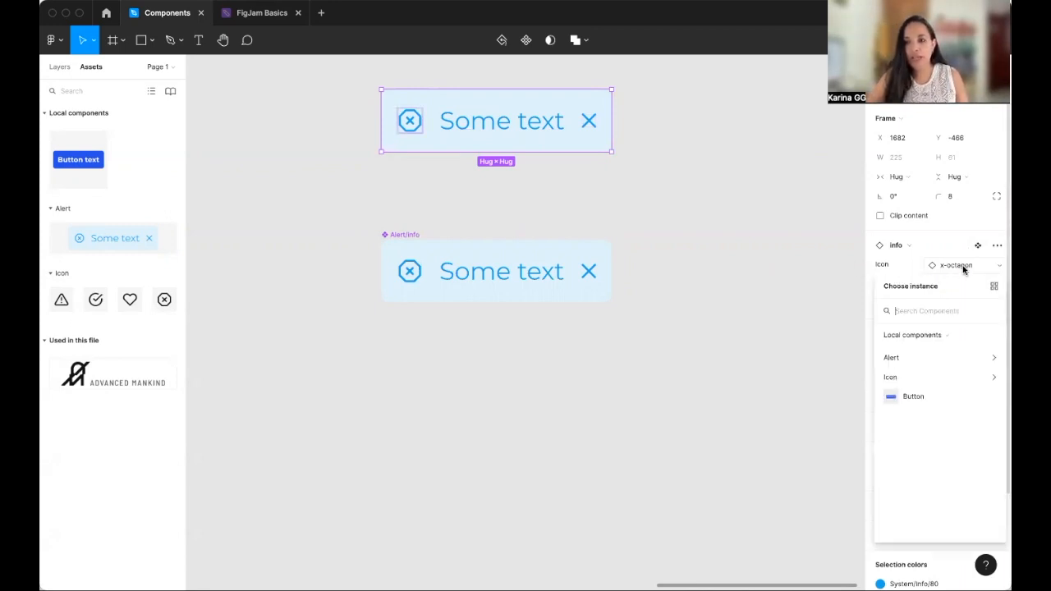
{"action": "left_click", "coordinate": [973, 376]}
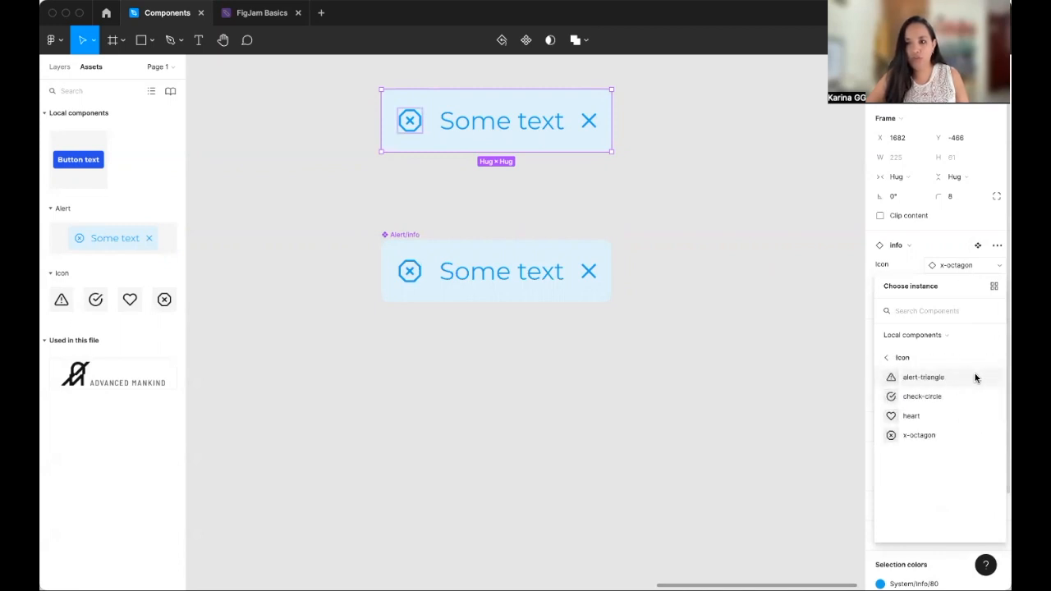
{"action": "left_click", "coordinate": [924, 379]}
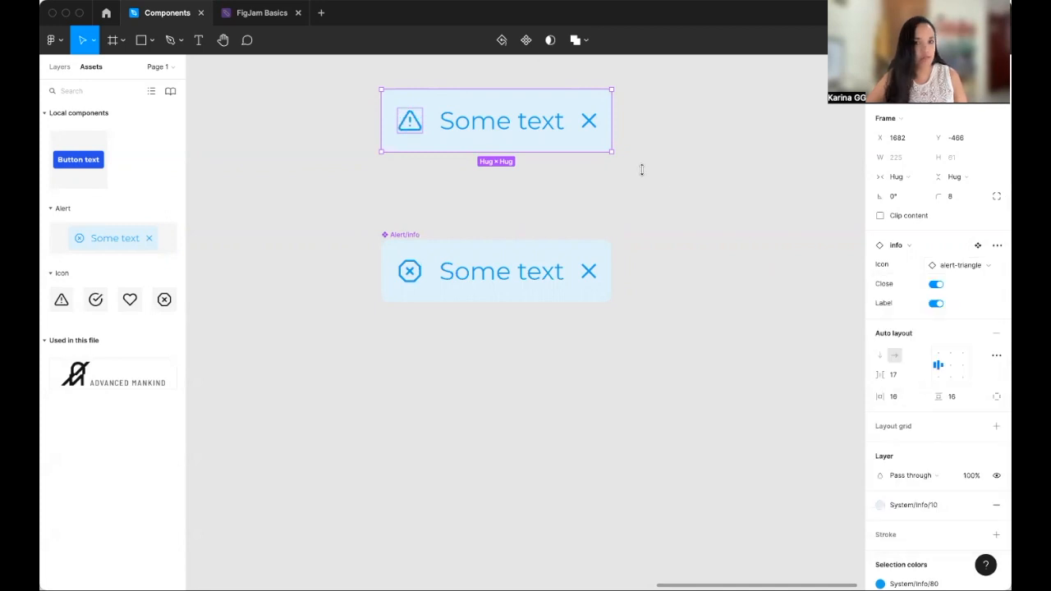
{"action": "left_click", "coordinate": [934, 265]}
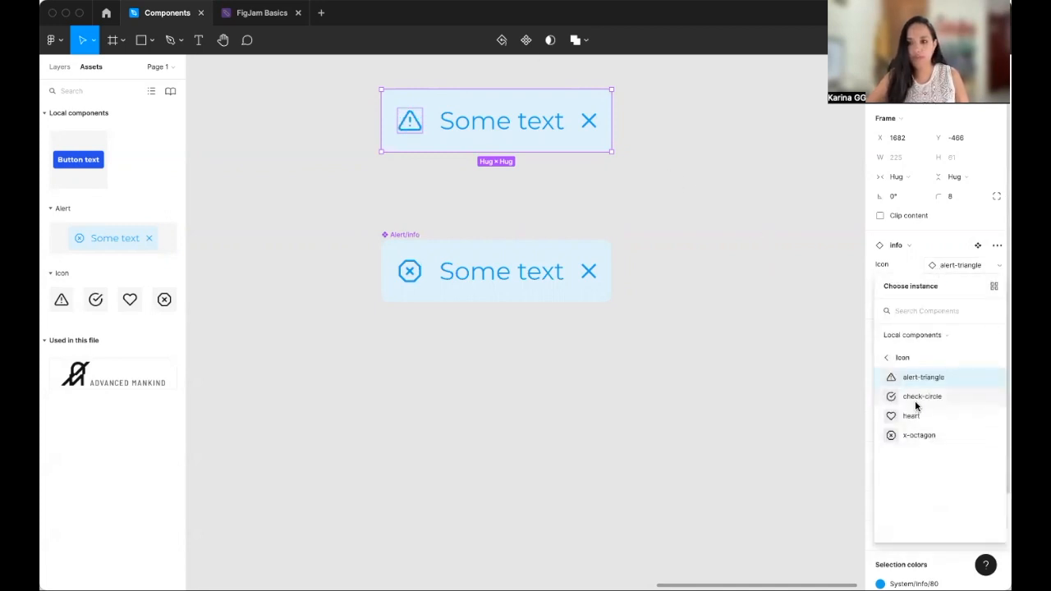
{"action": "left_click", "coordinate": [918, 396]}
{"action": "left_click", "coordinate": [948, 265]}
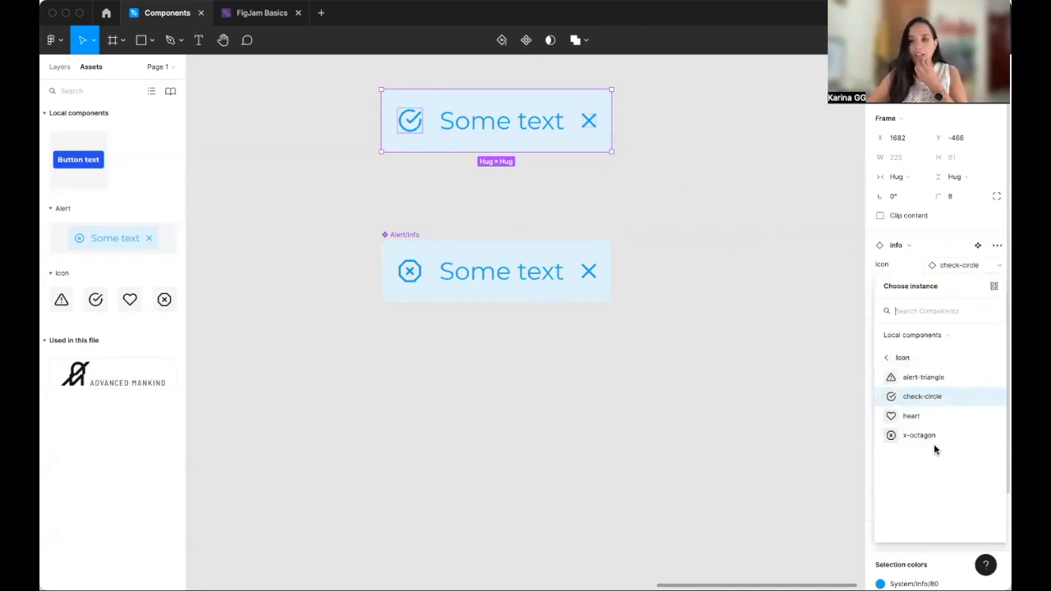
{"action": "left_click", "coordinate": [917, 418]}
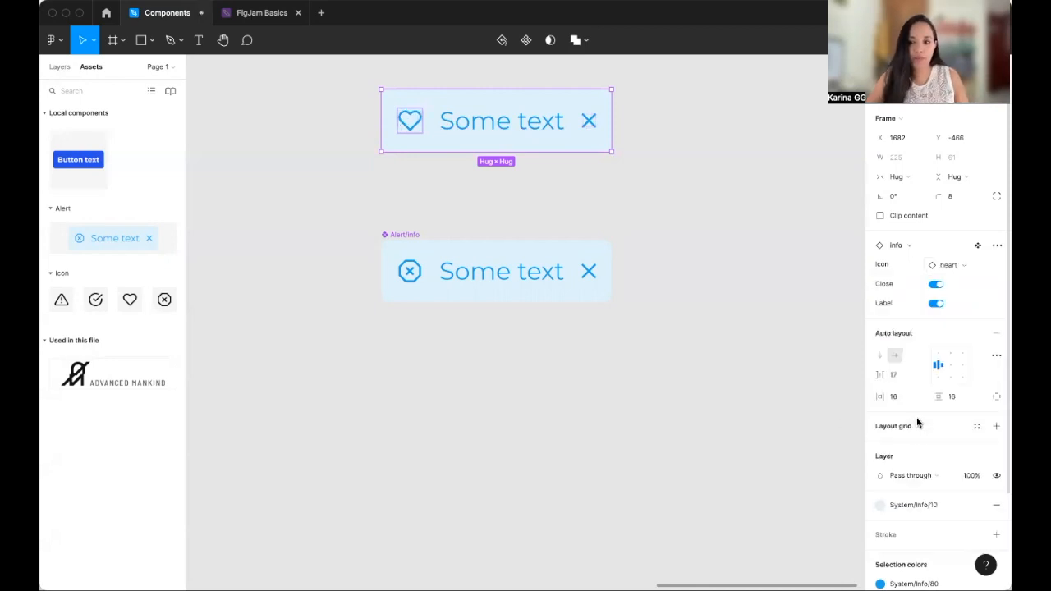
{"action": "left_click", "coordinate": [713, 202]}
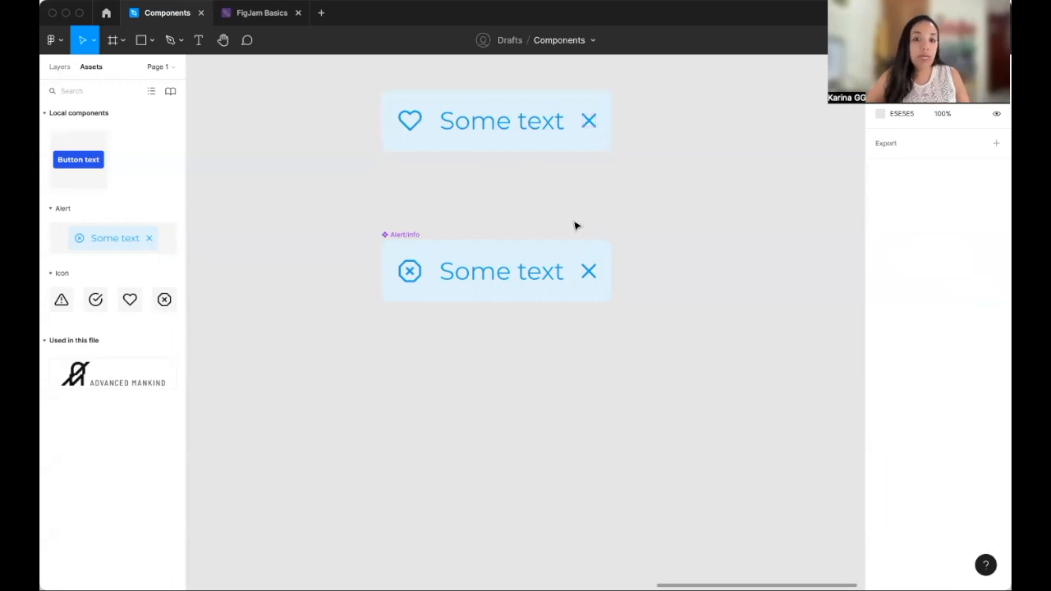
- Add a Variant property to the Alert/Info main component, turning it into a component set
{"action": "left_click", "coordinate": [405, 234]}
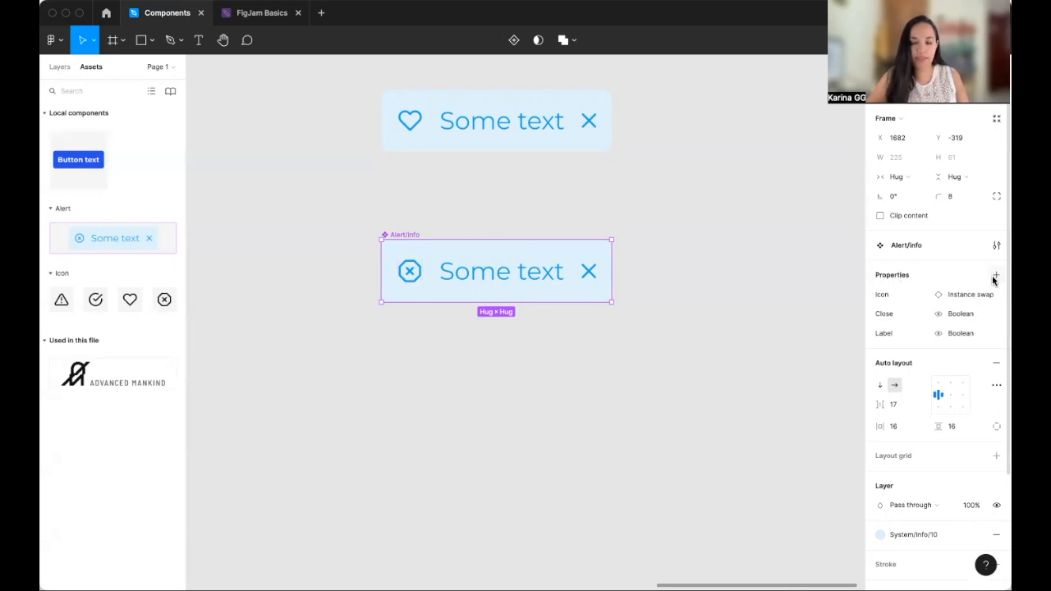
{"action": "scroll", "coordinate": [991, 278], "scroll_direction": "down", "scroll_amount": 1}
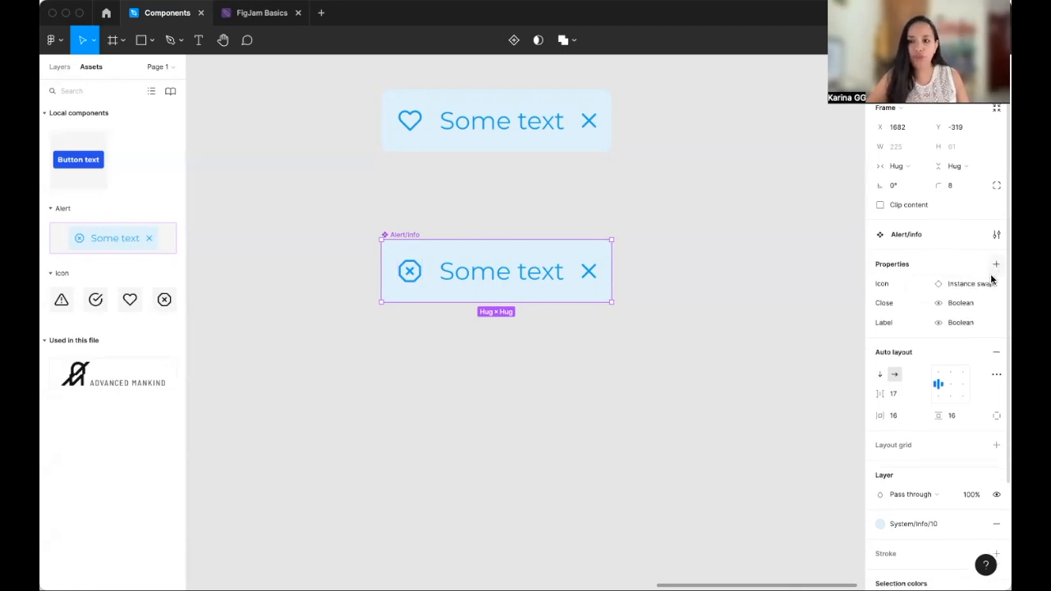
{"action": "left_click", "coordinate": [996, 267]}
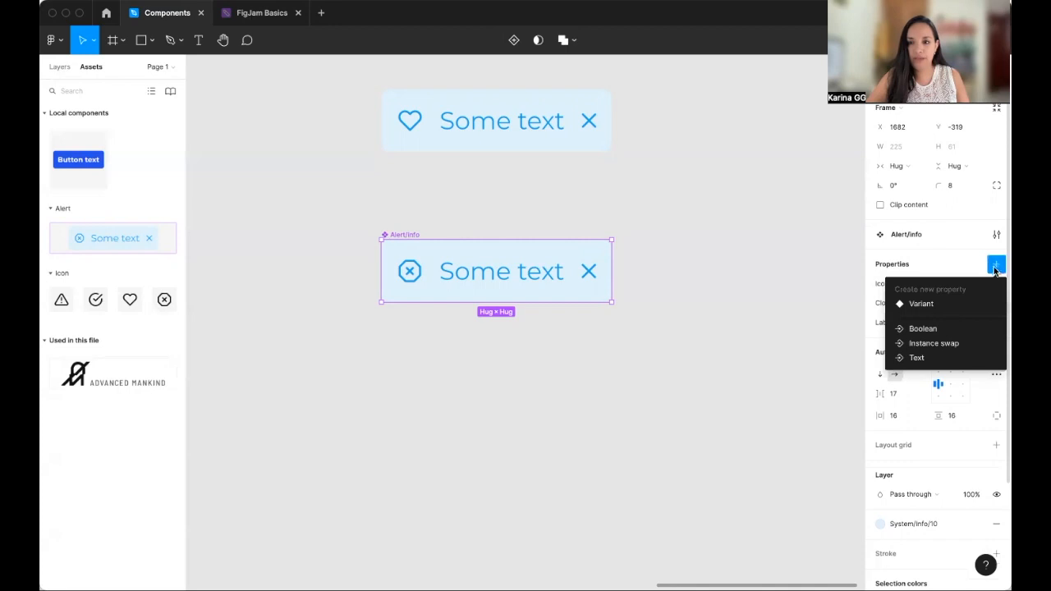
{"action": "left_click", "coordinate": [952, 306]}
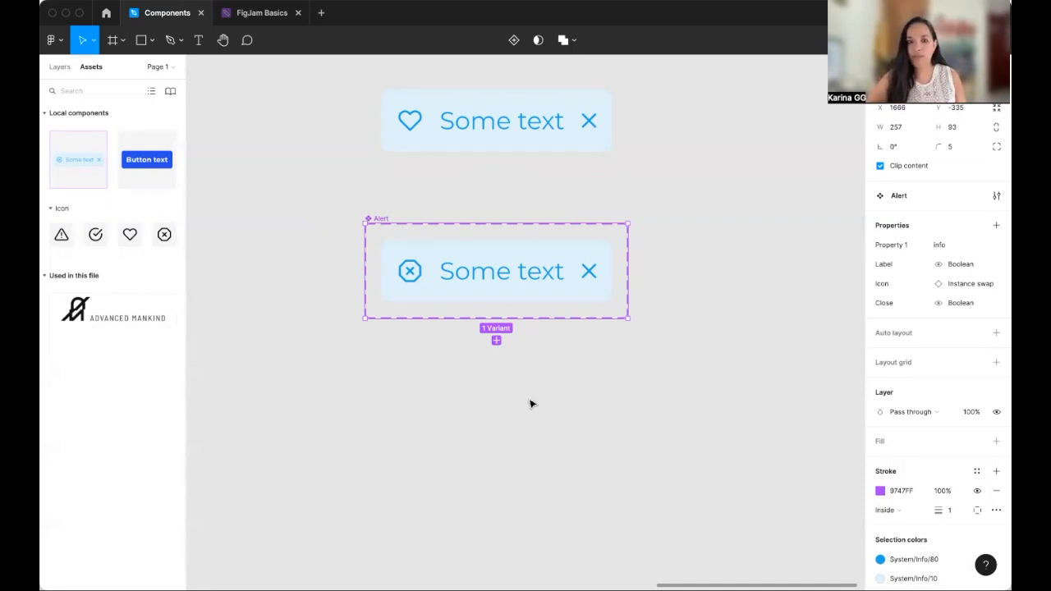
- Add a second variant to the Alert component set
{"action": "left_click", "coordinate": [496, 341]}
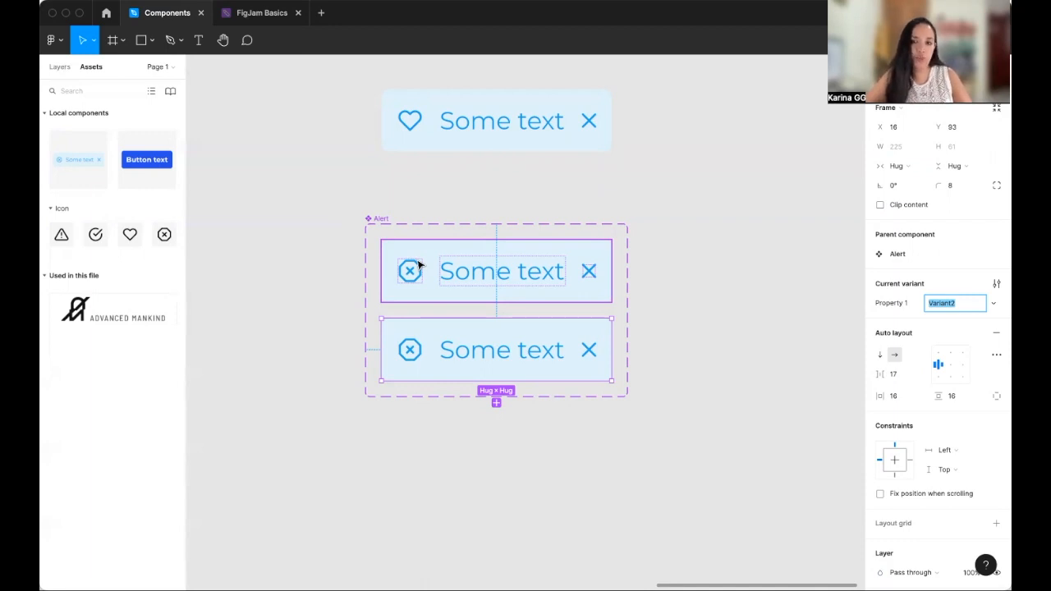
{"action": "scroll", "coordinate": [418, 263], "scroll_direction": "left", "scroll_amount": 5}
{"action": "scroll", "coordinate": [418, 263], "scroll_direction": "up", "scroll_amount": 2}
{"action": "scroll", "coordinate": [504, 416], "scroll_direction": "right", "scroll_amount": 2}
{"action": "scroll", "coordinate": [504, 416], "scroll_direction": "down", "scroll_amount": 1}
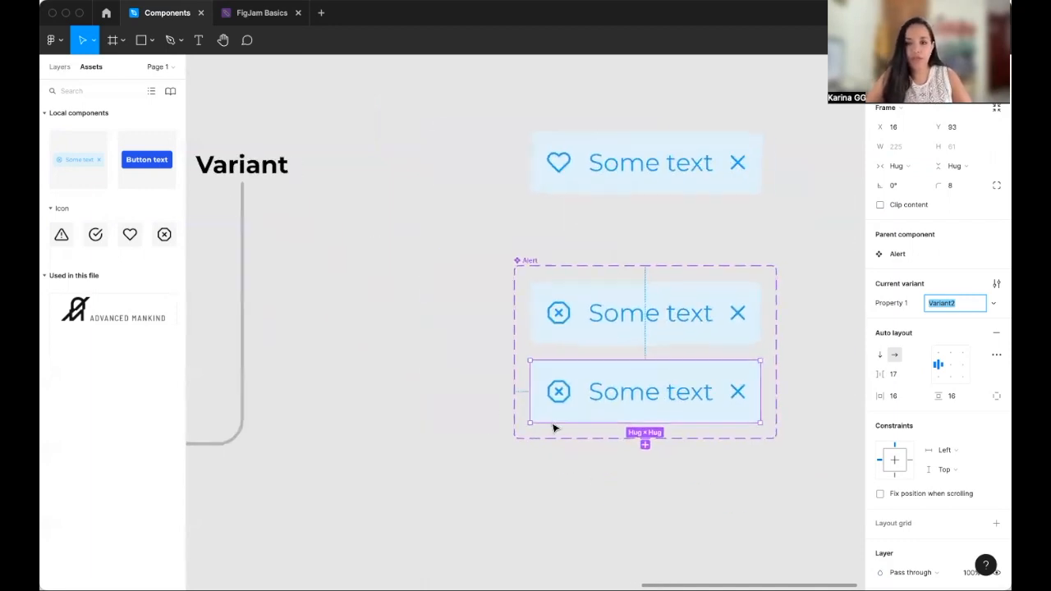
{"action": "scroll", "coordinate": [553, 426], "scroll_direction": "right", "scroll_amount": 3}
{"action": "scroll", "coordinate": [552, 426], "scroll_direction": "down", "scroll_amount": 1}
{"action": "left_click", "coordinate": [578, 397]}
{"action": "left_click", "coordinate": [728, 476]}
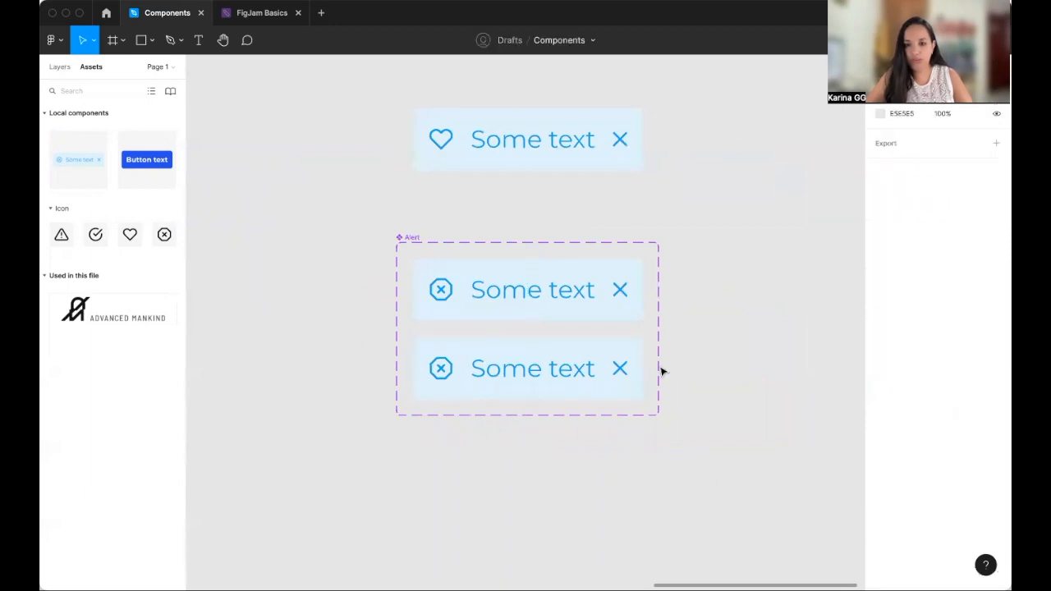
- Recolor the second variant with the System/Success/80 and System/Success/10 color styles
{"action": "left_click", "coordinate": [613, 345]}
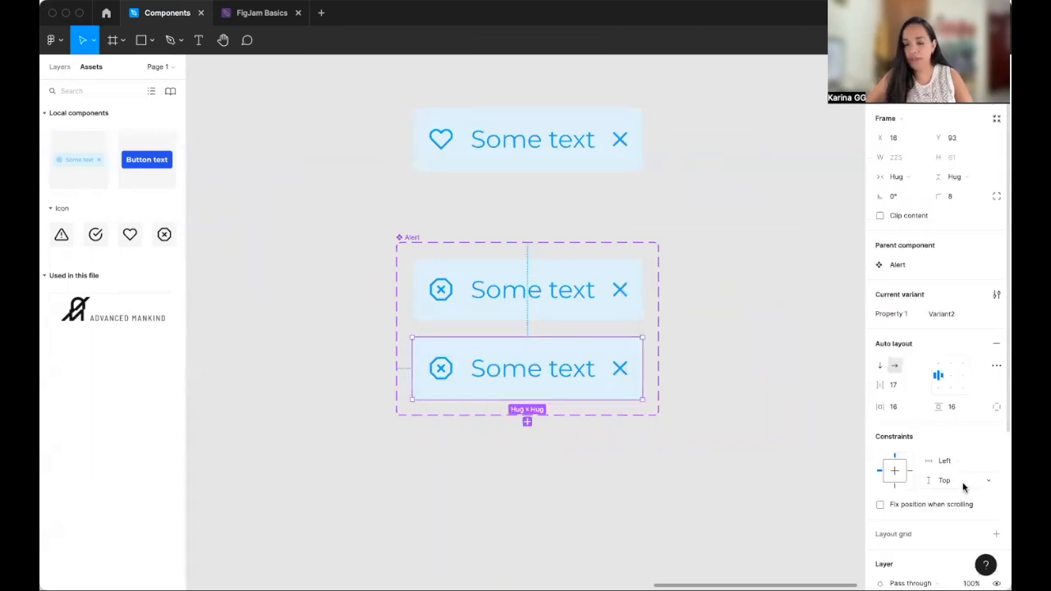
{"action": "scroll", "coordinate": [953, 482], "scroll_direction": "down", "scroll_amount": 4}
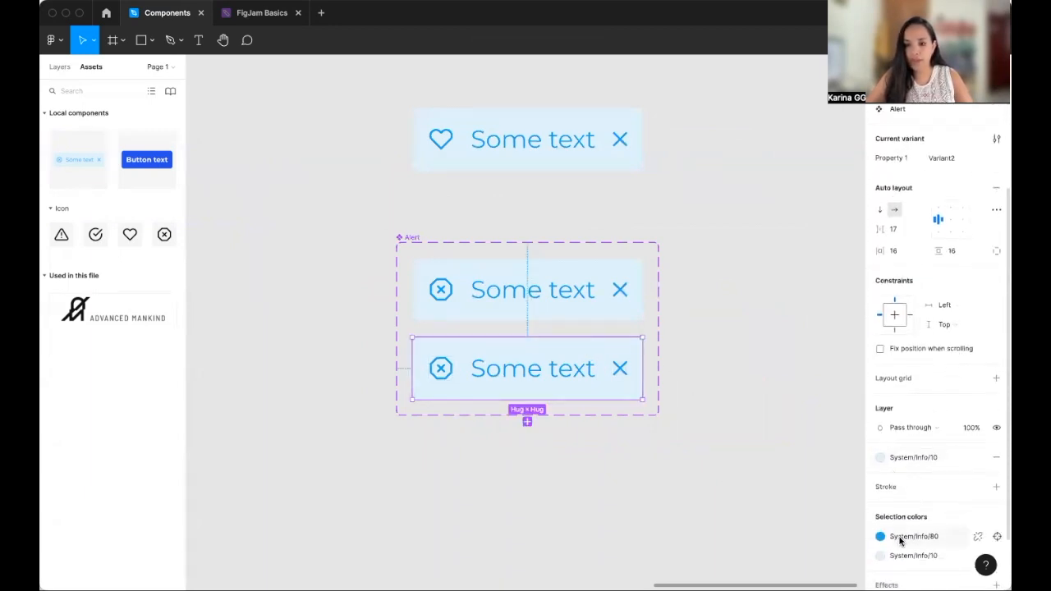
{"action": "left_click", "coordinate": [901, 540]}
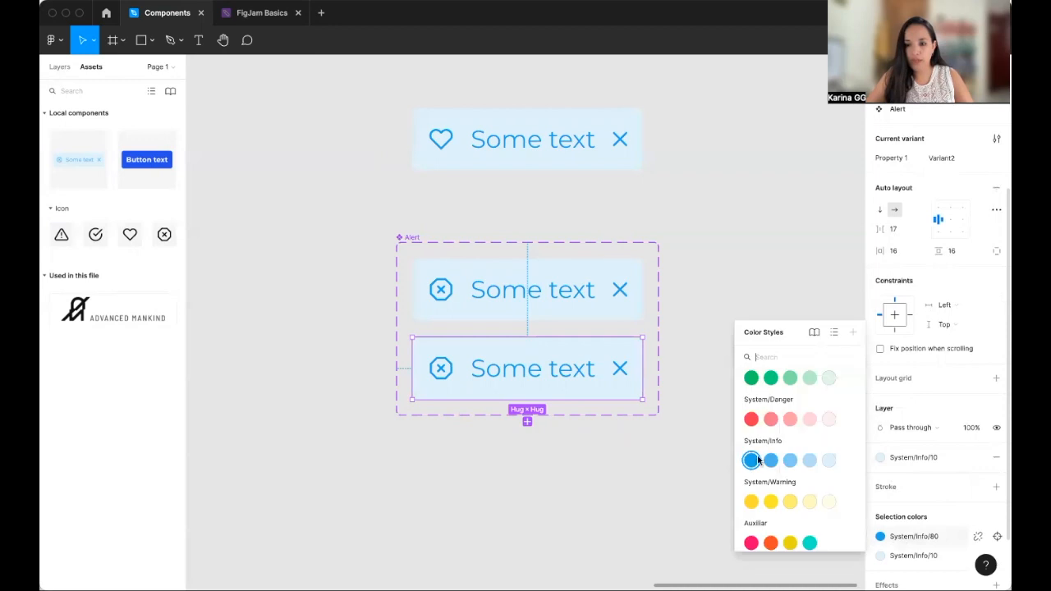
{"action": "left_click", "coordinate": [751, 379]}
{"action": "left_click", "coordinate": [924, 557]}
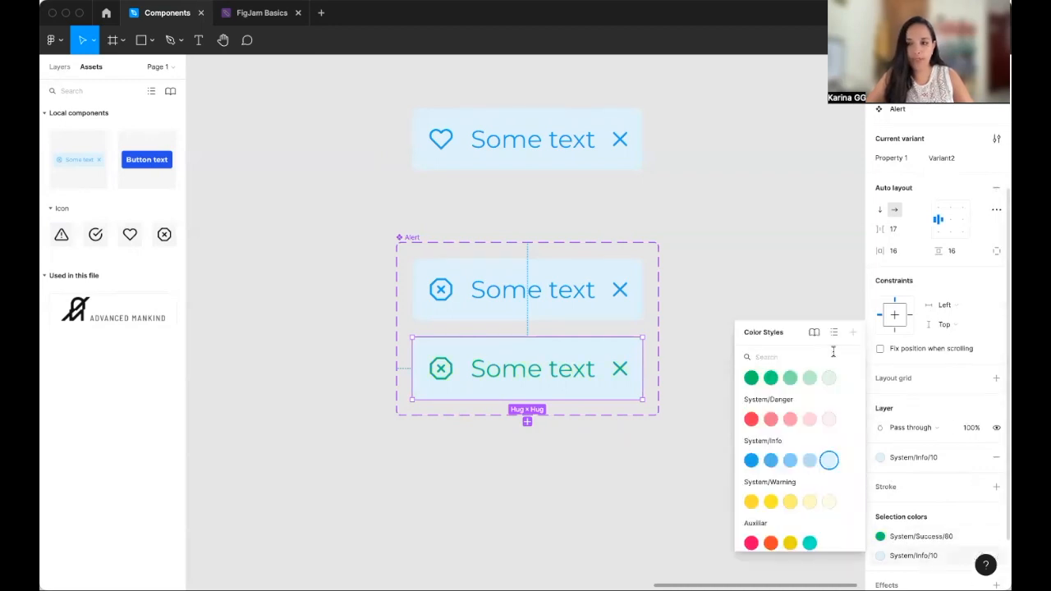
{"action": "left_click", "coordinate": [829, 378]}
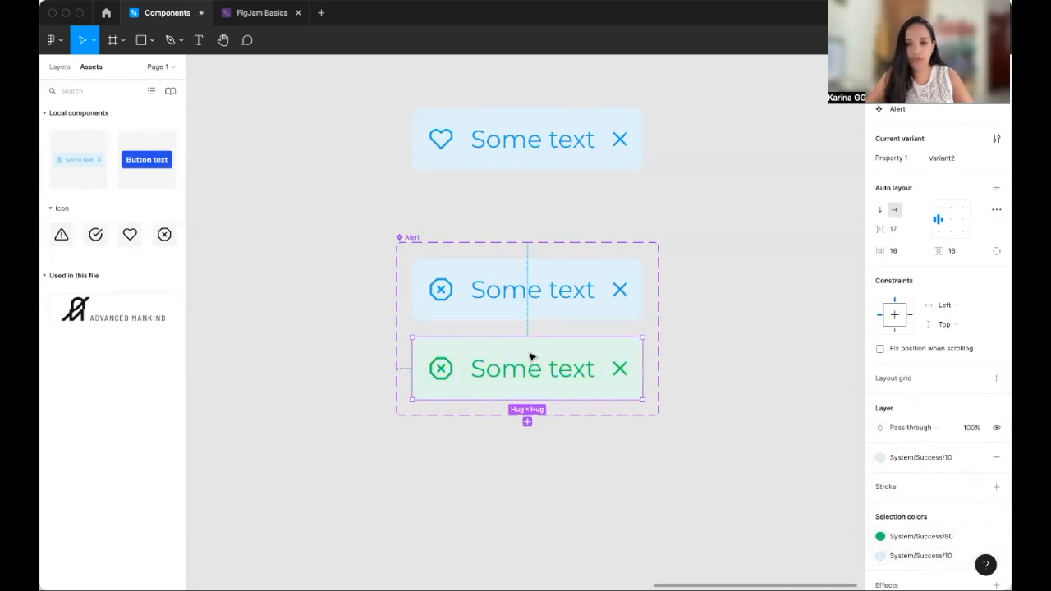
- Inspect the second variant's icon layer and the Alert component set's properties
{"action": "left_click", "coordinate": [444, 378]}
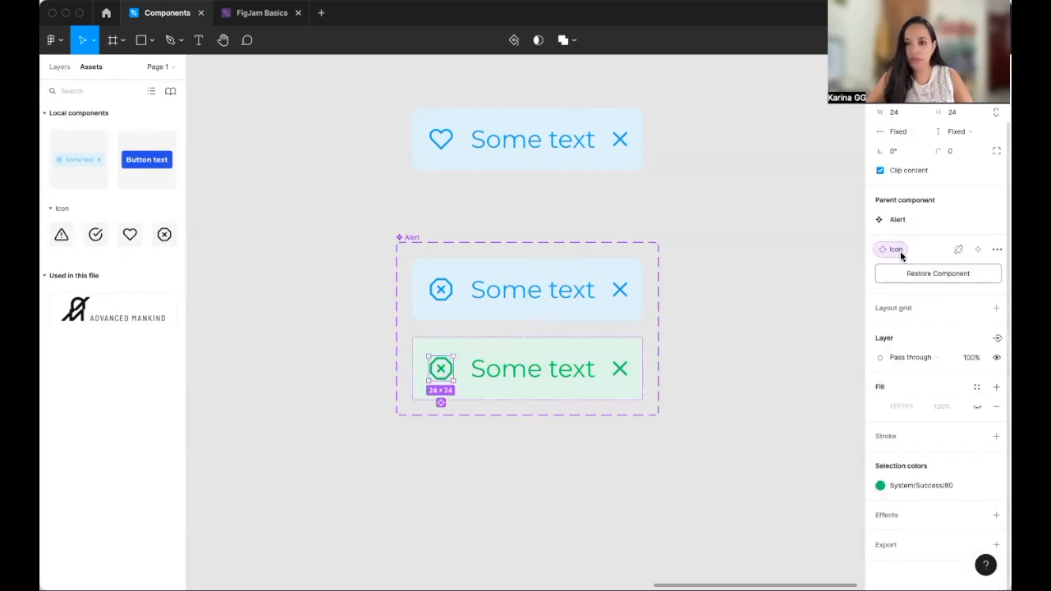
{"action": "scroll", "coordinate": [887, 246], "scroll_direction": "up", "scroll_amount": 2}
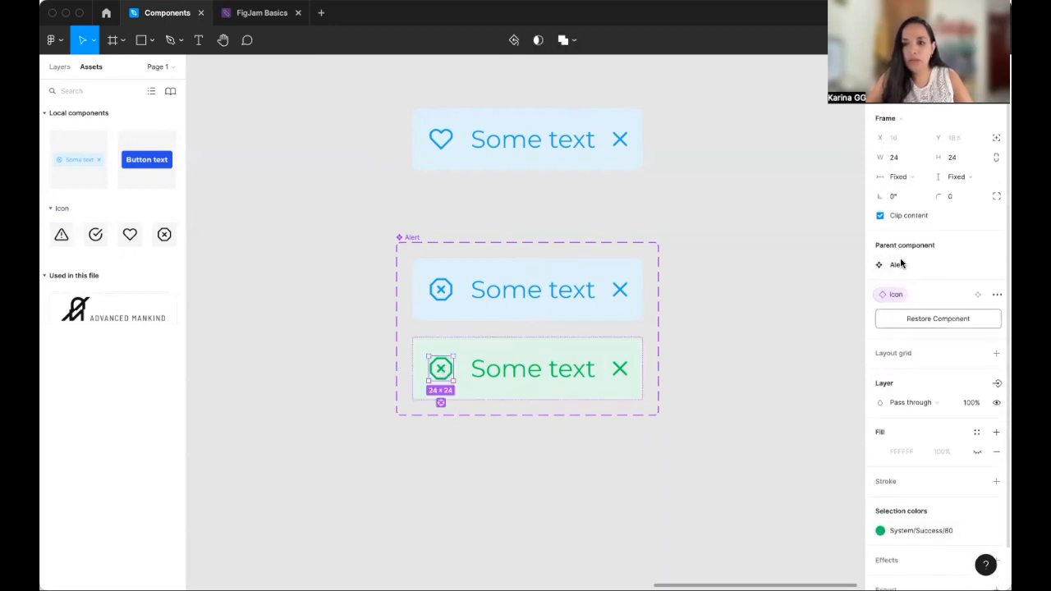
{"action": "left_click", "coordinate": [899, 265]}
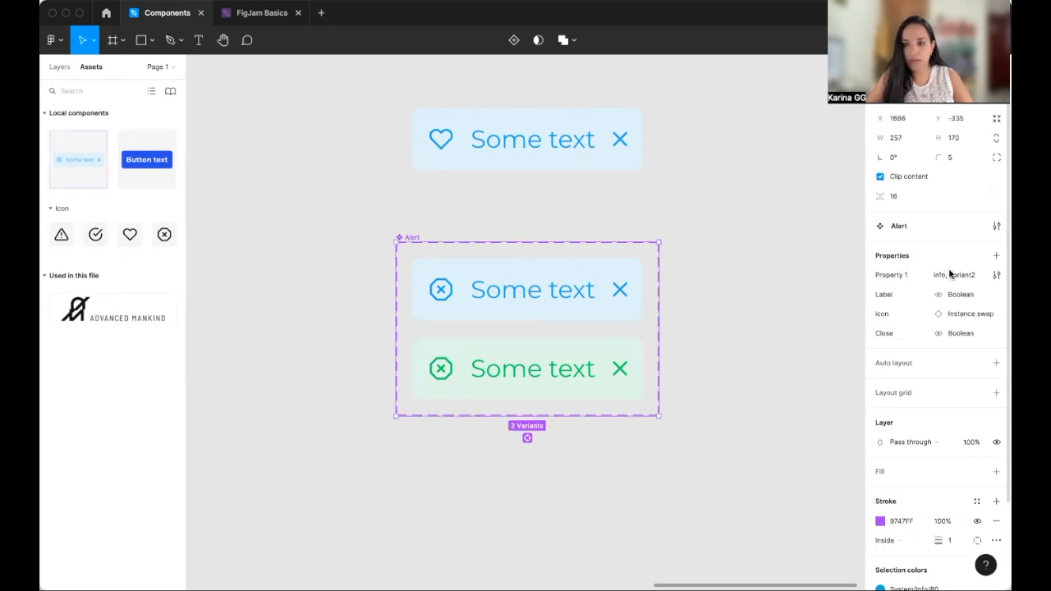
{"action": "left_click", "coordinate": [621, 375]}
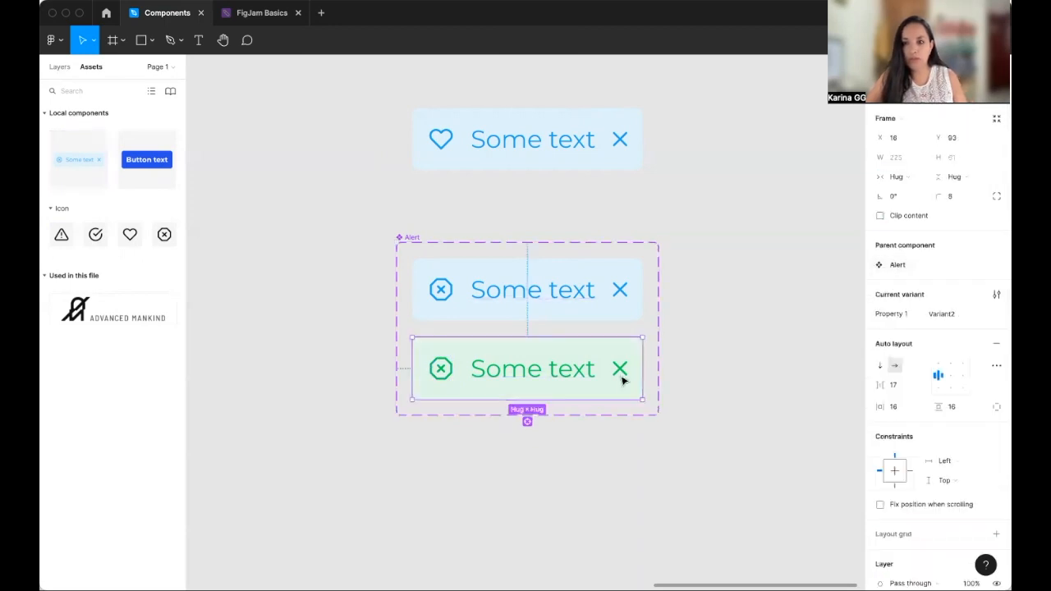
{"action": "left_click", "coordinate": [441, 374]}
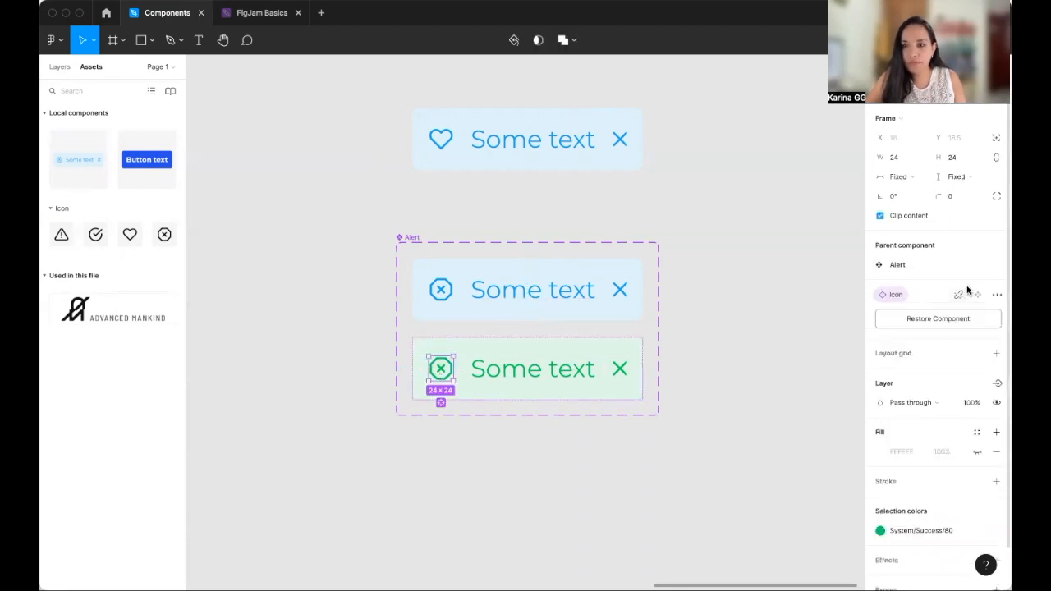
{"action": "left_click", "coordinate": [896, 264]}
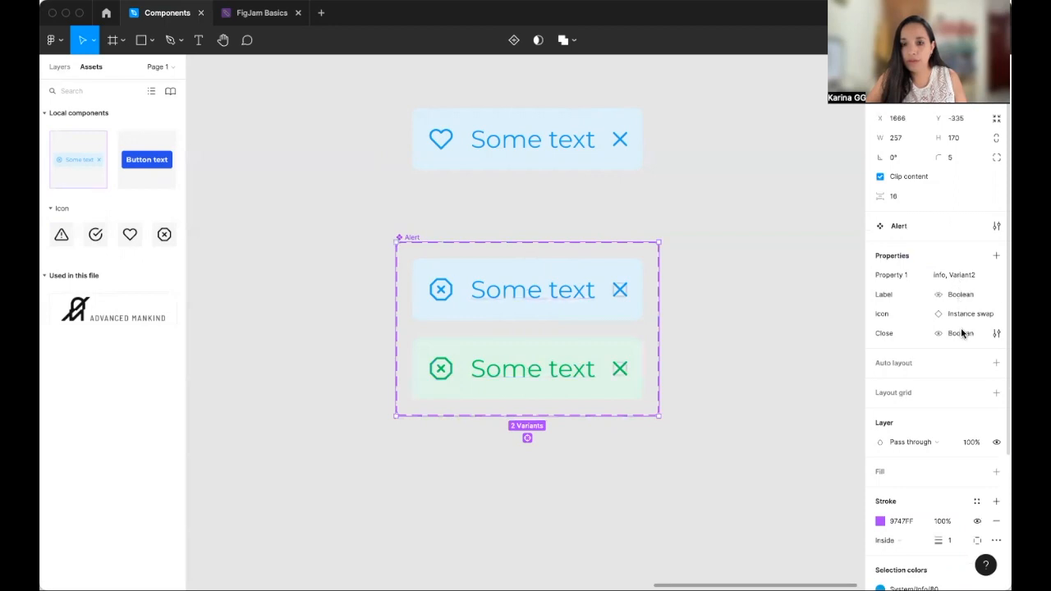
{"action": "scroll", "coordinate": [961, 329], "scroll_direction": "down", "scroll_amount": 1}
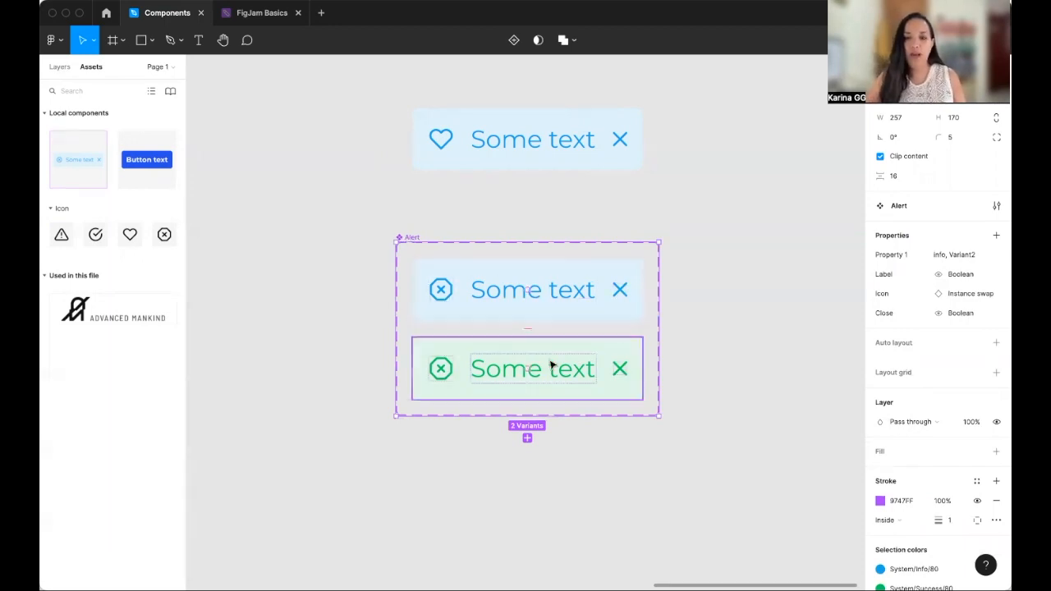
{"action": "scroll", "coordinate": [441, 281], "scroll_direction": "down", "scroll_amount": 1}
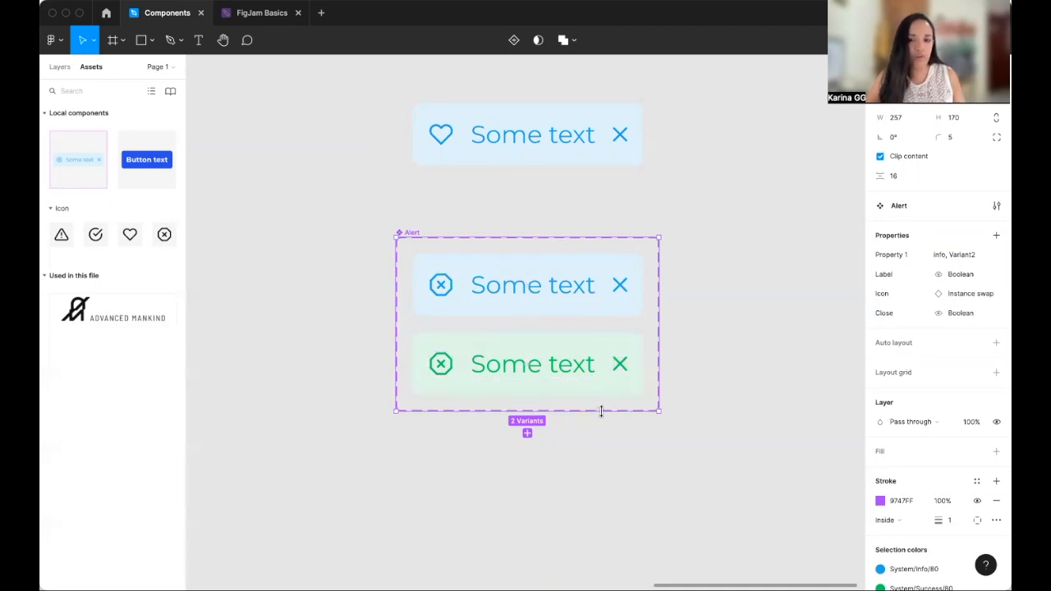
- Enlarge the Alert component set downward and duplicate the green second variant into a third variant
{"action": "left_click_drag", "start_coordinate": [602, 411], "coordinate": [597, 501]}
{"action": "left_click", "coordinate": [485, 334]}
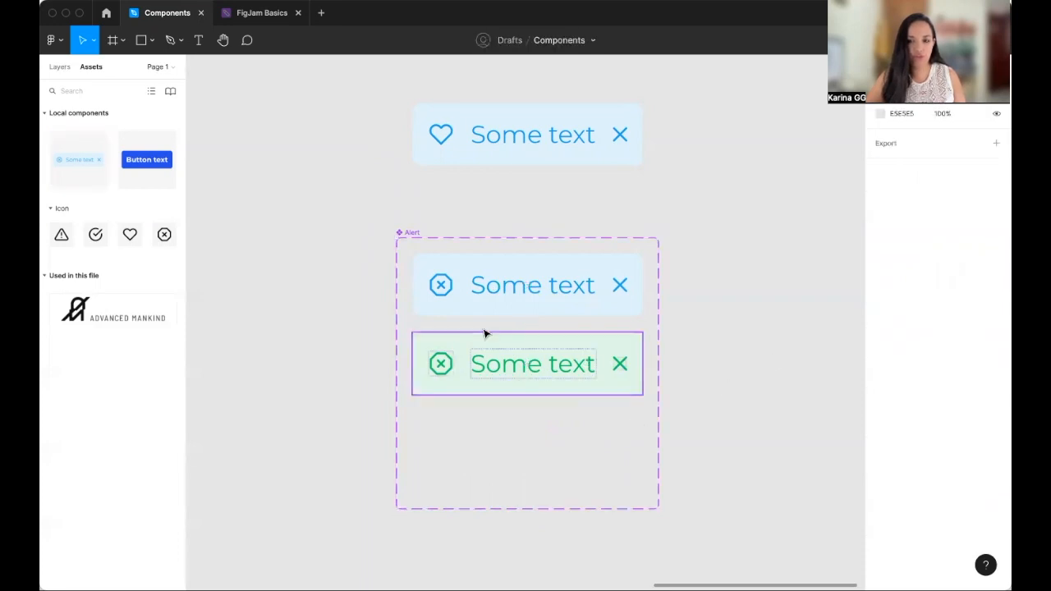
{"action": "left_click", "coordinate": [488, 317]}
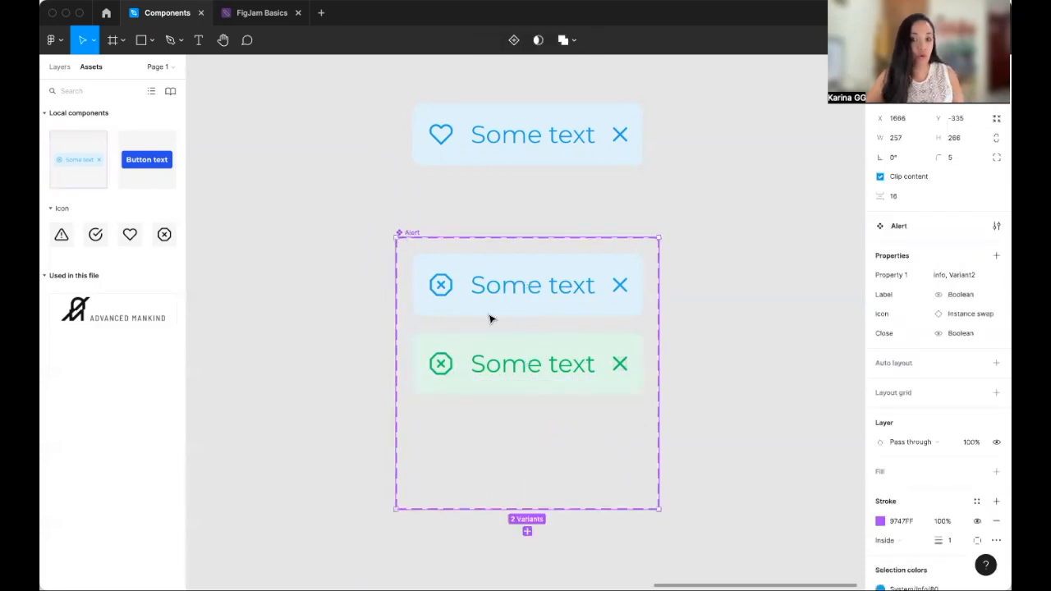
{"action": "left_click", "coordinate": [525, 342]}
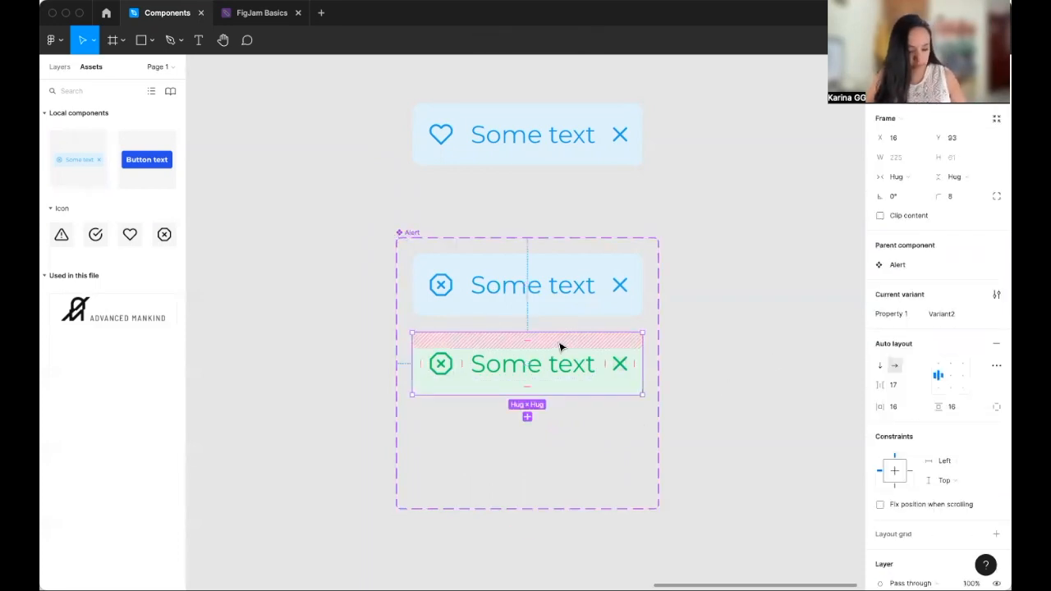
{"action": "key", "text": "super+d"}
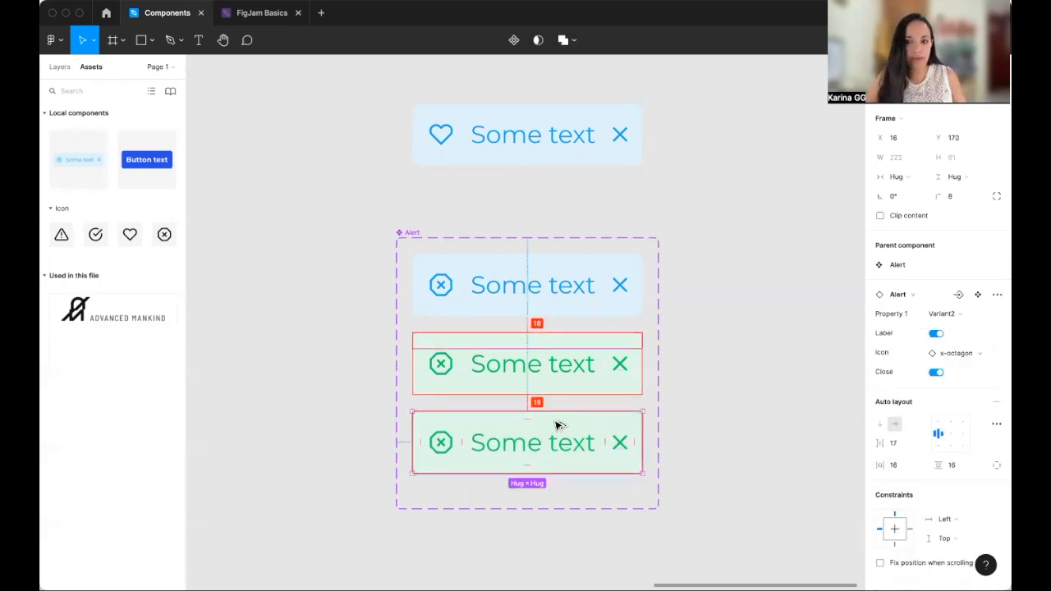
{"action": "left_click_drag", "start_coordinate": [558, 427], "coordinate": [559, 426]}
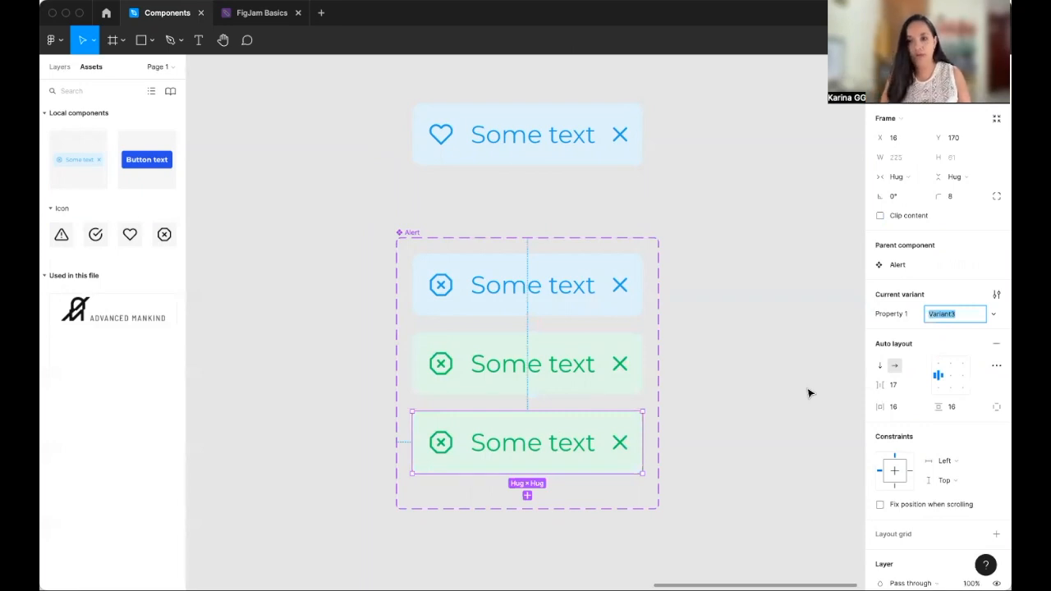
- Name the third variant Danger and recolor it with the System/Danger/80 and System/Danger/10 color styles
{"action": "type", "text": "Danger"}
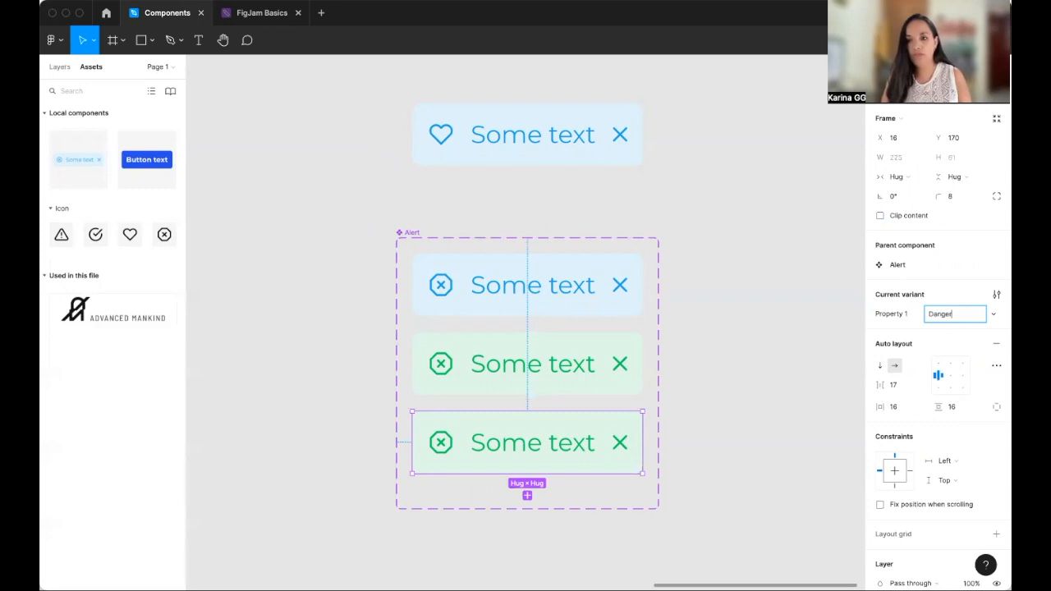
{"action": "key", "text": "Return"}
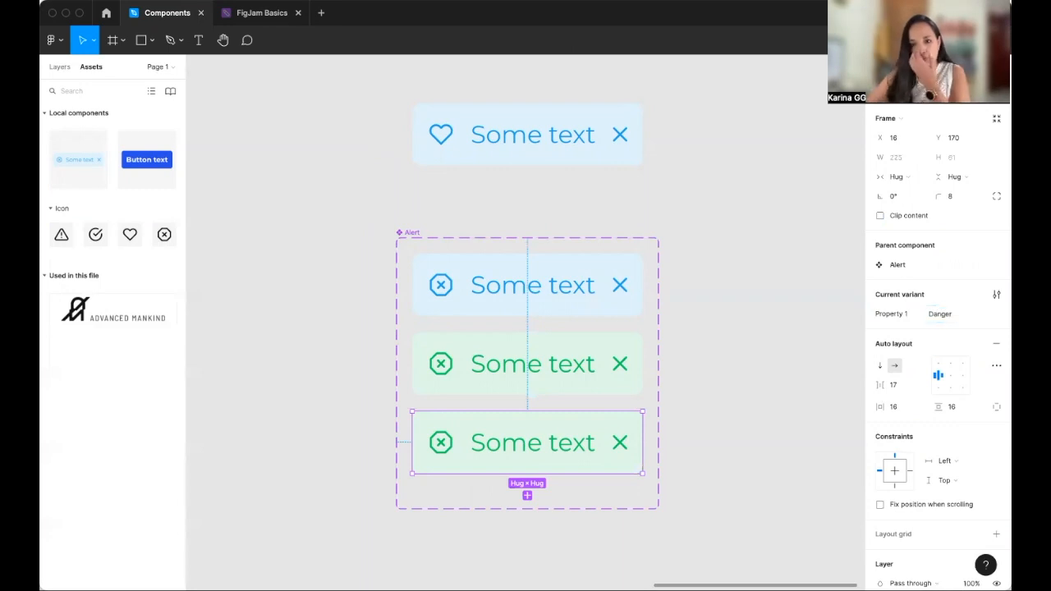
{"action": "scroll", "coordinate": [936, 493], "scroll_direction": "down", "scroll_amount": 5}
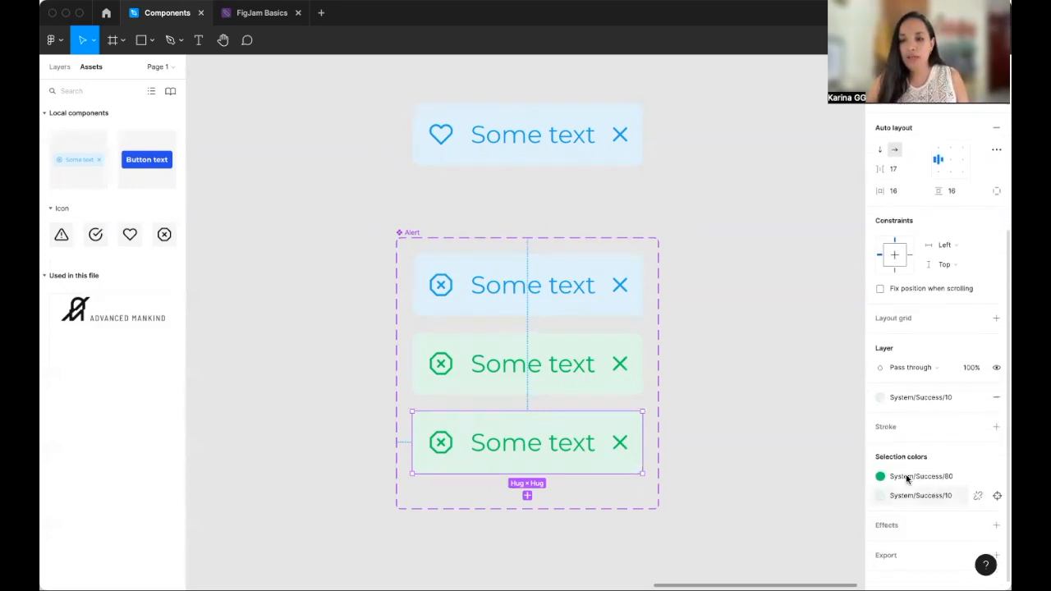
{"action": "left_click", "coordinate": [904, 477]}
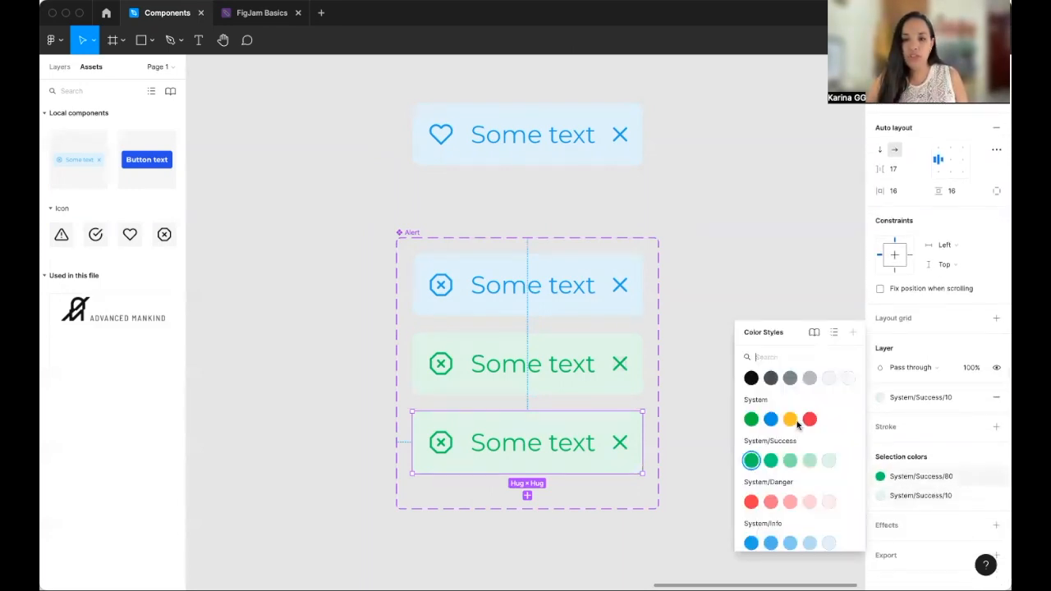
{"action": "left_click", "coordinate": [757, 501]}
{"action": "left_click", "coordinate": [881, 496]}
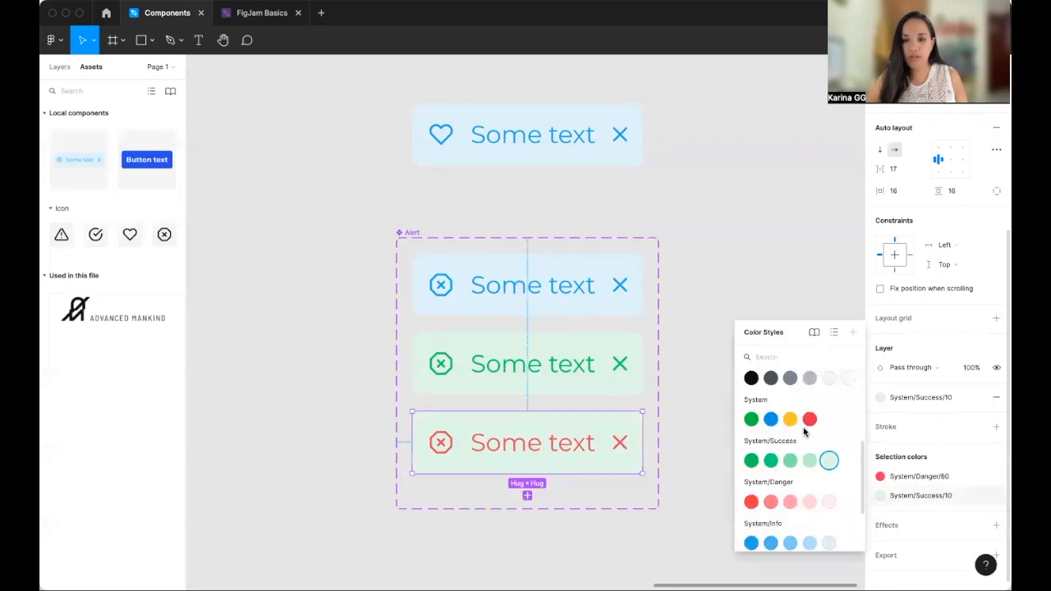
{"action": "left_click", "coordinate": [828, 501]}
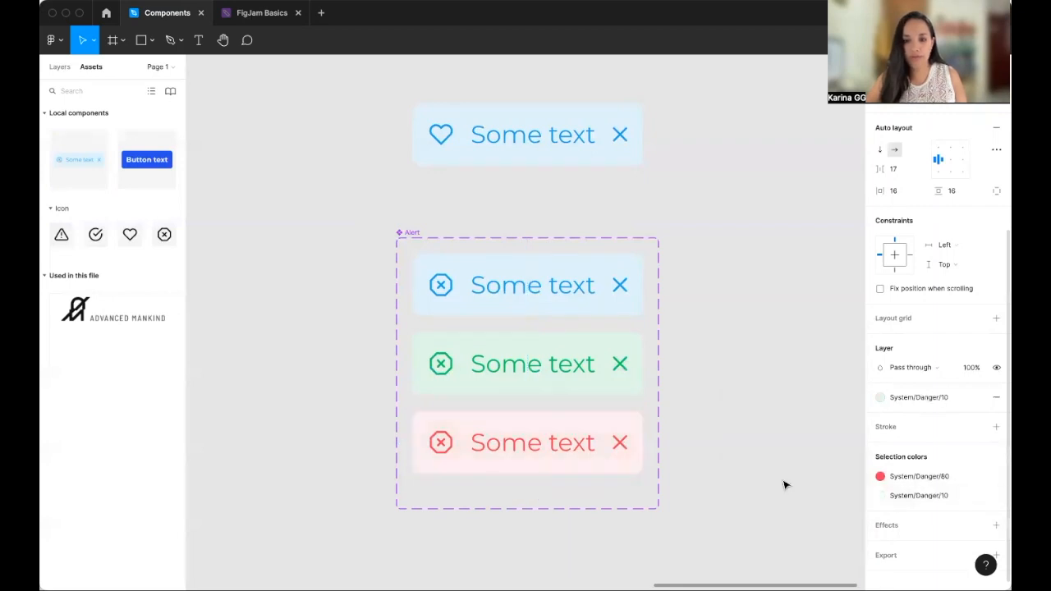
{"action": "left_click", "coordinate": [739, 430]}
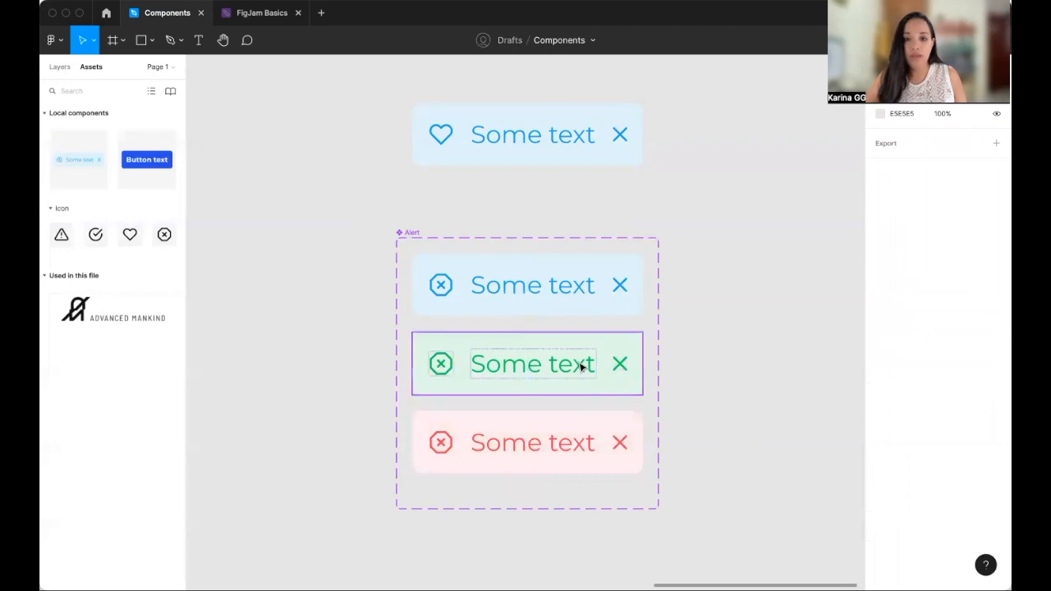
- Rename the Alert component set's variant property to Status
{"action": "left_click", "coordinate": [599, 364]}
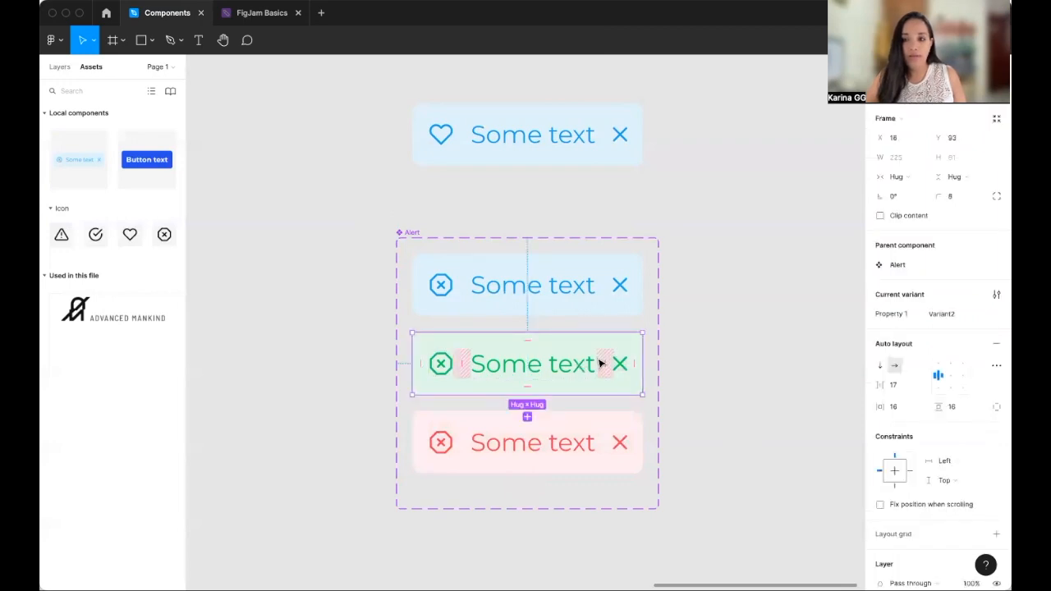
{"action": "left_click", "coordinate": [413, 234]}
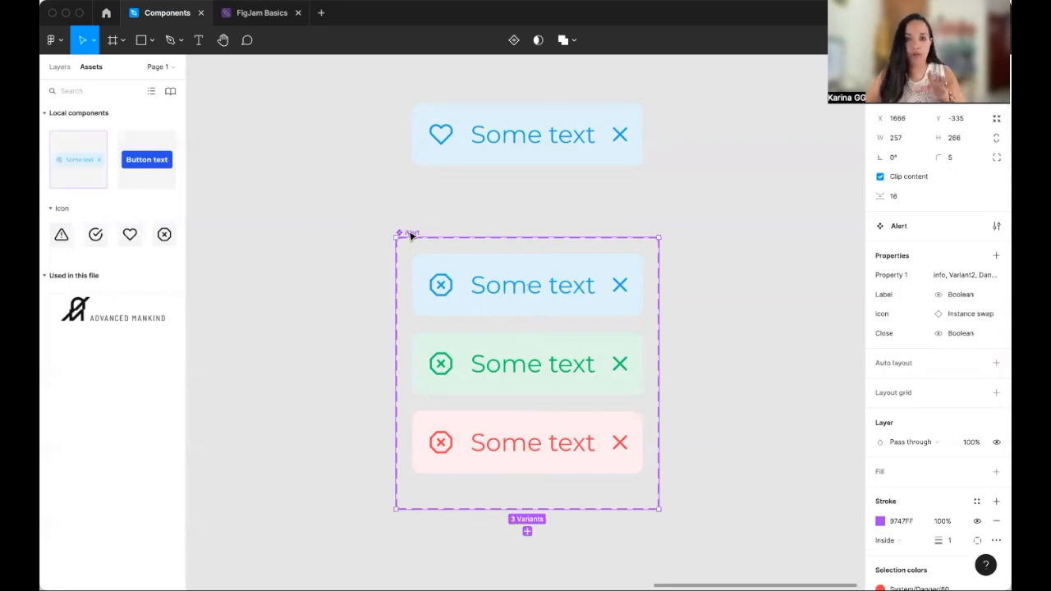
{"action": "scroll", "coordinate": [411, 235], "scroll_direction": "down", "scroll_amount": 3}
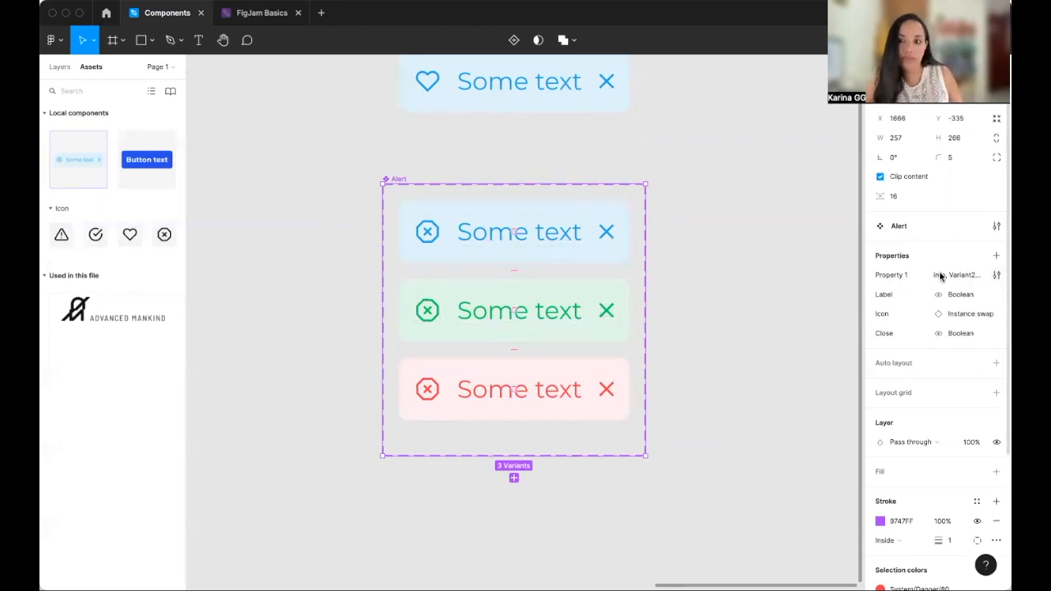
{"action": "left_click", "coordinate": [997, 278]}
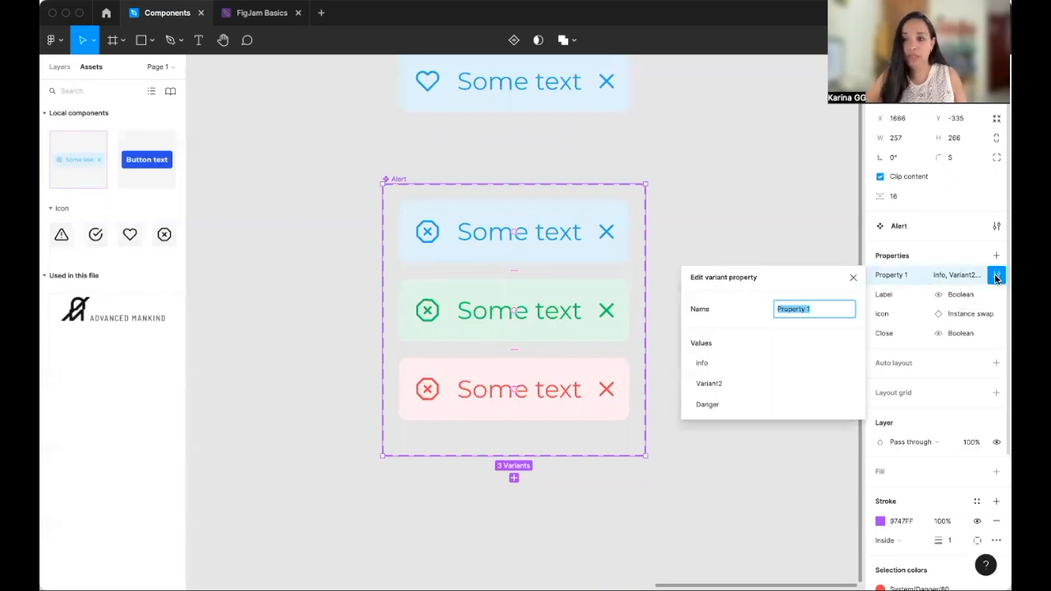
{"action": "left_click", "coordinate": [828, 312]}
{"action": "key", "text": "BackSpace"}
{"action": "key", "text": "BackSpace"}
{"action": "key", "text": "BackSpace"}
{"action": "key", "text": "BackSpace"}
{"action": "key", "text": "BackSpace"}
{"action": "key", "text": "BackSpace"}
{"action": "key", "text": "BackSpace"}
{"action": "key", "text": "BackSpace"}
{"action": "key", "text": "BackSpace"}
{"action": "key", "text": "BackSpace"}
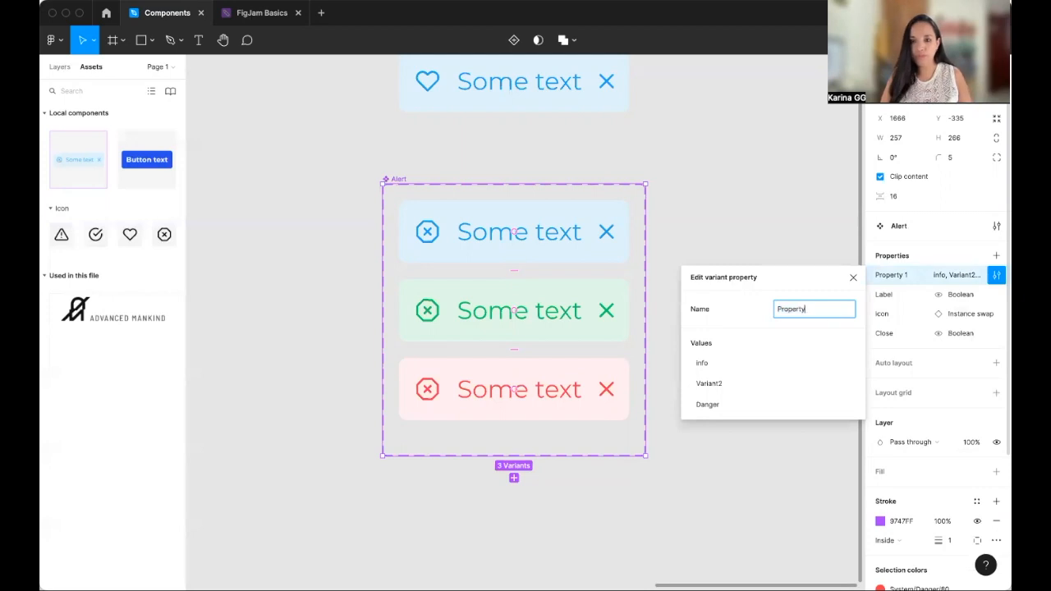
{"action": "type", "text": "S"}
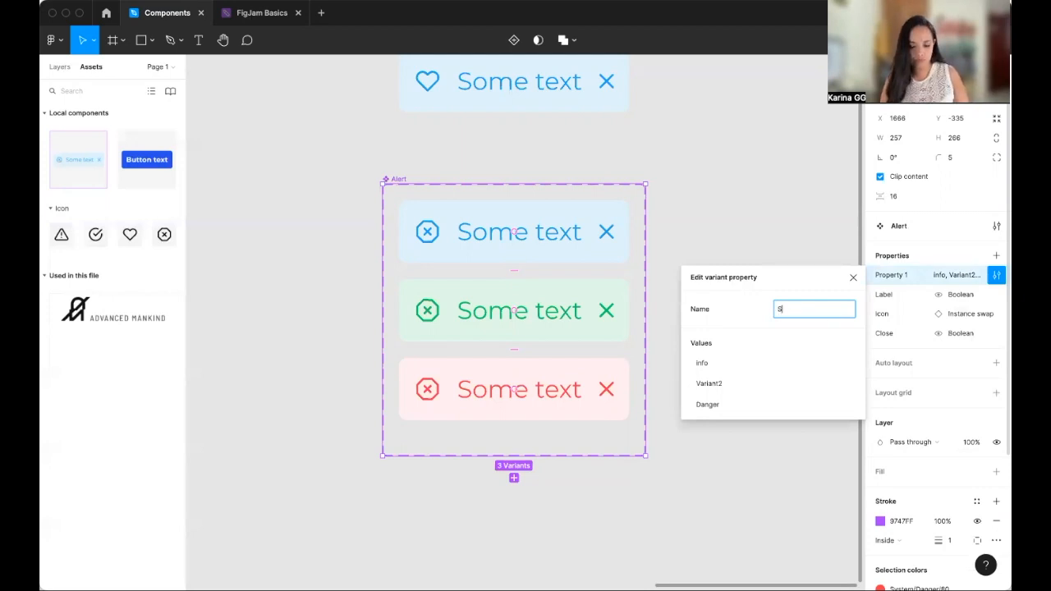
{"action": "type", "text": "aatus"}
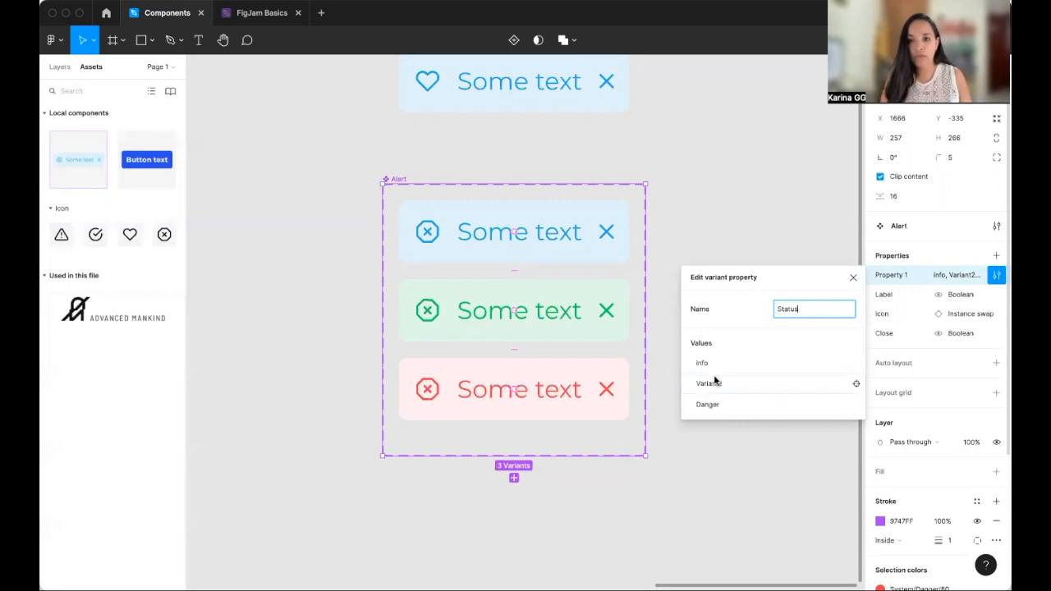
{"action": "key", "text": "Return"}
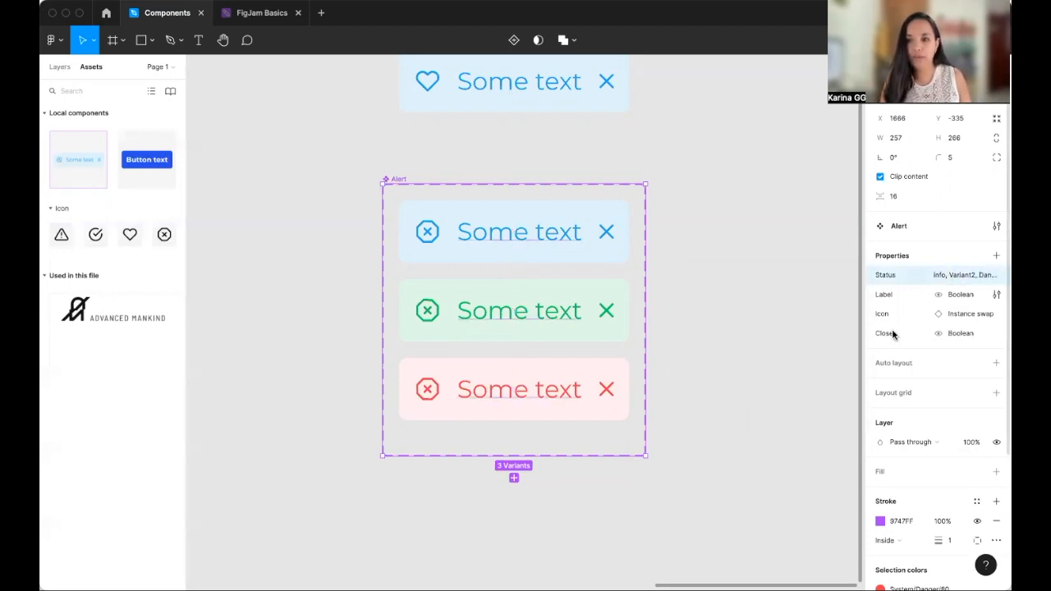
{"action": "left_click", "coordinate": [994, 274]}
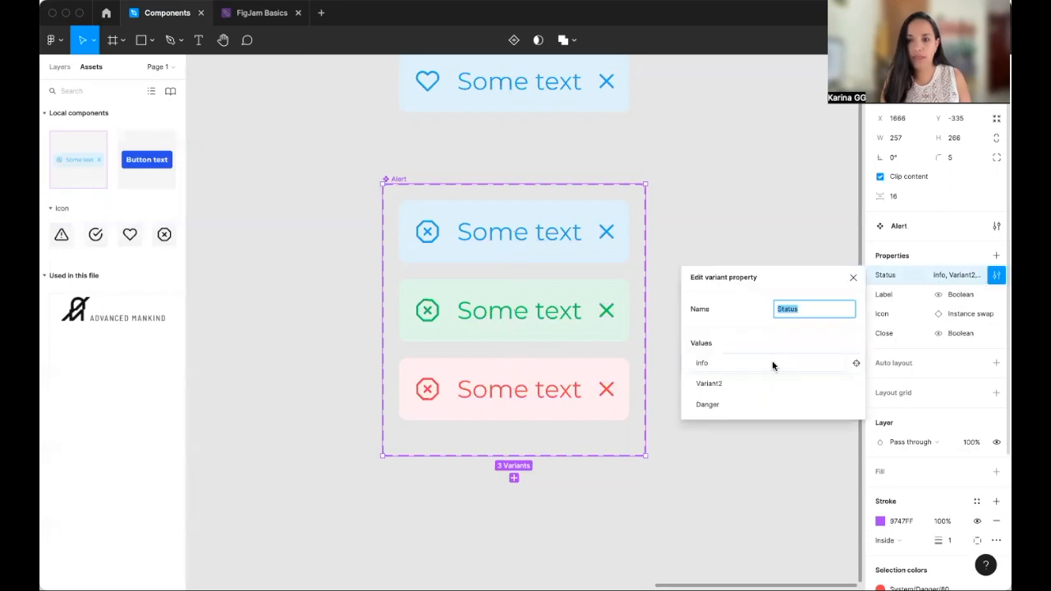
{"action": "left_click", "coordinate": [722, 363]}
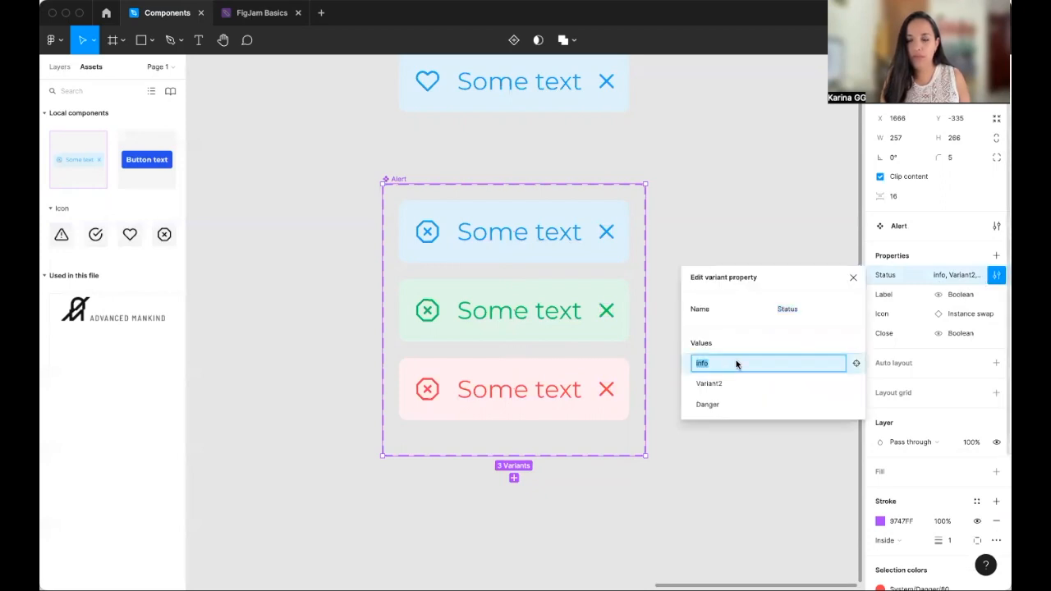
{"action": "left_click", "coordinate": [856, 364]}
{"action": "left_click", "coordinate": [856, 365]}
- Set the green second variant's Status value to Success
{"action": "left_click", "coordinate": [584, 329]}
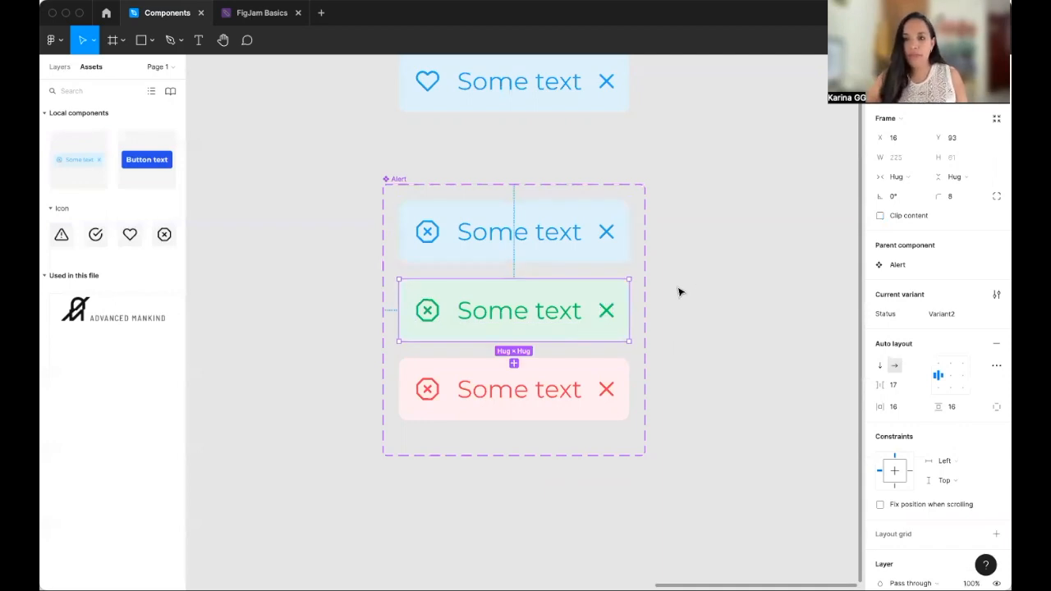
{"action": "left_click", "coordinate": [458, 291]}
{"action": "left_click", "coordinate": [467, 336]}
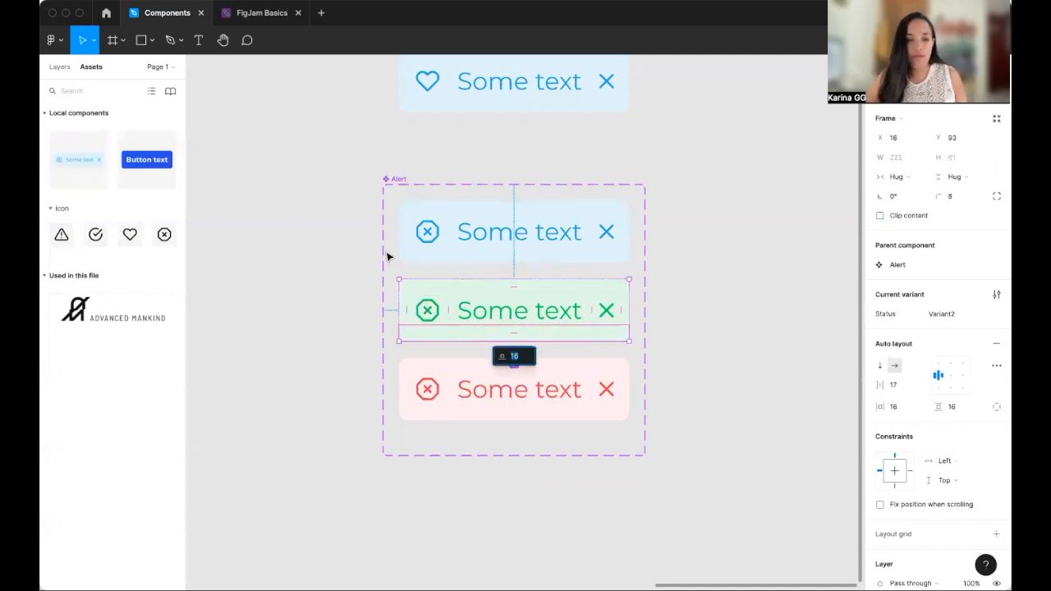
{"action": "left_click", "coordinate": [61, 69]}
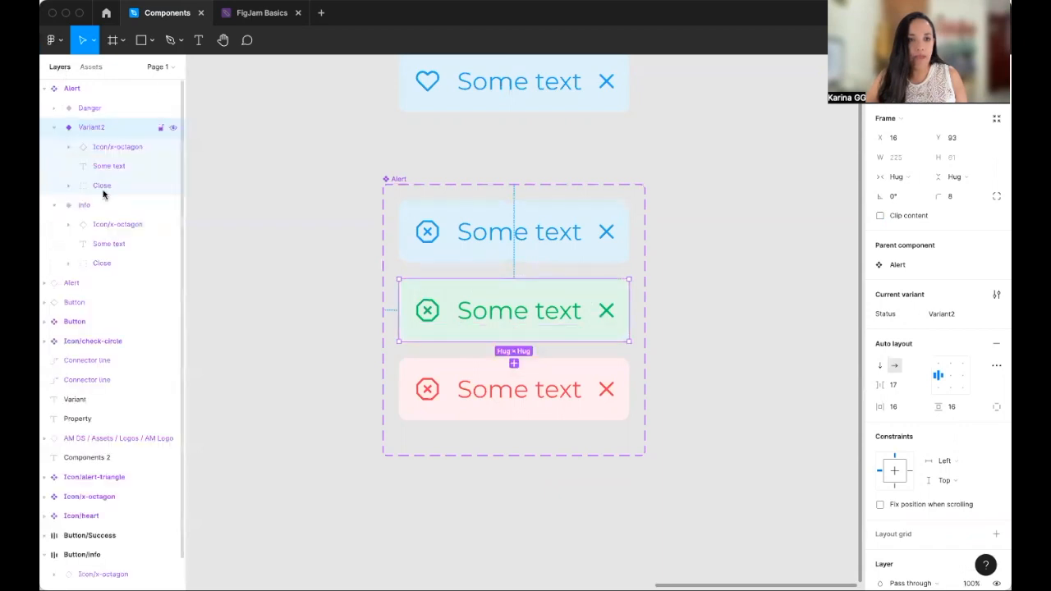
{"action": "left_click", "coordinate": [588, 333]}
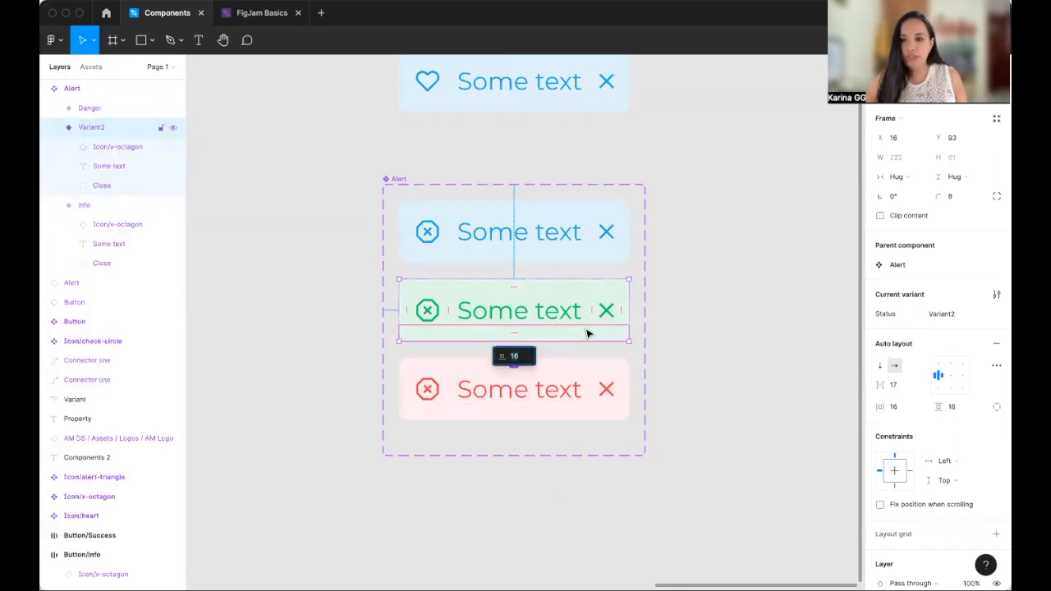
{"action": "left_click", "coordinate": [964, 321]}
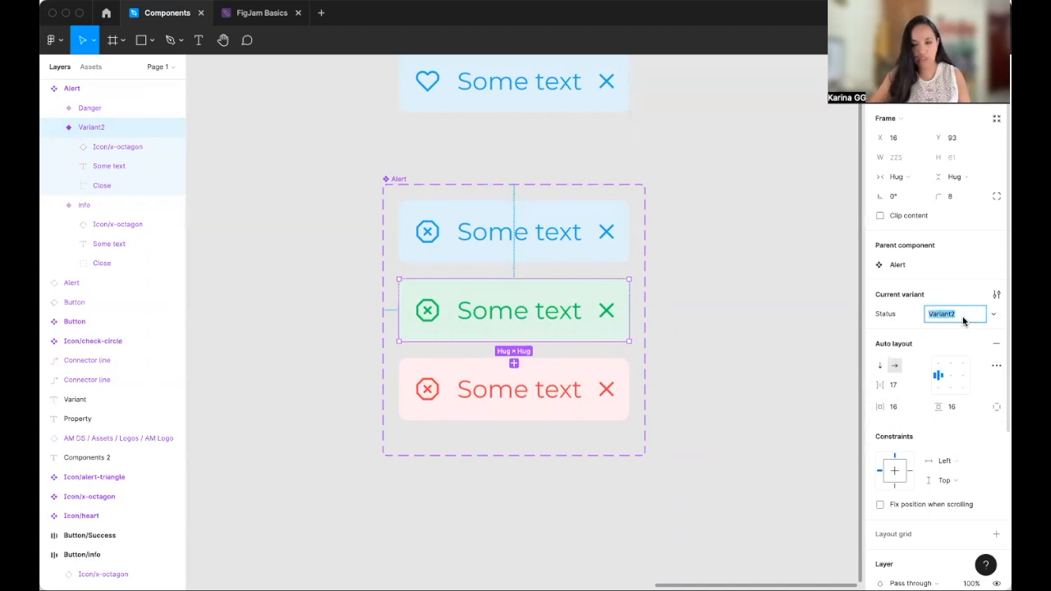
{"action": "type", "text": "Success"}
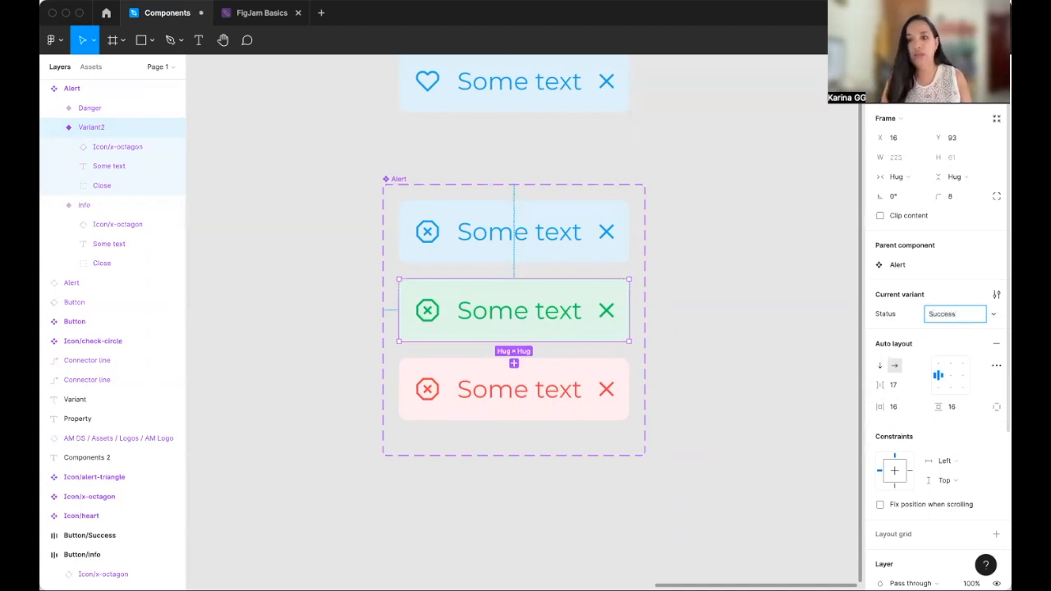
{"action": "key", "text": "Return"}
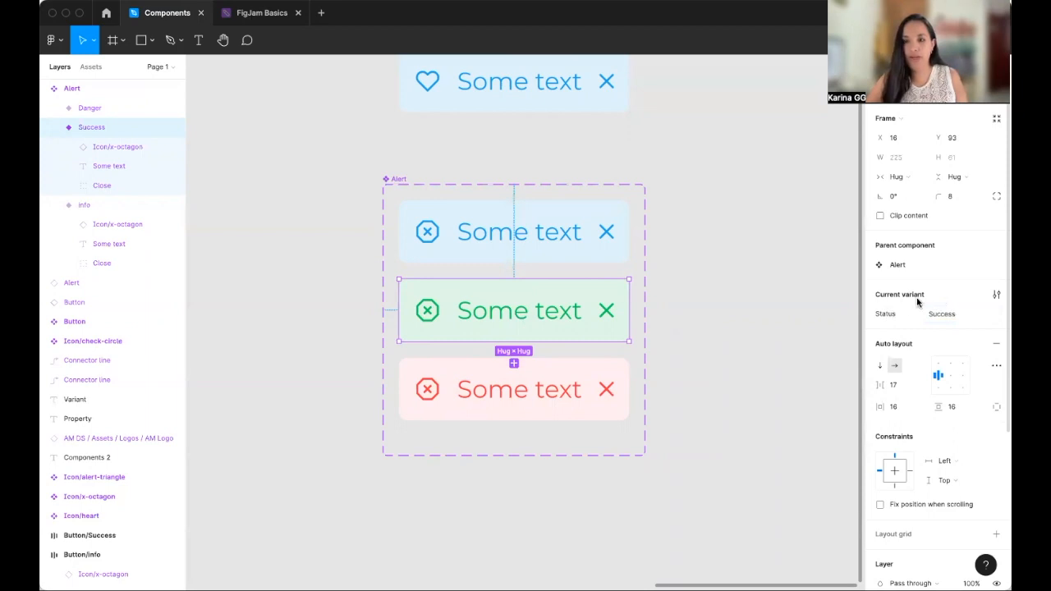
- Select the standalone Alert instance above the component set and move it slightly upward
{"action": "left_click", "coordinate": [694, 287]}
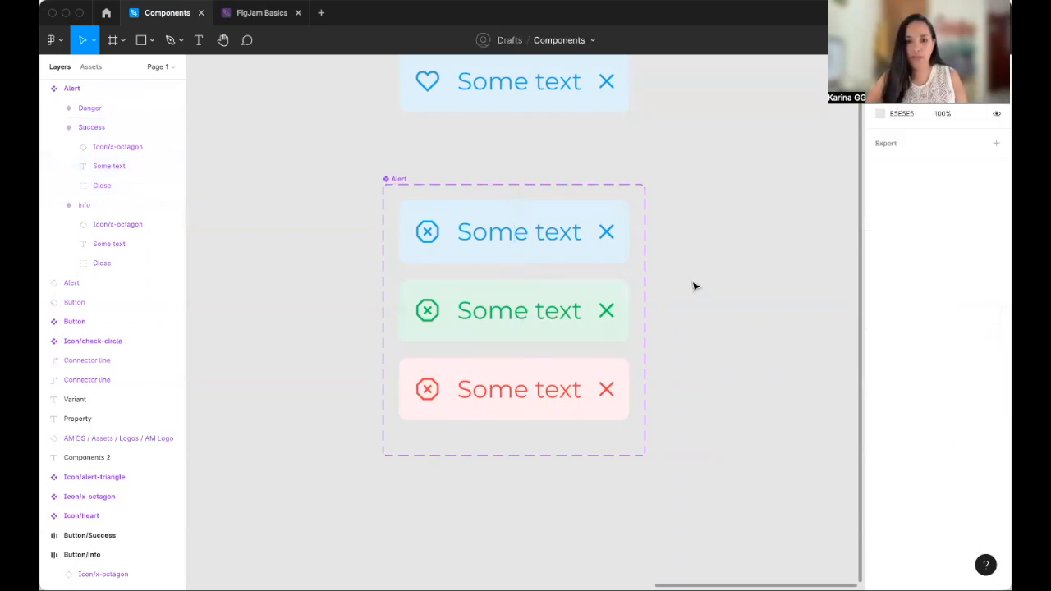
{"action": "left_click", "coordinate": [406, 179]}
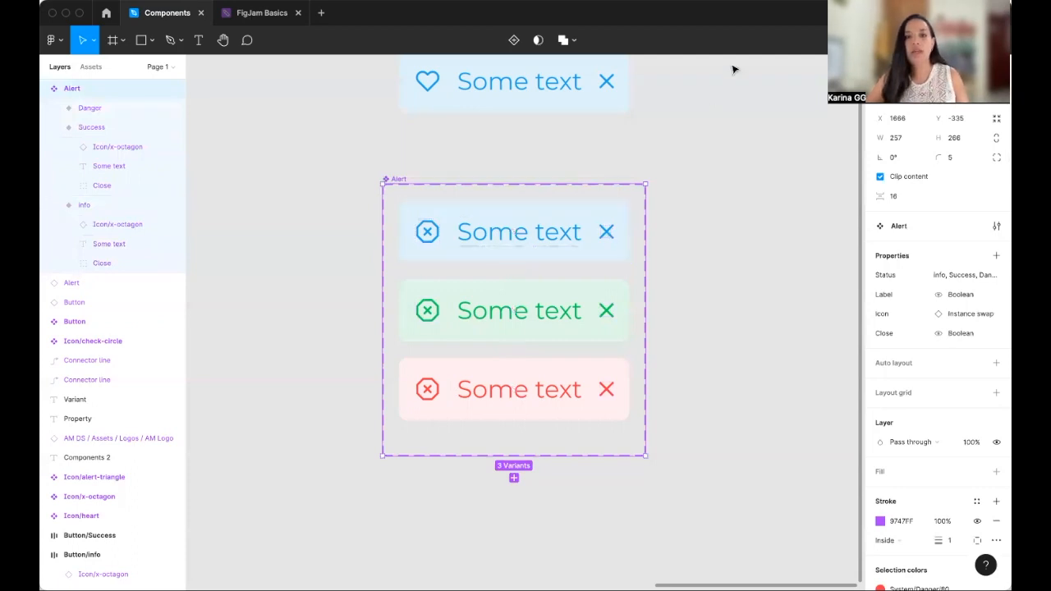
{"action": "scroll", "coordinate": [699, 154], "scroll_direction": "up", "scroll_amount": 2}
{"action": "scroll", "coordinate": [699, 154], "scroll_direction": "up", "scroll_amount": 2}
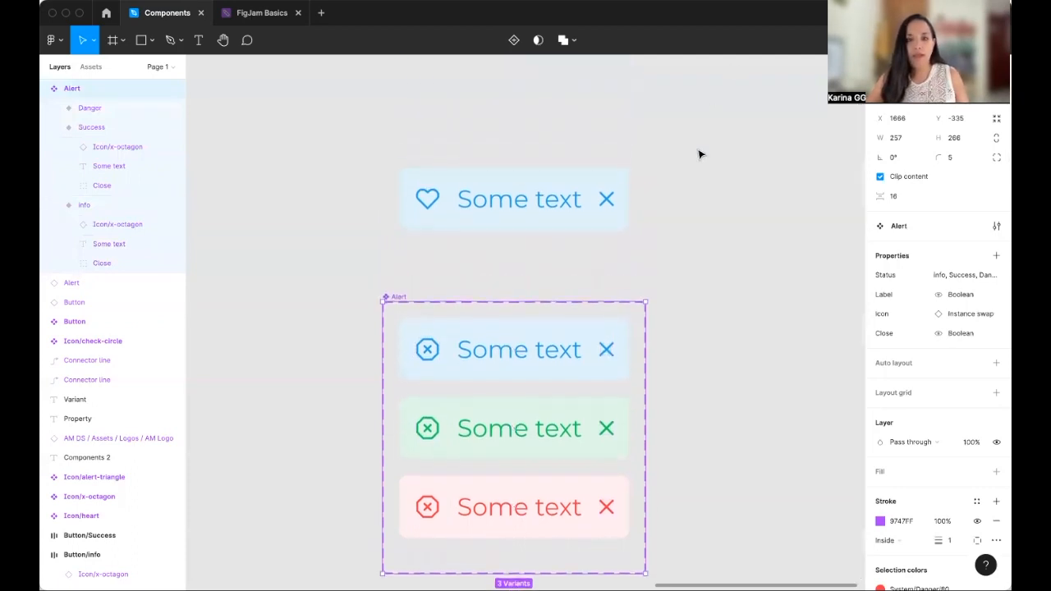
{"action": "left_click", "coordinate": [567, 184]}
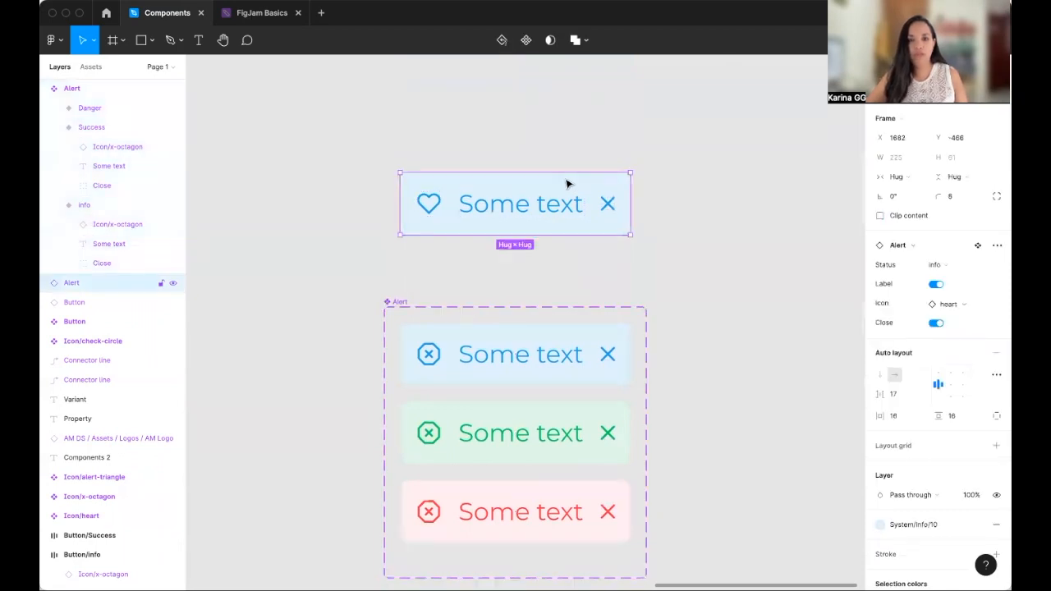
{"action": "left_click_drag", "start_coordinate": [564, 178], "coordinate": [556, 147]}
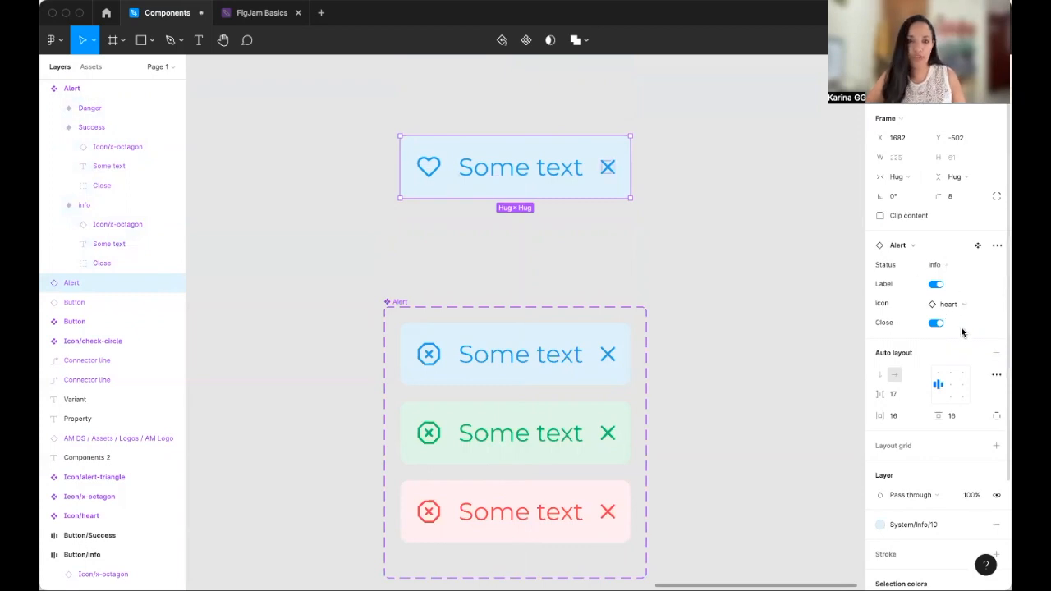
- Switch the Alert instance's Status property to Success, then to Danger
{"action": "left_click", "coordinate": [953, 265]}
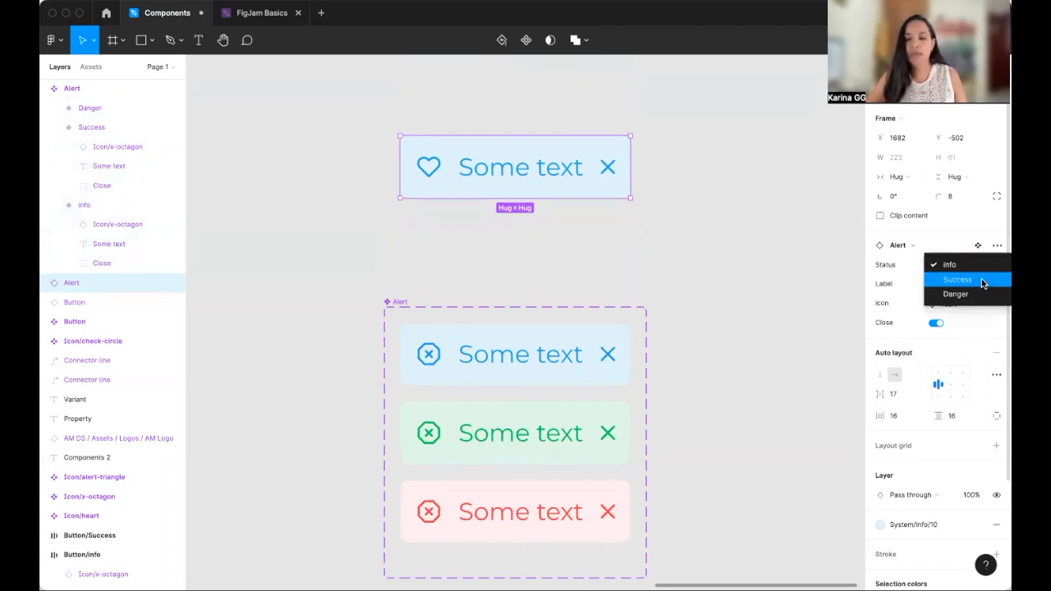
{"action": "left_click", "coordinate": [970, 282]}
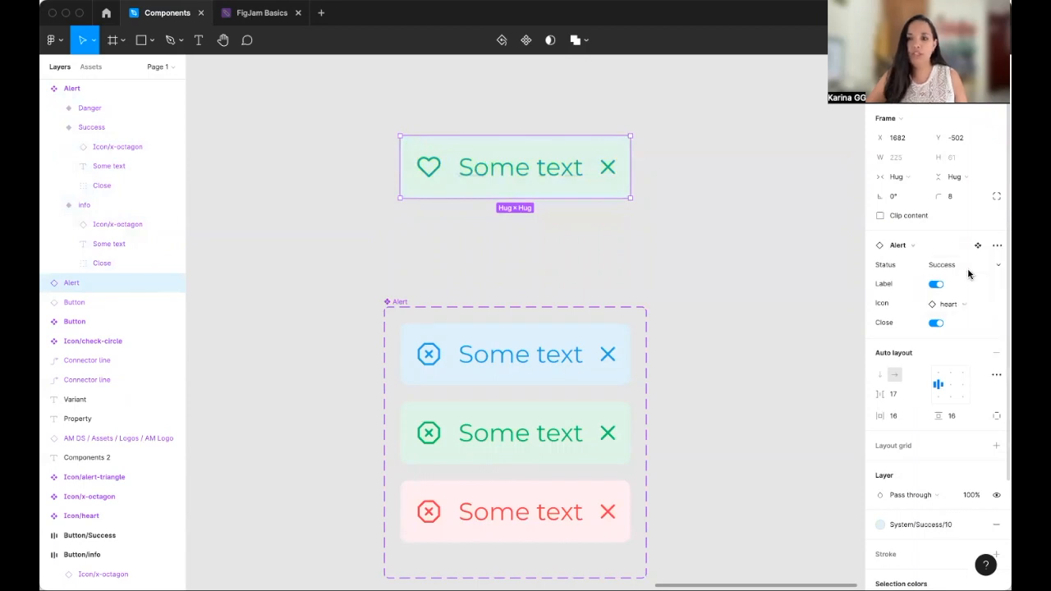
{"action": "left_click", "coordinate": [970, 272]}
{"action": "left_click", "coordinate": [967, 281]}
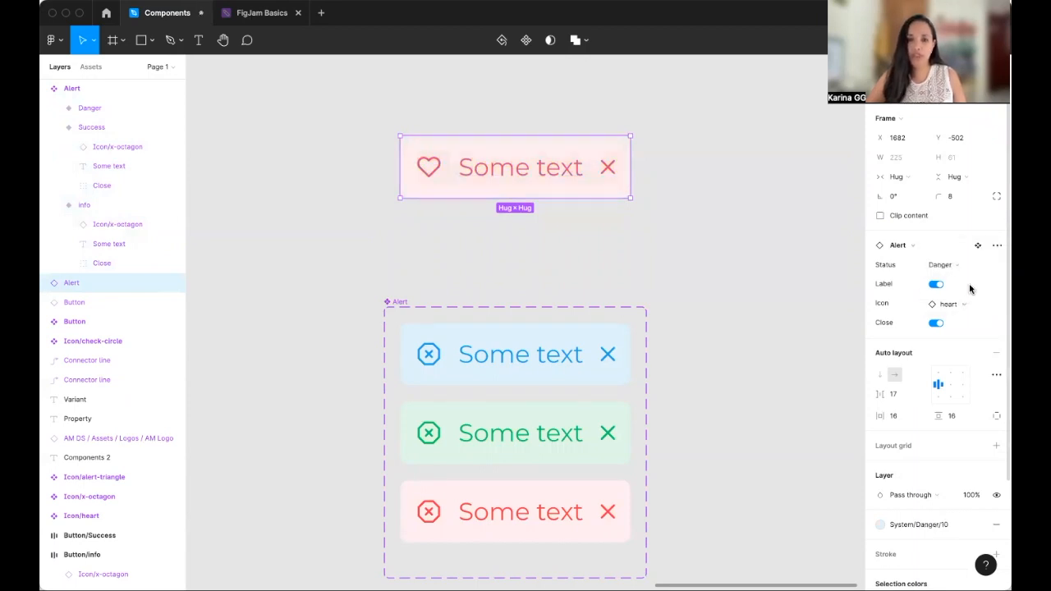
- Toggle the instance's Close and Label properties off and back on
{"action": "scroll", "coordinate": [720, 235], "scroll_direction": "down", "scroll_amount": 1}
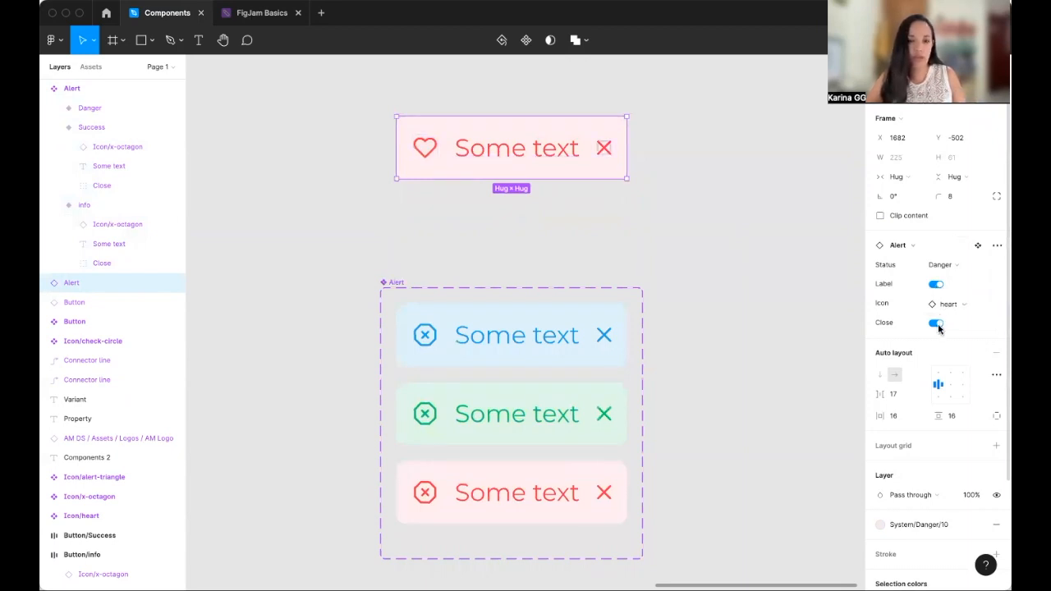
{"action": "scroll", "coordinate": [938, 323], "scroll_direction": "down", "scroll_amount": 1}
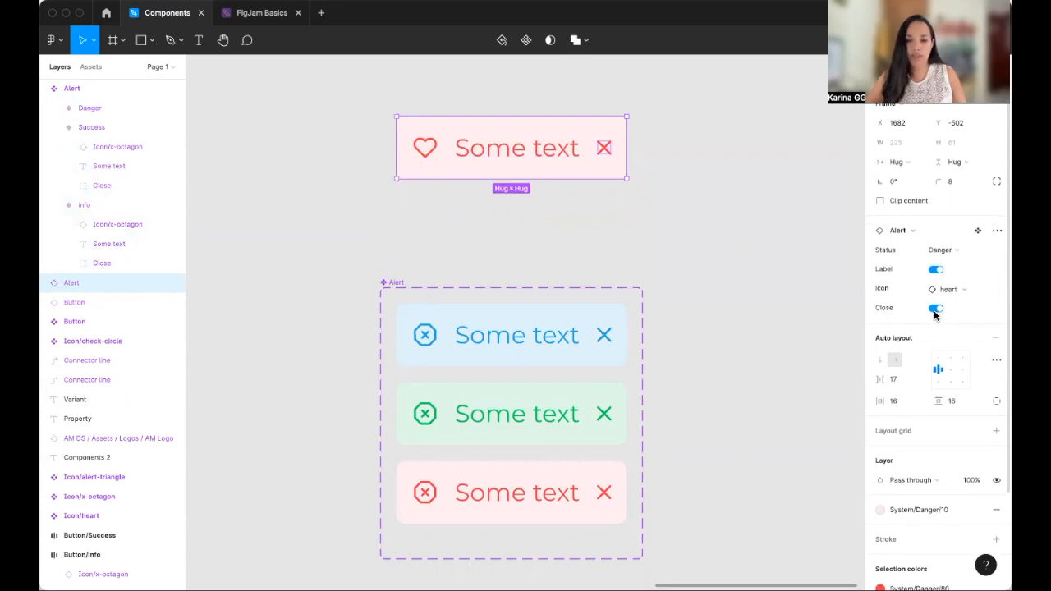
{"action": "left_click", "coordinate": [936, 310]}
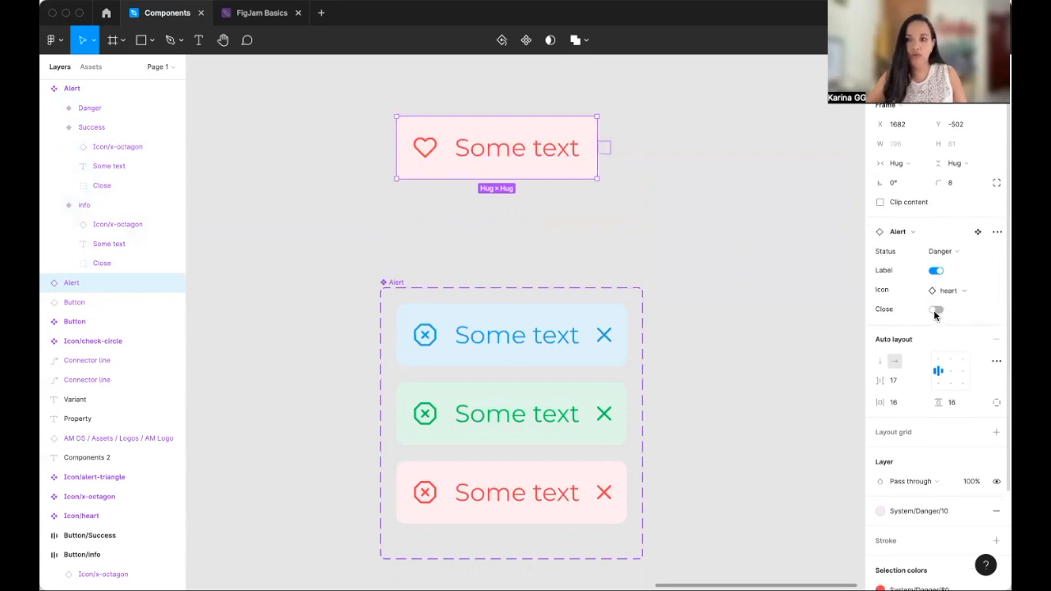
{"action": "left_click", "coordinate": [935, 310]}
{"action": "left_click", "coordinate": [936, 271]}
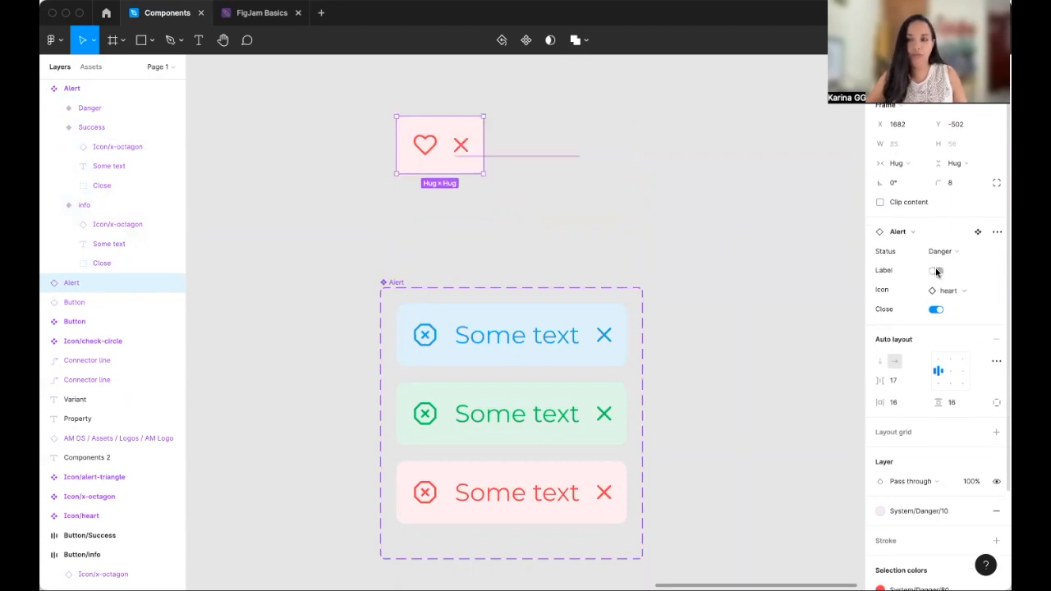
{"action": "left_click", "coordinate": [937, 272]}
- Swap the instance's Icon property to x-octagon and deselect it
{"action": "left_click", "coordinate": [961, 293]}
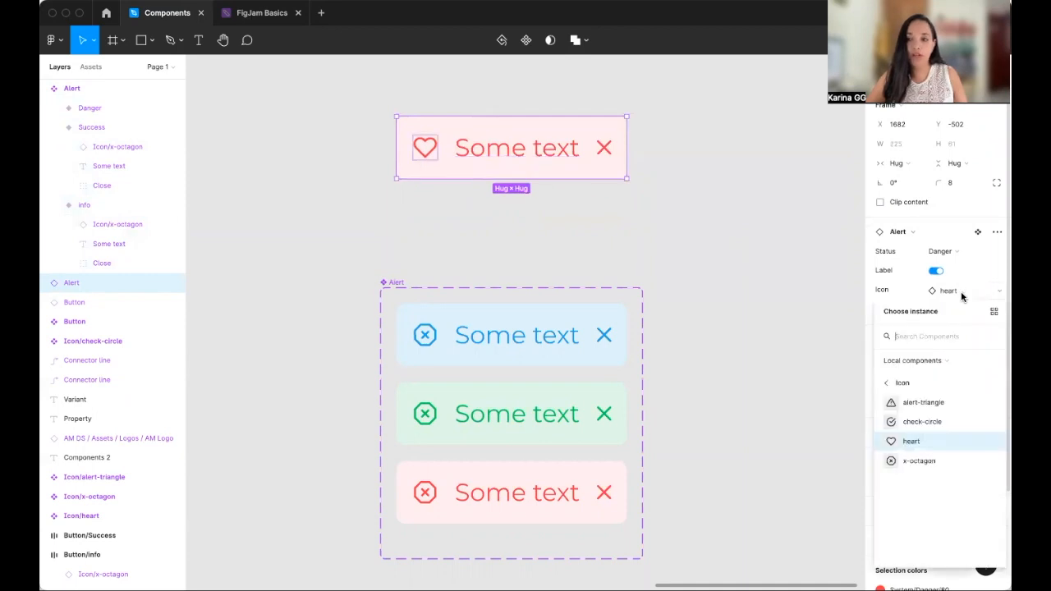
{"action": "left_click", "coordinate": [917, 461]}
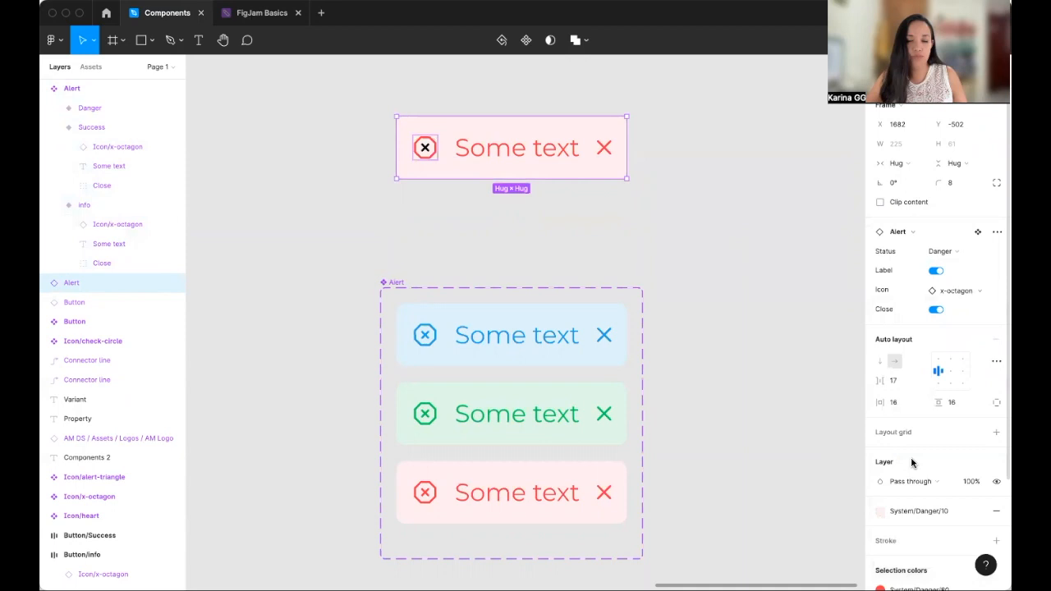
{"action": "left_click", "coordinate": [684, 258]}
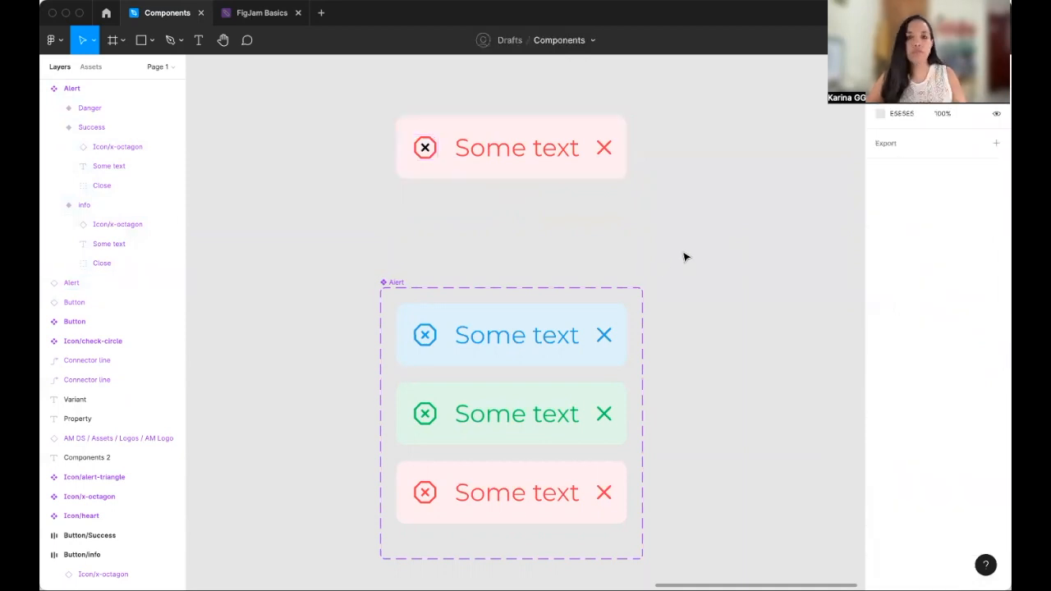
{"action": "scroll", "coordinate": [685, 258], "scroll_direction": "down", "scroll_amount": 1}
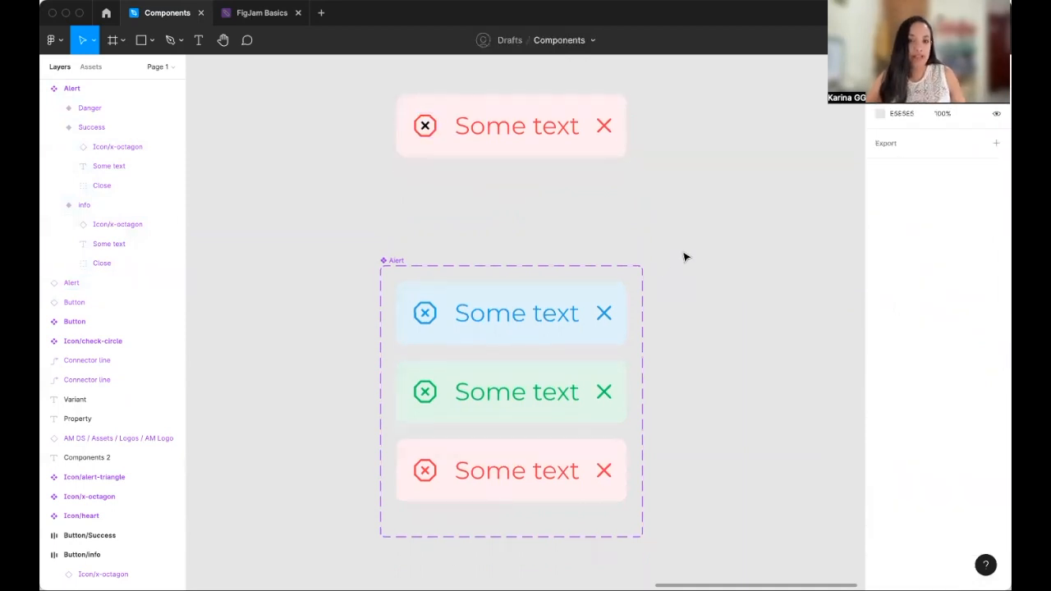